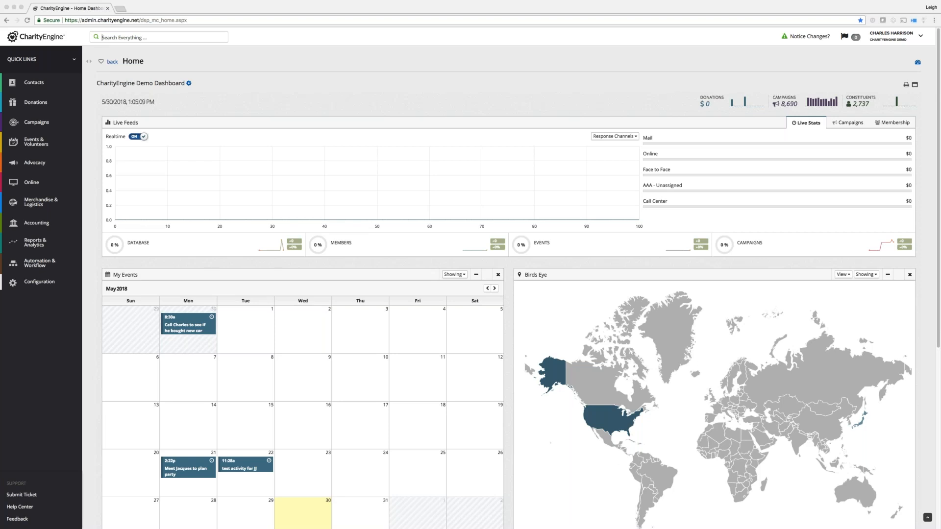
Zoom the CharityEngine Home dashboard page in to 125%.
click(102, 38)
click(624, 78)
key(super+equal)
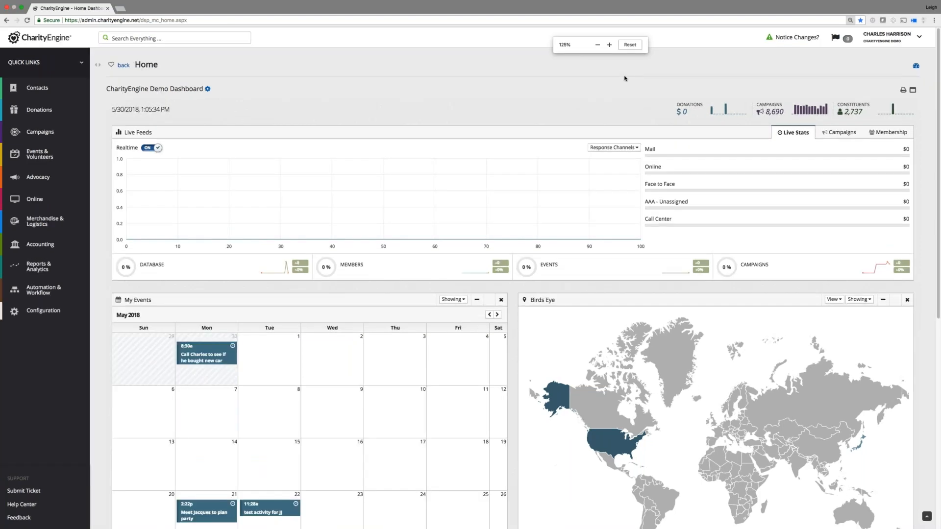
key(super+equal)
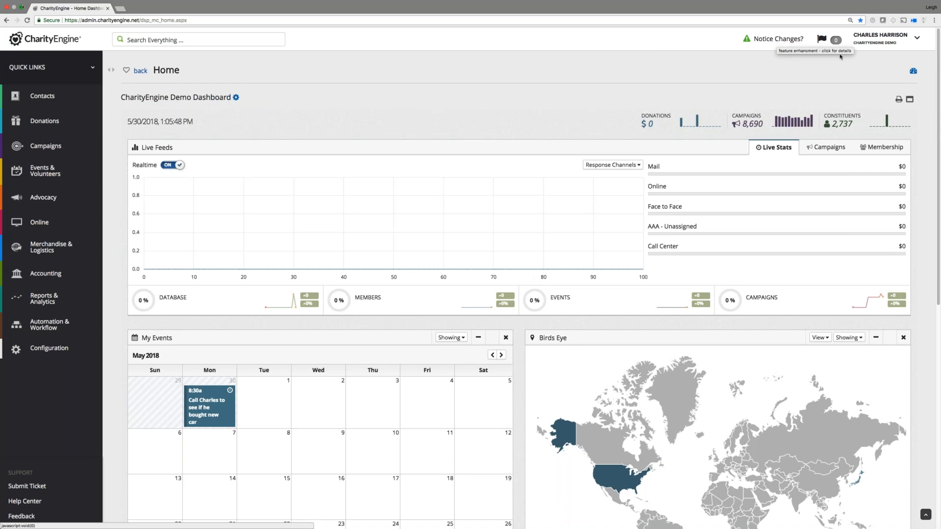
click(822, 39)
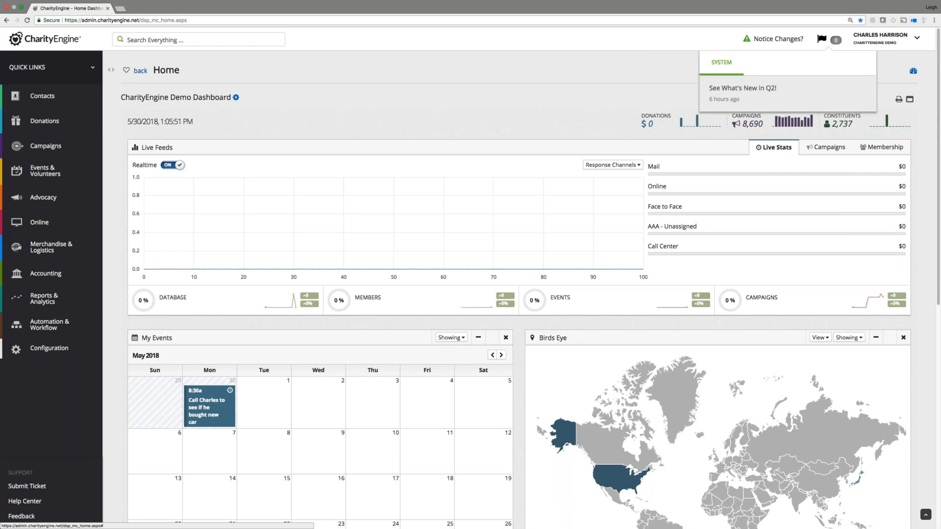
click(836, 43)
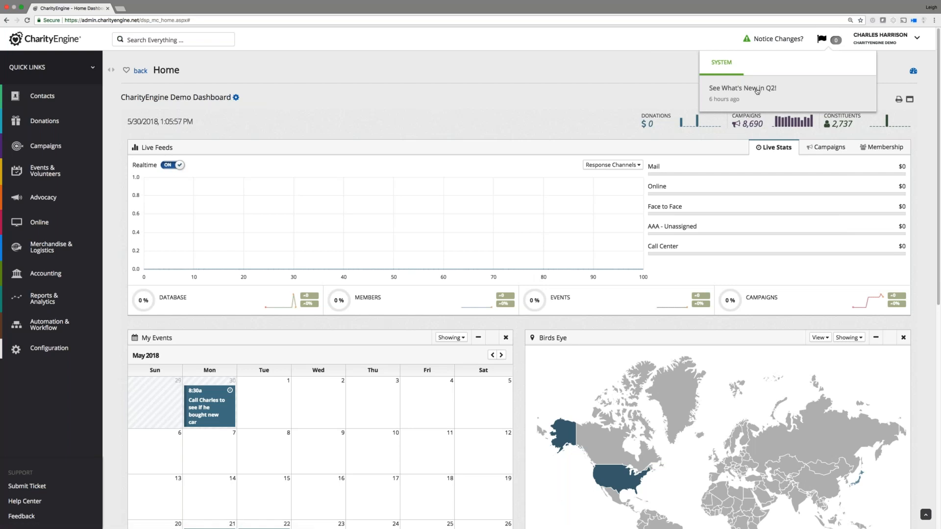
click(743, 89)
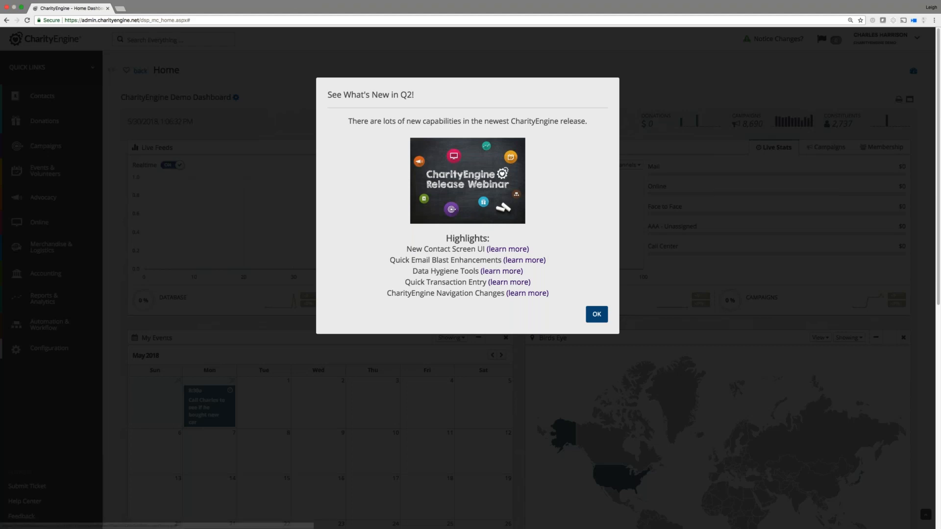
click(597, 316)
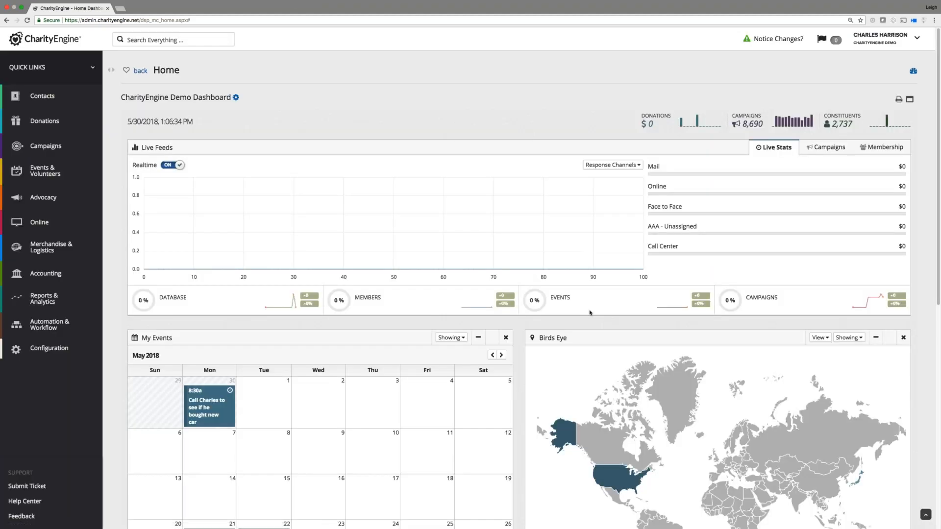
scroll(530, 286, down, 1)
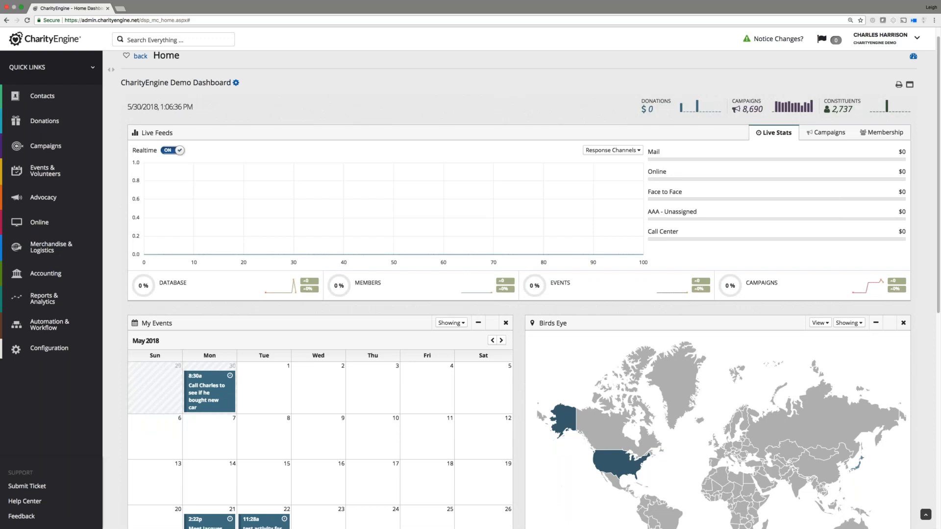
scroll(538, 278, down, 8)
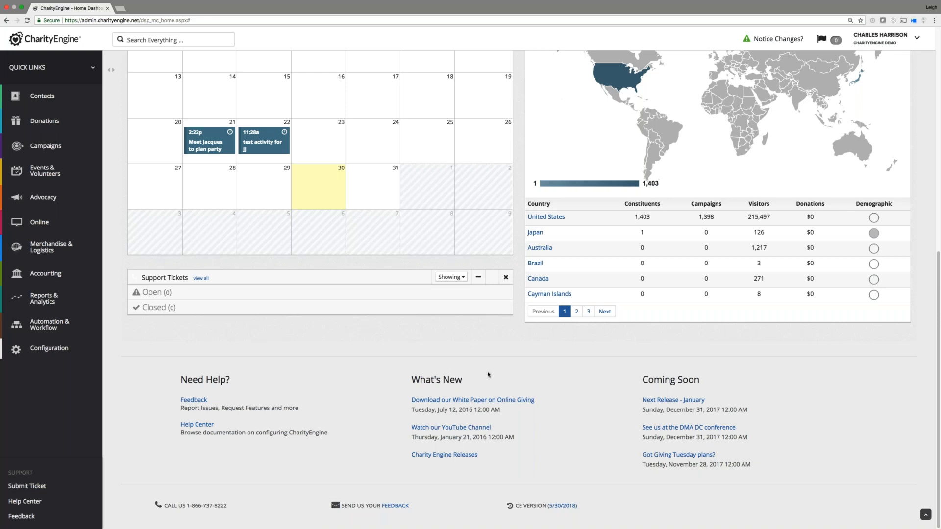
scroll(487, 375, up, 8)
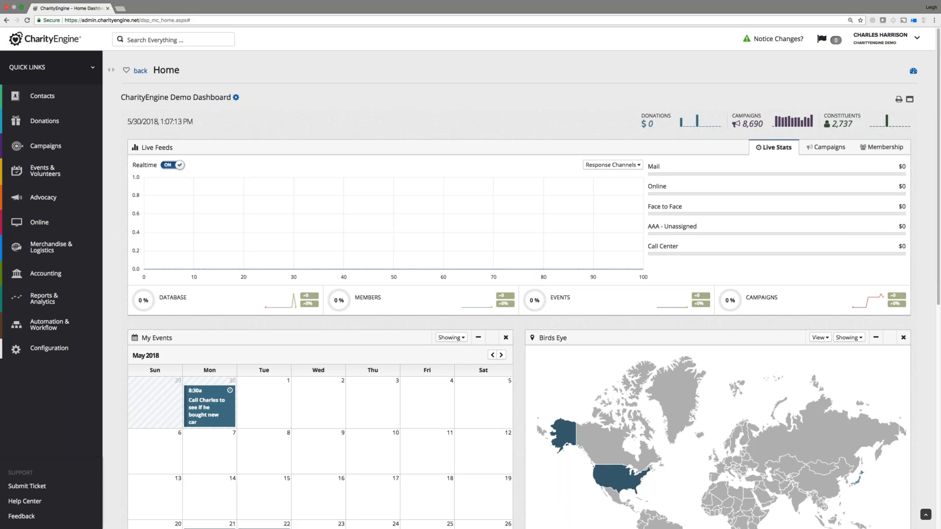
click(775, 41)
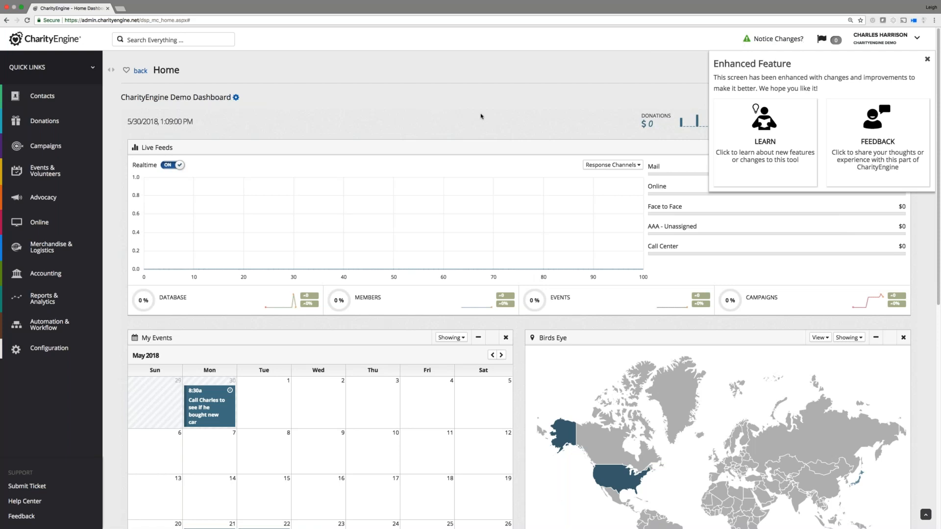
click(926, 59)
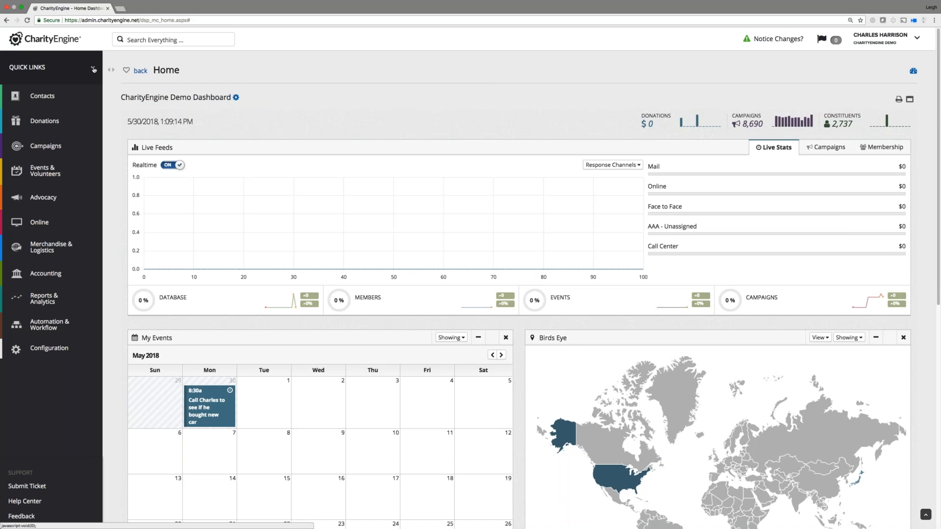
Browse the Quick Links Apps list, then choose Add Contact from Actions.
click(93, 69)
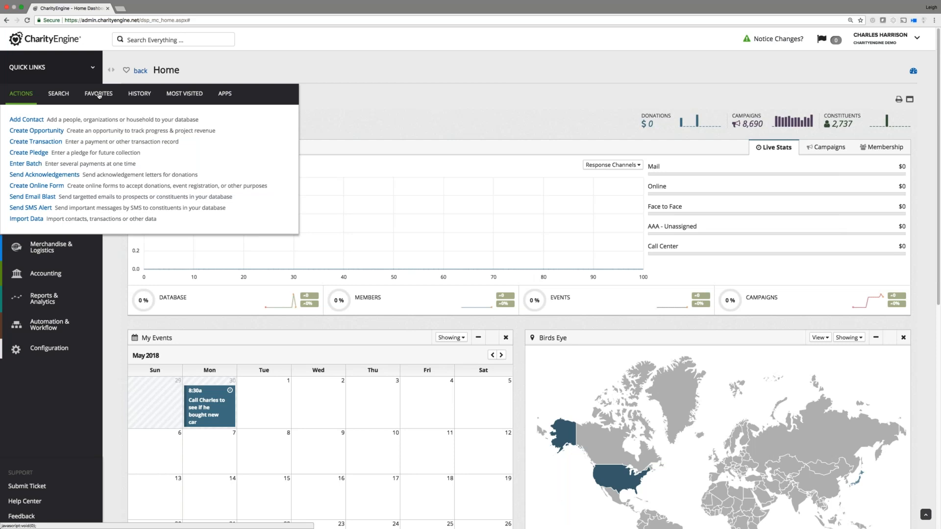
click(224, 93)
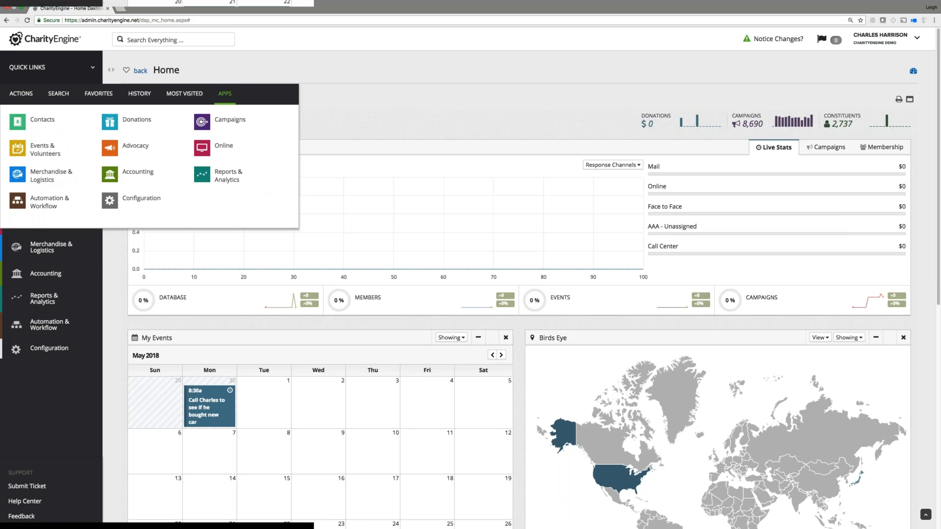
click(223, 97)
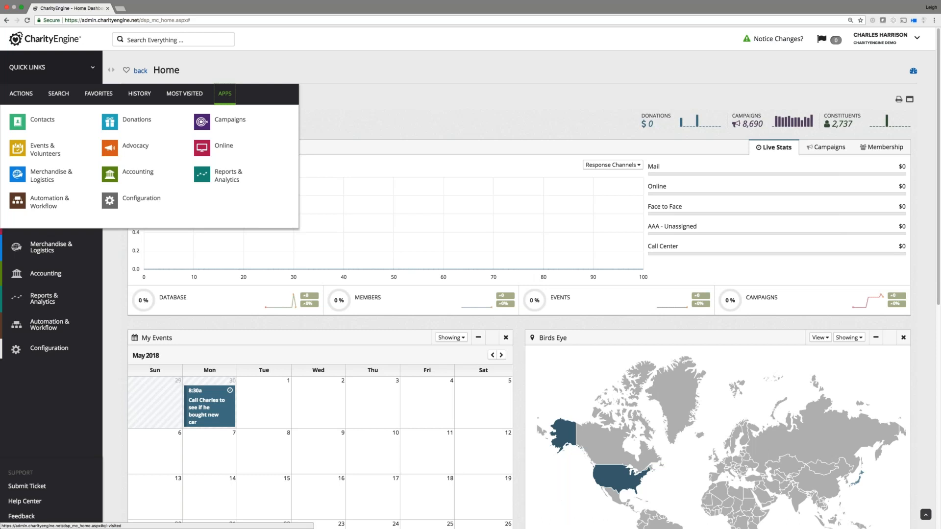
click(32, 96)
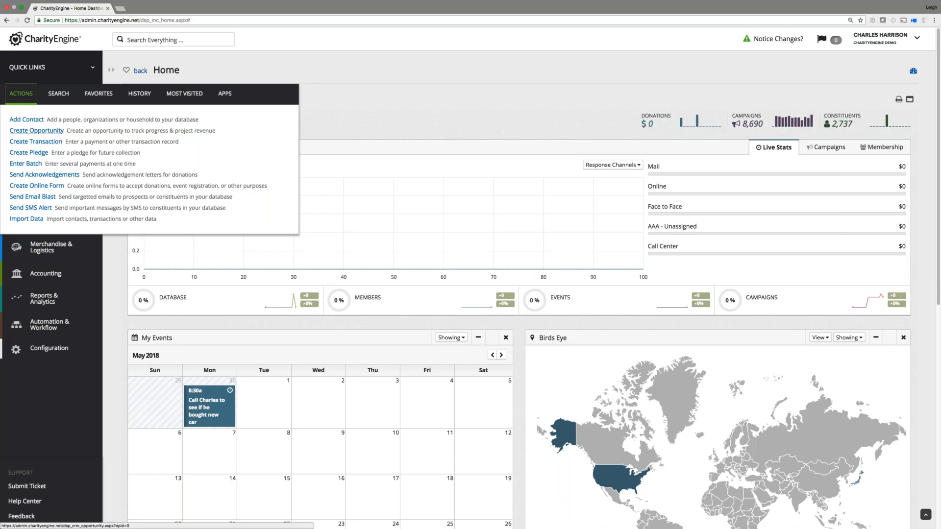
click(27, 120)
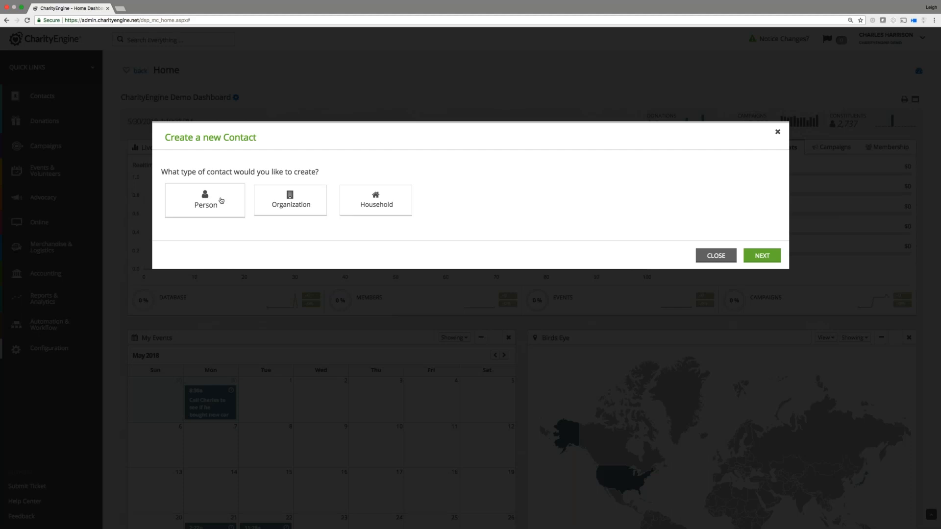
Choose Person as the contact type and continue to the New Person form.
click(221, 201)
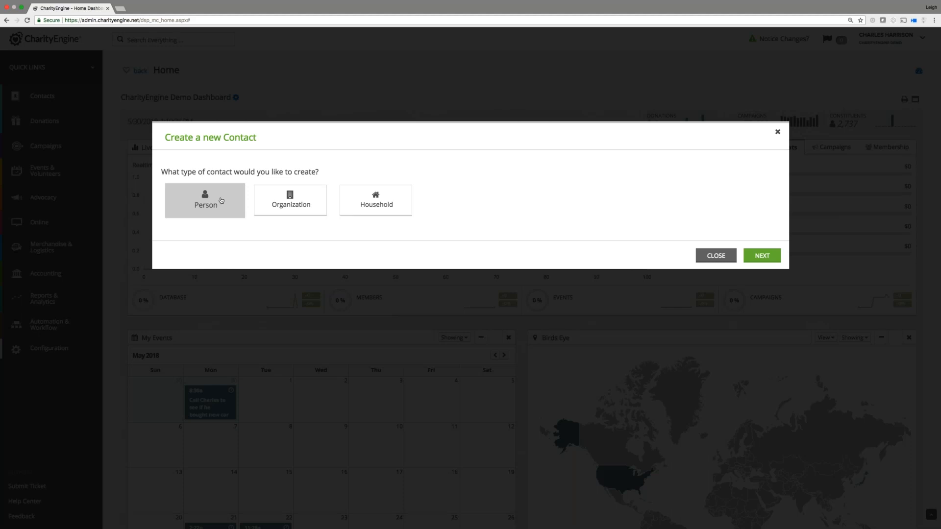
click(762, 255)
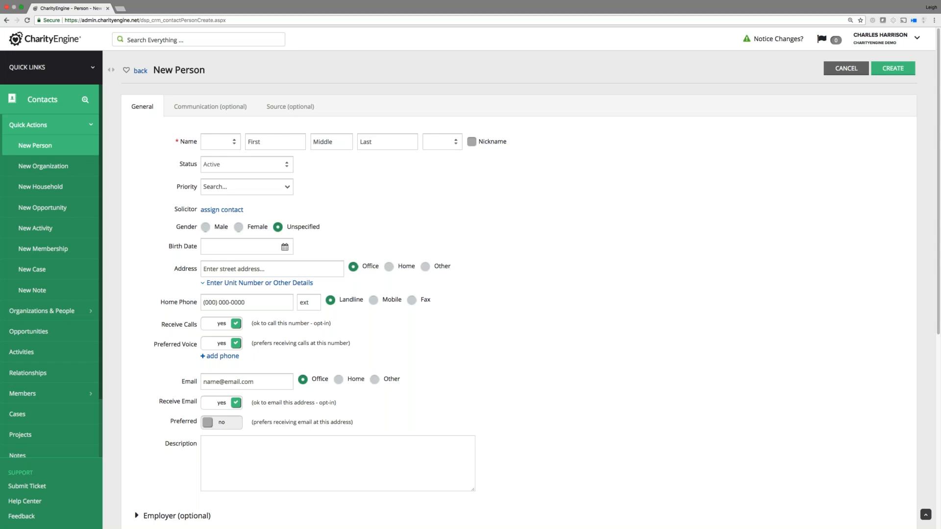
click(237, 270)
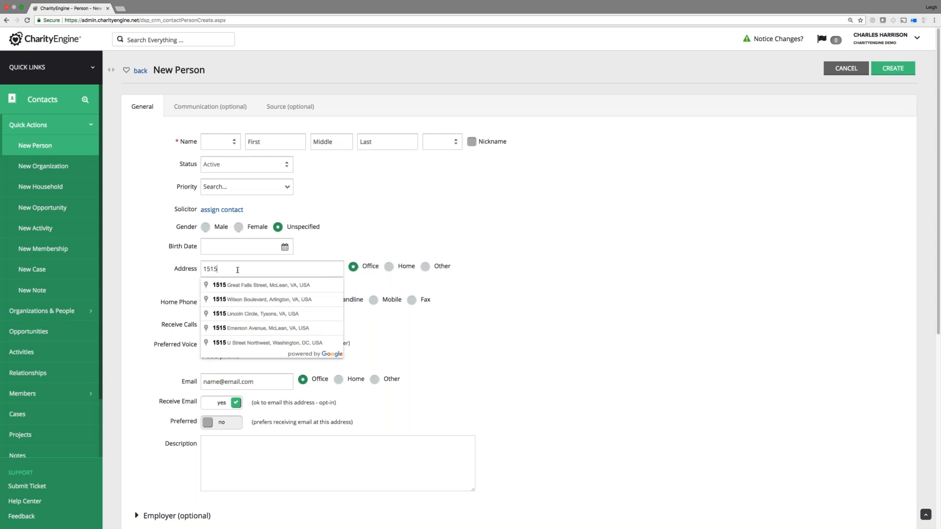
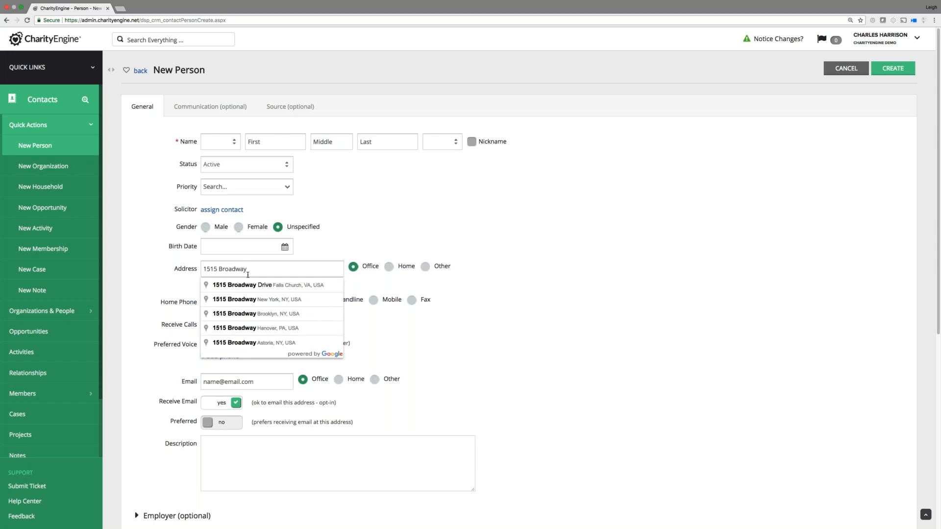
click(249, 299)
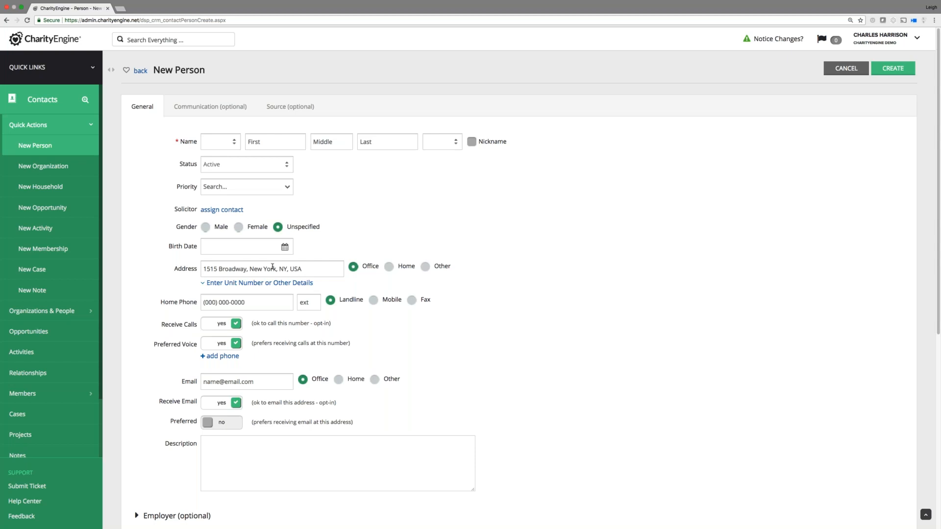
click(280, 283)
Add Office Phone and Other Phone rows below the home phone entry.
click(220, 356)
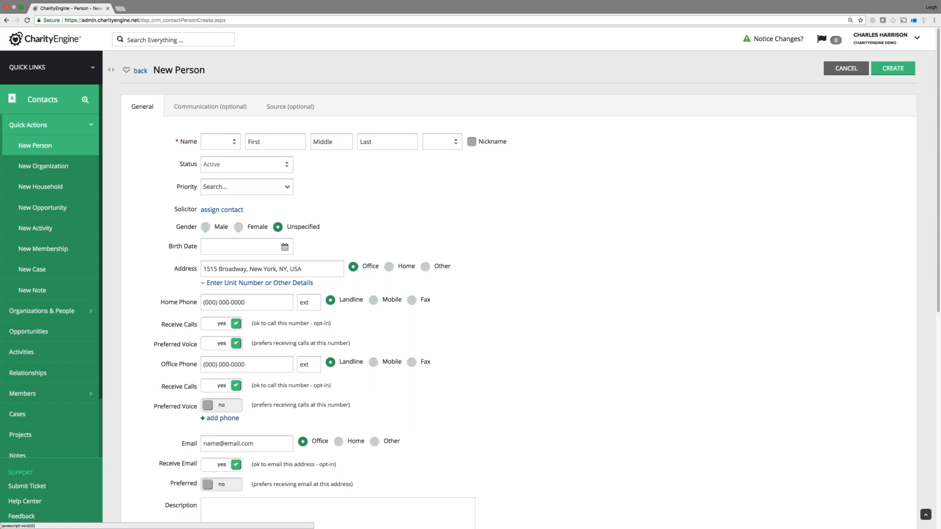
click(221, 419)
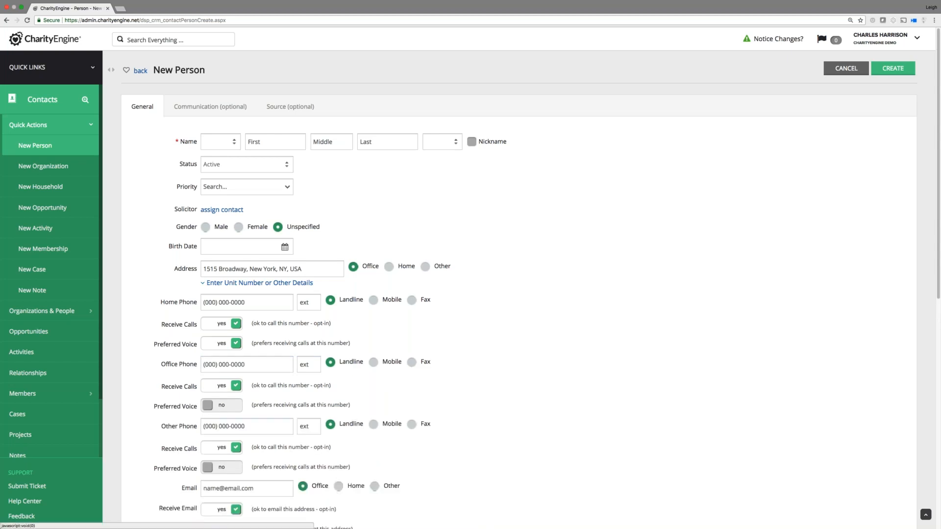
scroll(147, 365, down, 3)
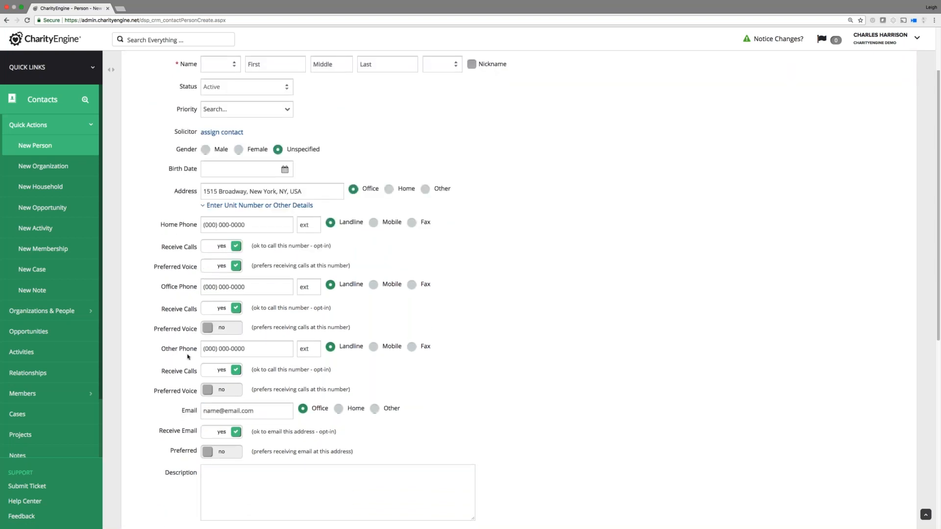
scroll(188, 357, down, 1)
scroll(191, 348, up, 3)
scroll(198, 335, down, 7)
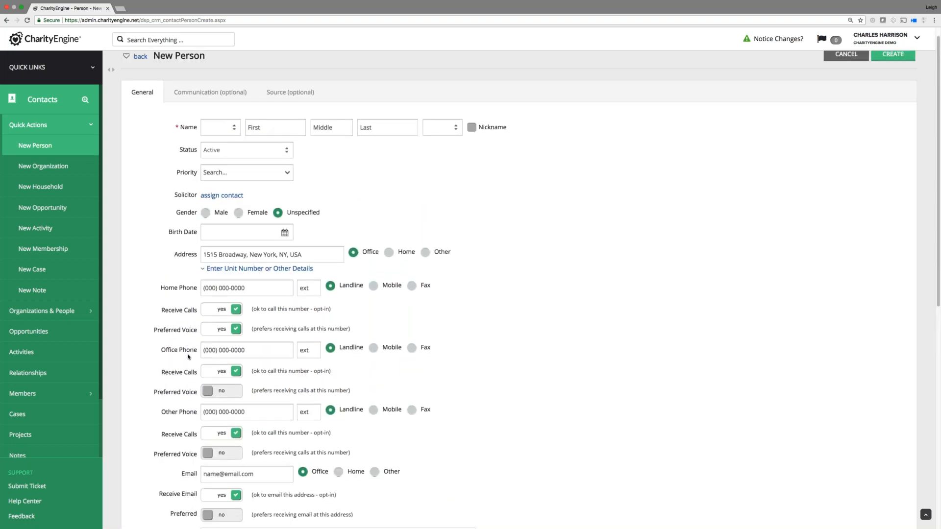
scroll(322, 319, down, 1)
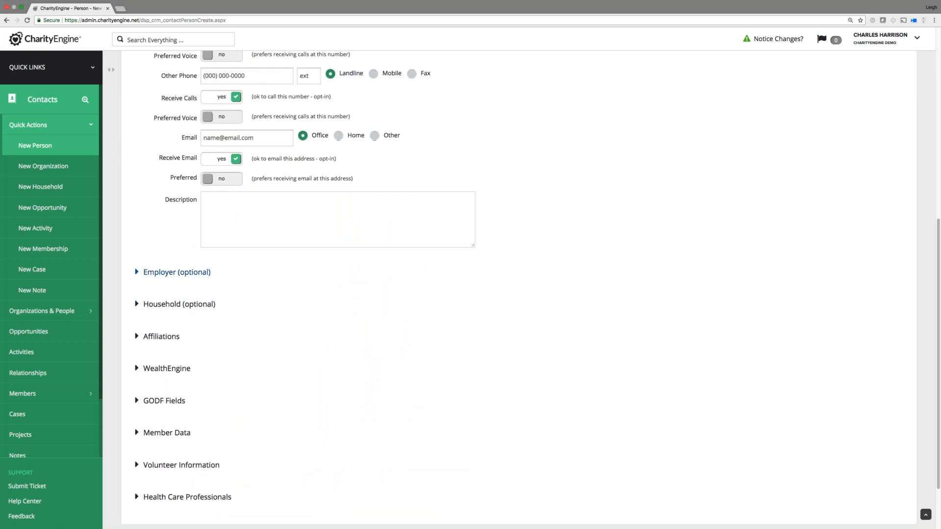
Expand the Employer (optional) section to show Employer, Primary Contact and Job Title.
click(137, 273)
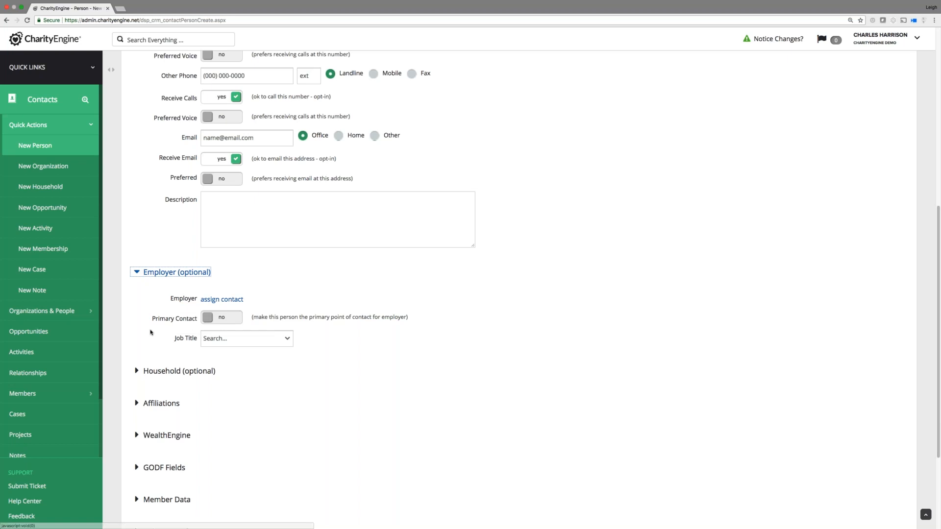
Search for 'Outback Media' as the person's employer organization.
click(213, 301)
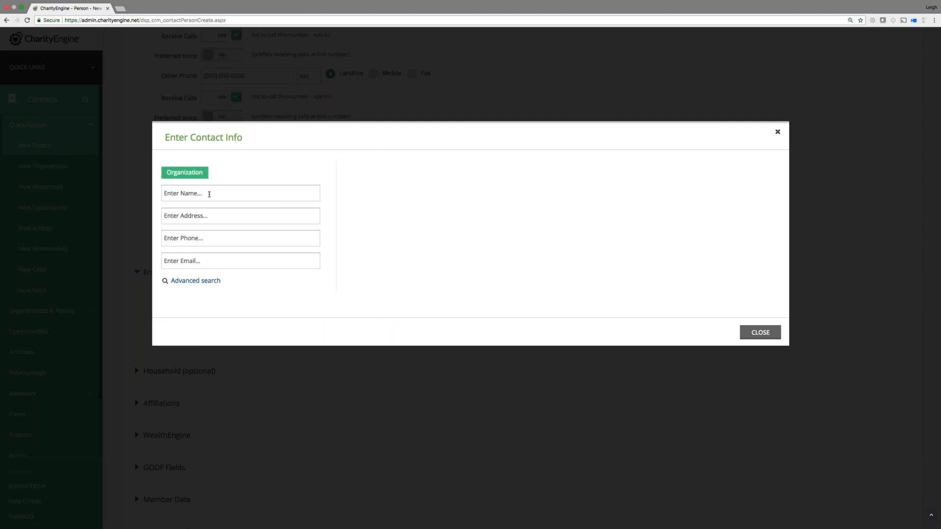
text(Outback Media)
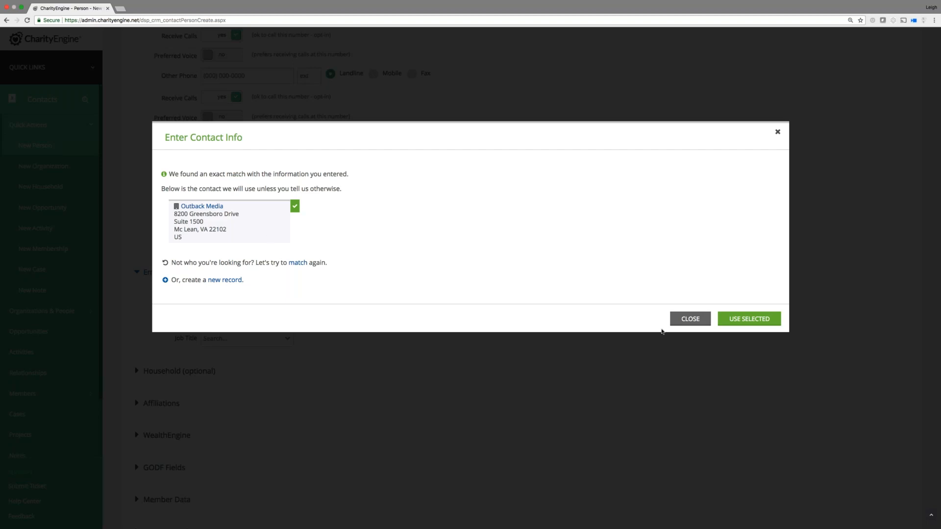
Close the employer lookup and expand the Household (optional) section, reviewing the form.
click(690, 319)
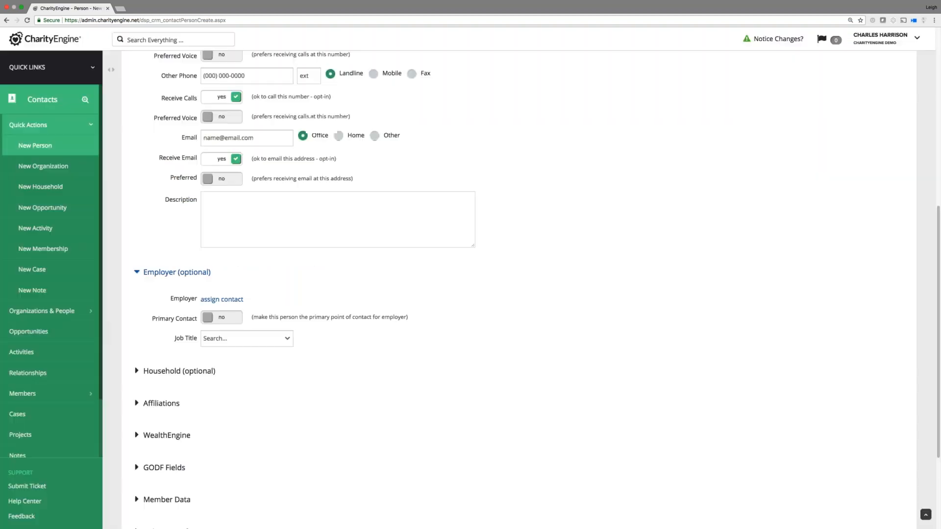
click(137, 373)
scroll(267, 368, down, 2)
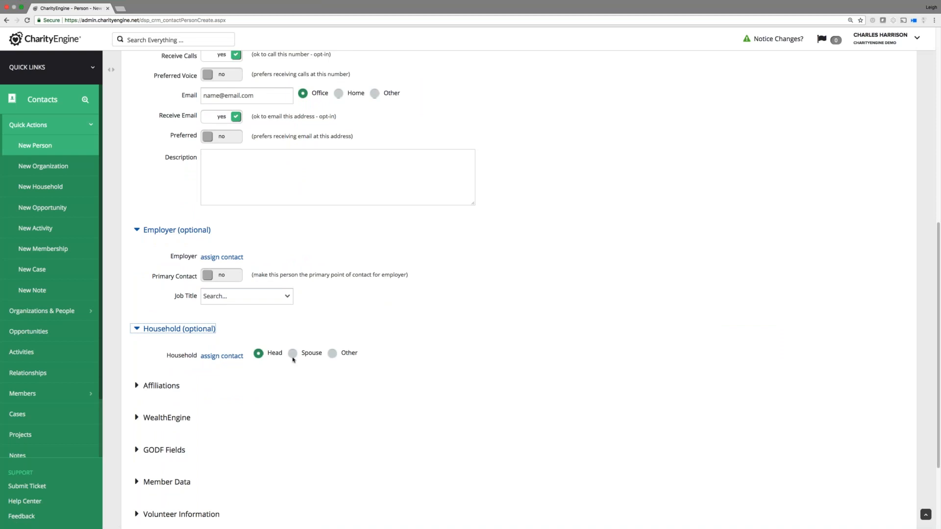
scroll(238, 397, down, 5)
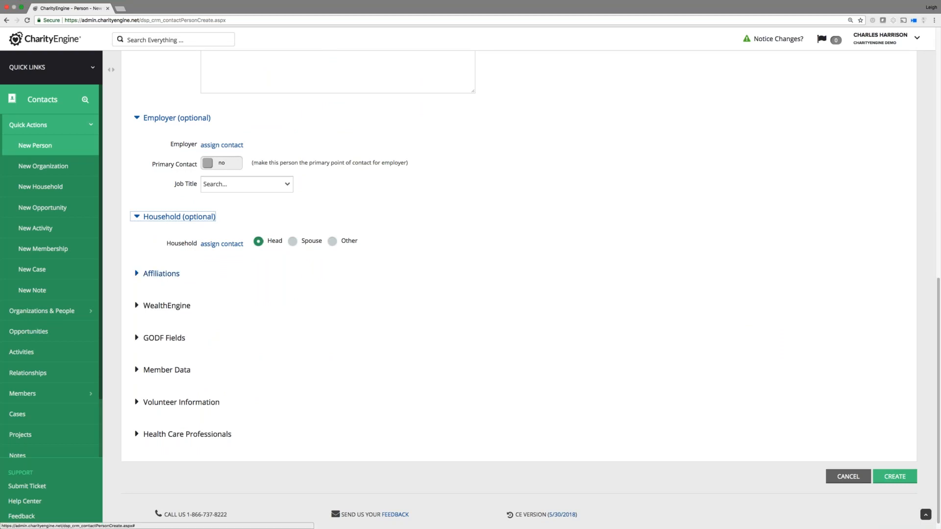
scroll(386, 364, up, 1)
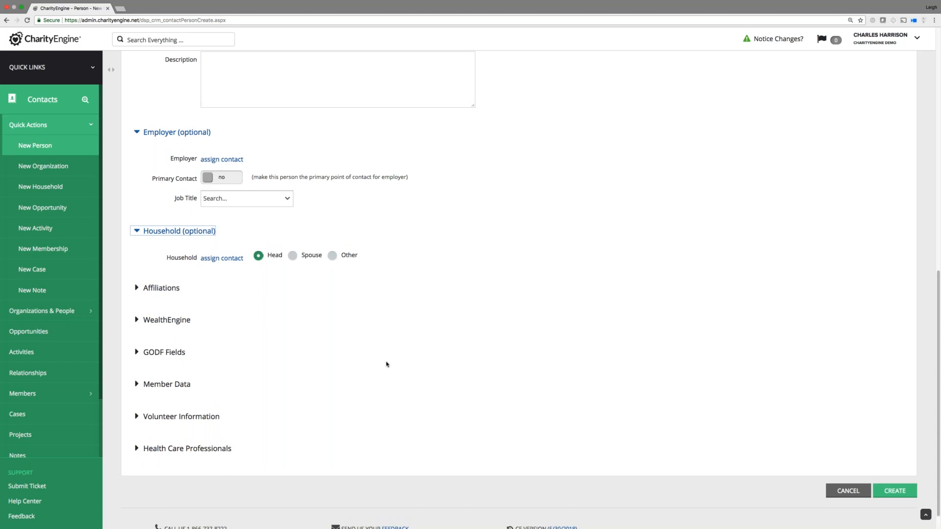
scroll(386, 364, up, 10)
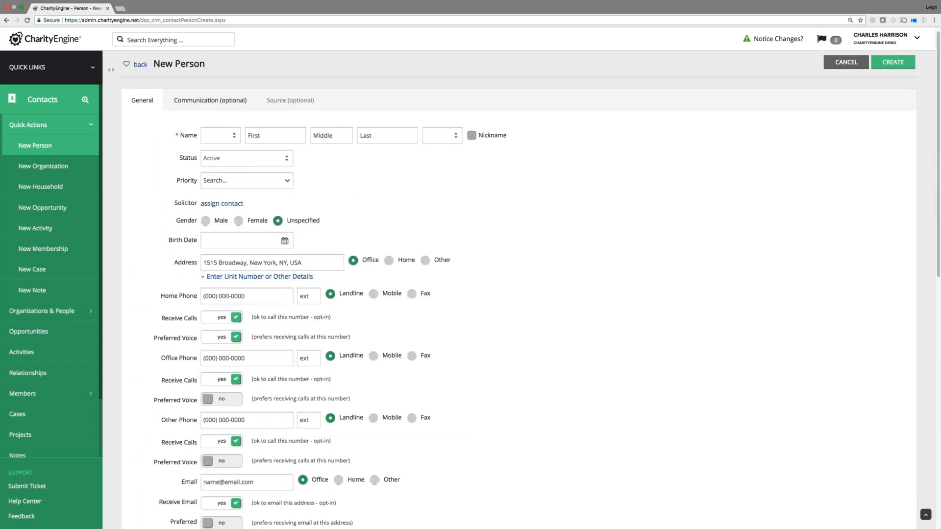
Review the Communication and Source tabs, then reload a blank New Person form.
click(226, 103)
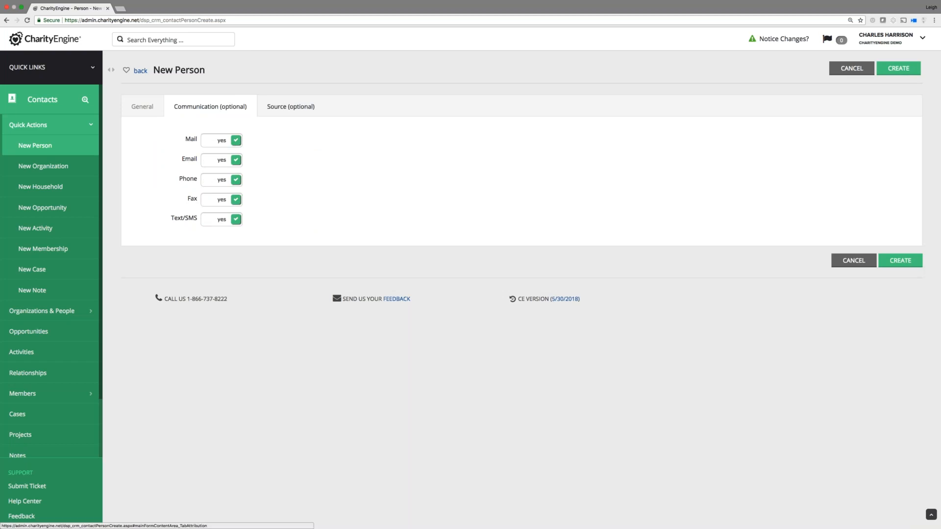
click(291, 106)
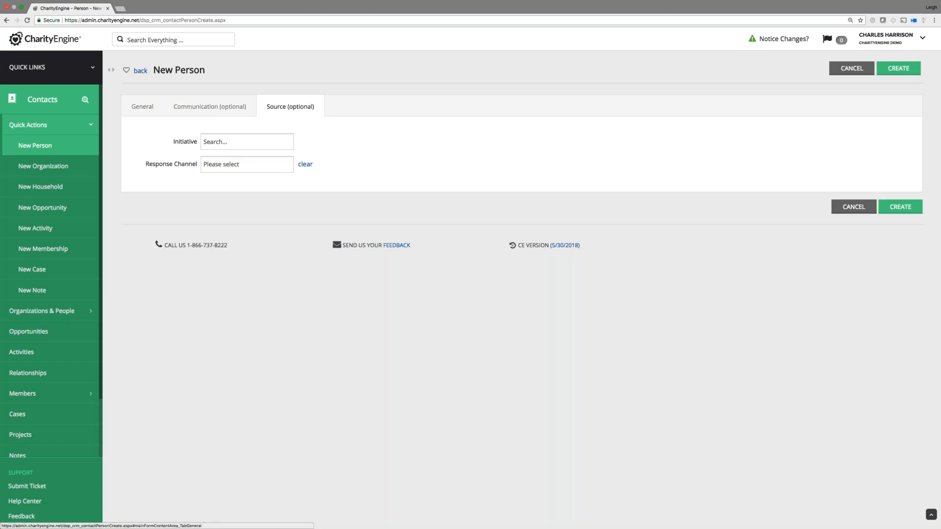
click(93, 69)
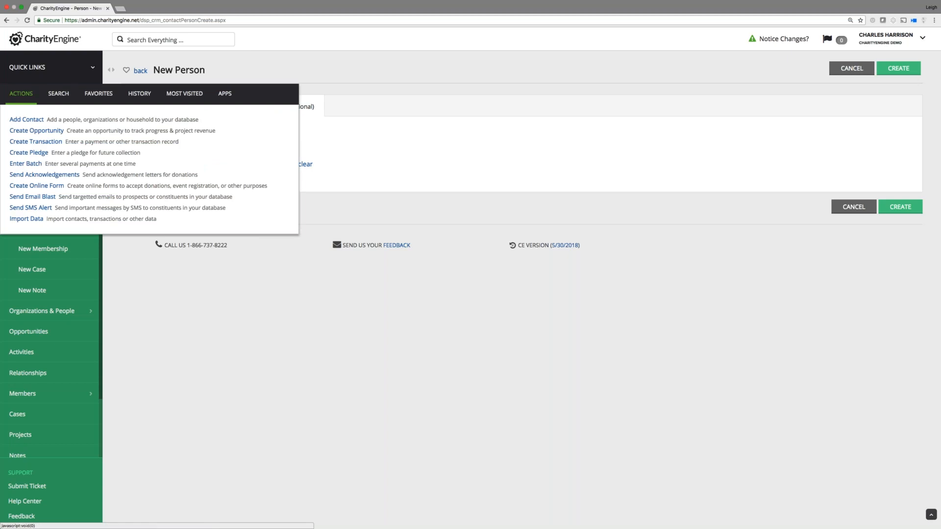
click(362, 108)
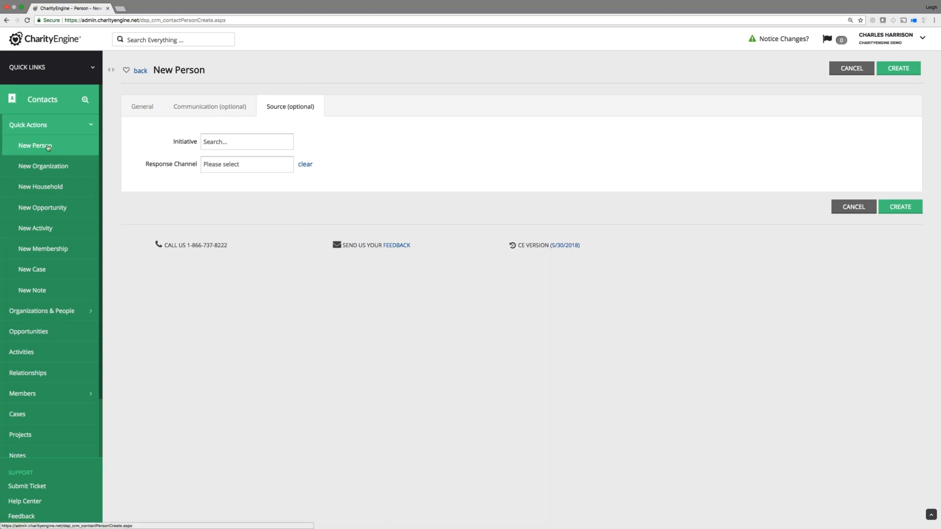
click(43, 142)
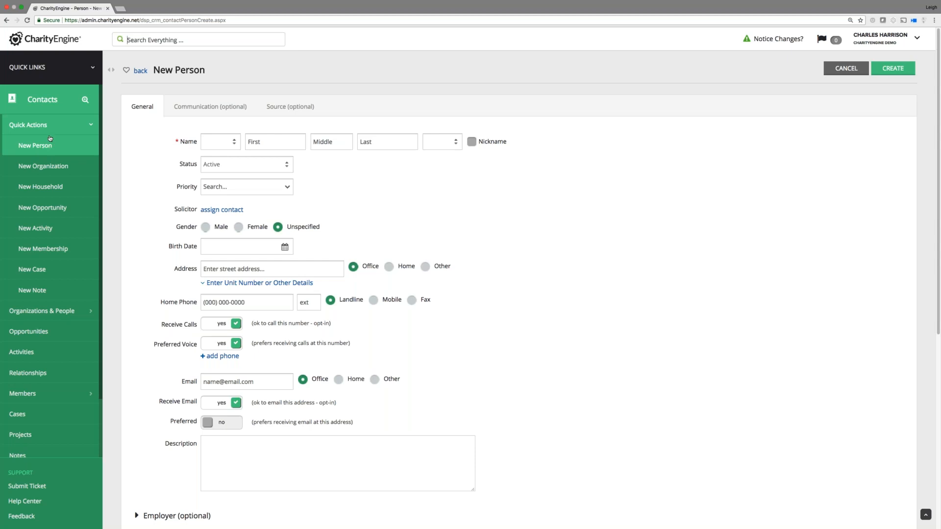
Launch Create Transaction from the Quick Links Actions list.
click(92, 68)
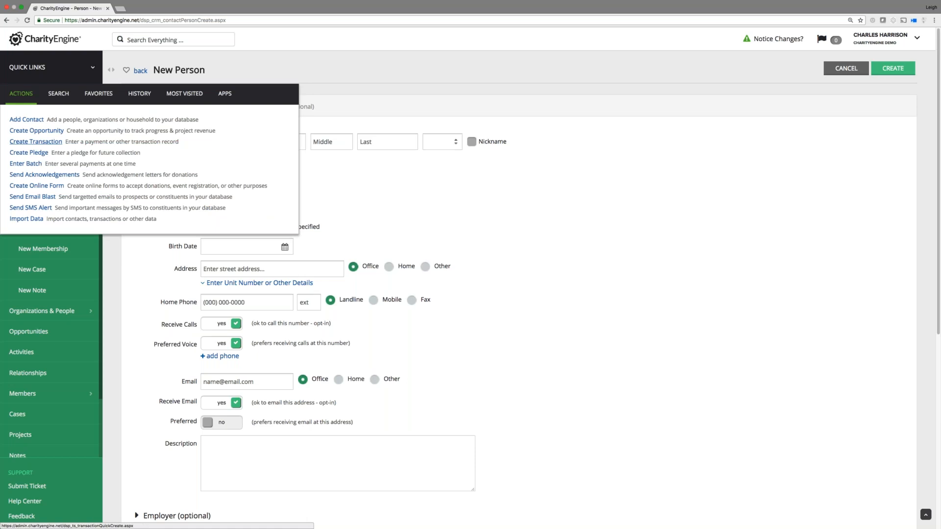
click(36, 142)
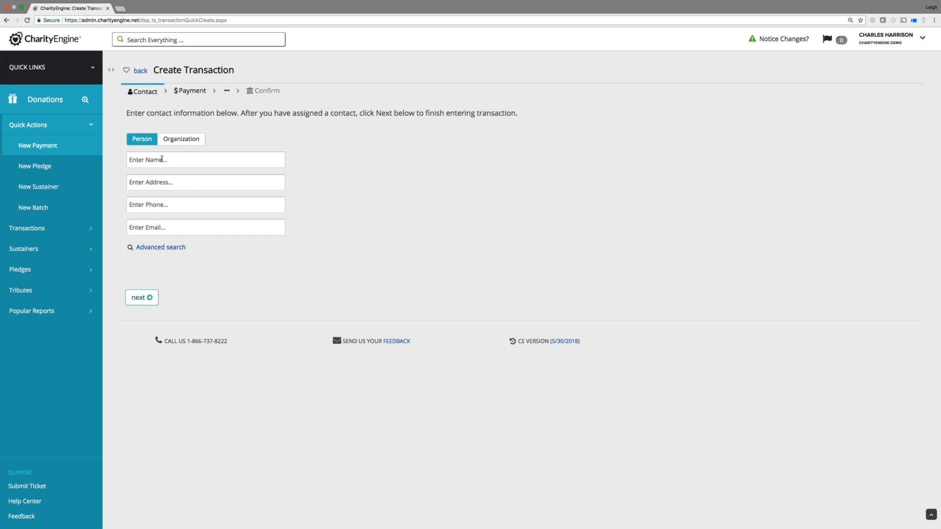
Search for the donor by name and assign the first match, Outback Media's chairman, as donor.
click(162, 158)
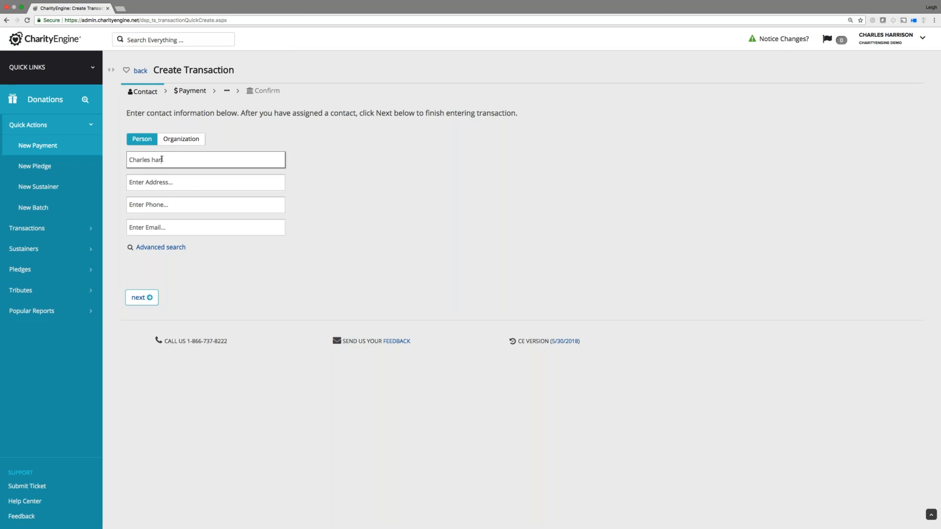
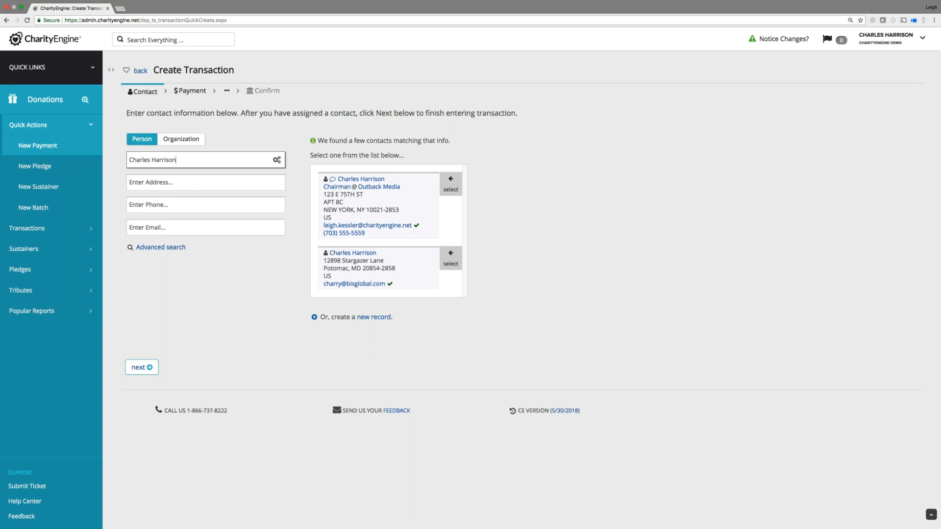
click(450, 184)
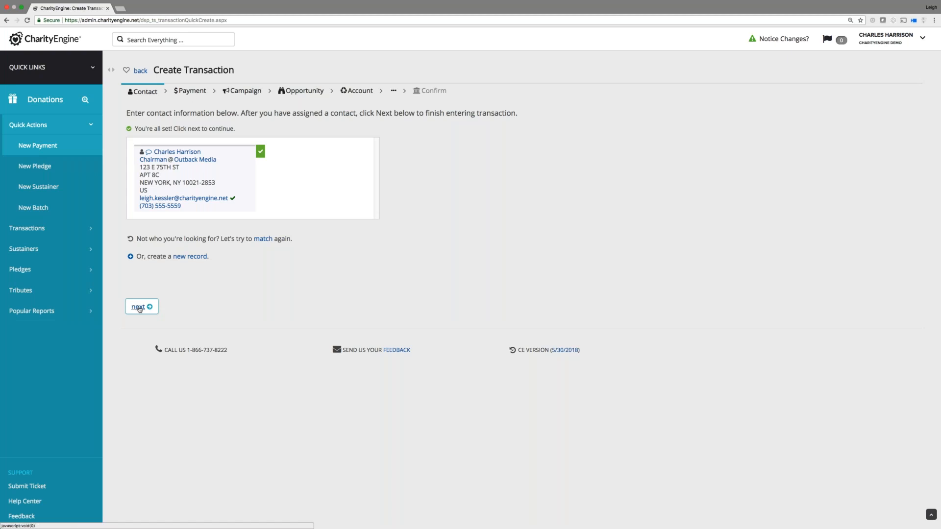
Enter the payment as Cash with an amount of 250, then continue to campaigns.
click(141, 307)
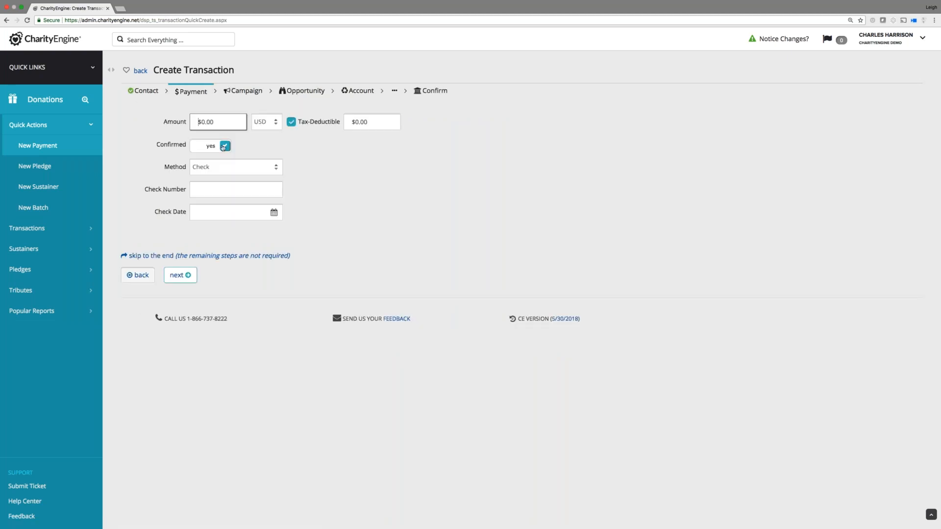
click(224, 168)
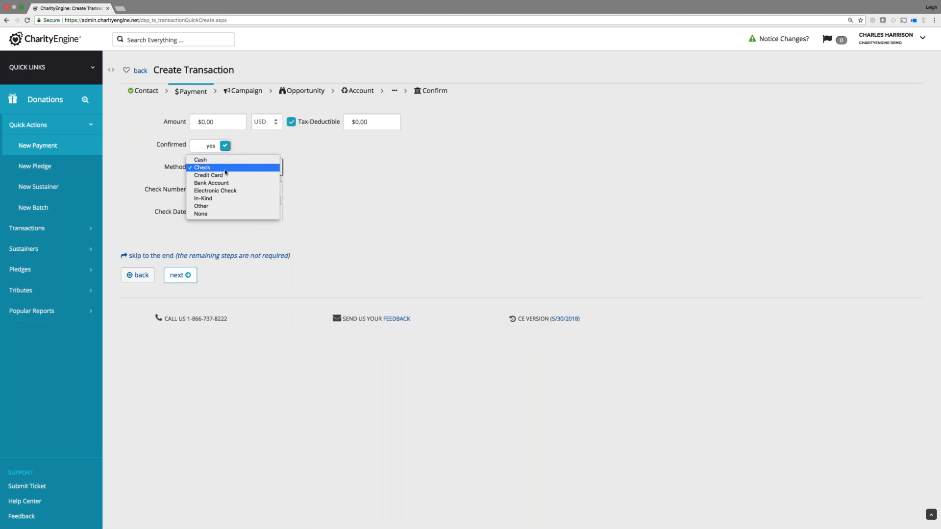
click(221, 160)
click(205, 120)
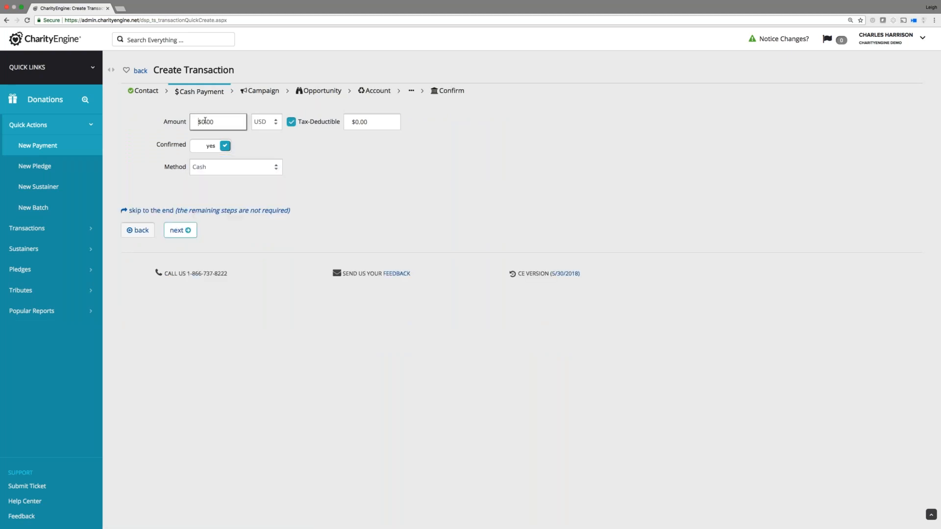
text(250)
click(287, 148)
click(181, 229)
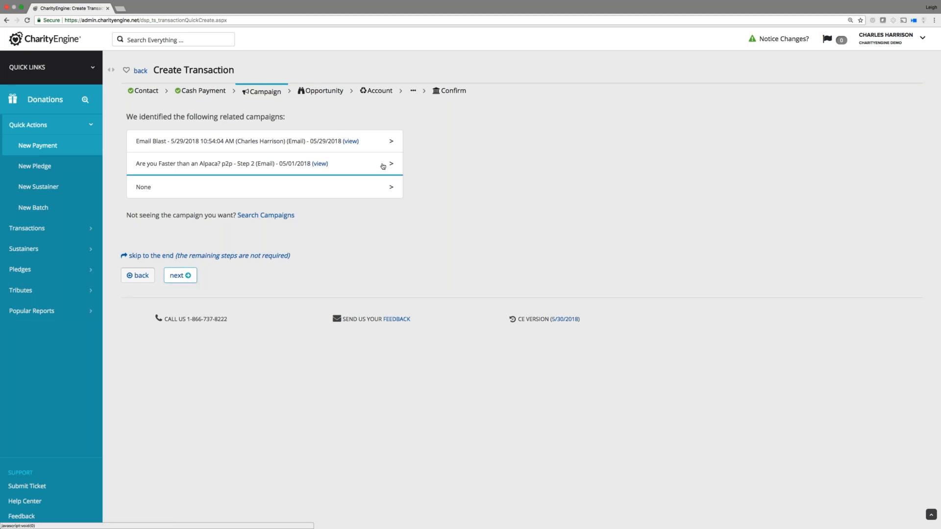
Link the 'Are you Faster than an Alpaca?' p2p - Step 2 campaign and skip ahead to Event.
click(382, 167)
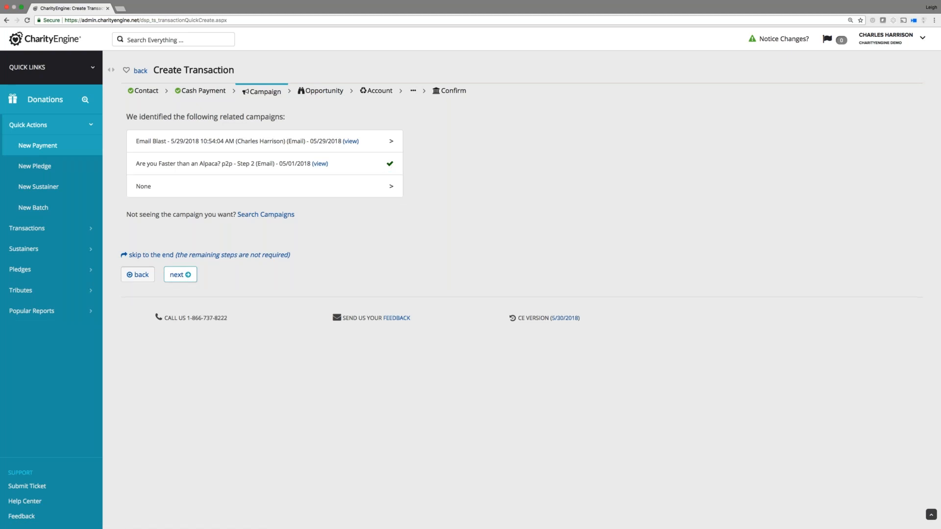
click(178, 275)
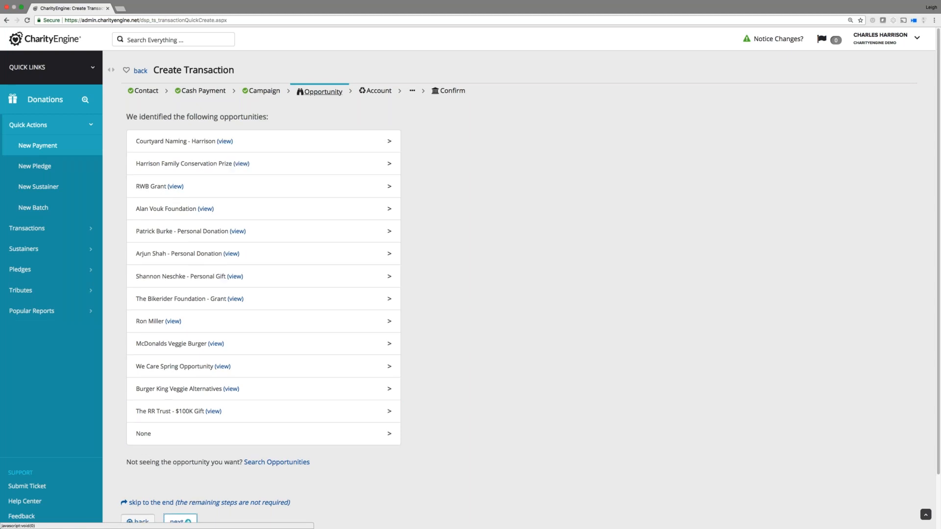
click(377, 93)
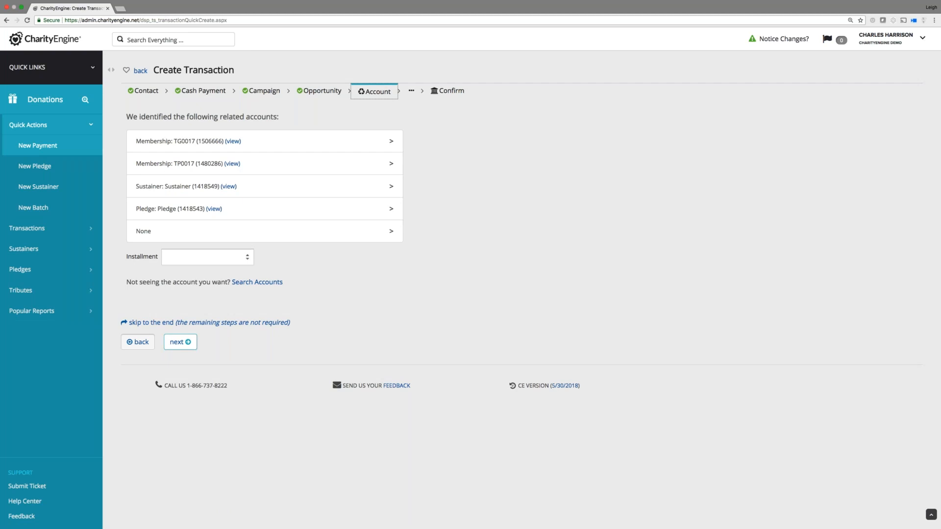
click(411, 93)
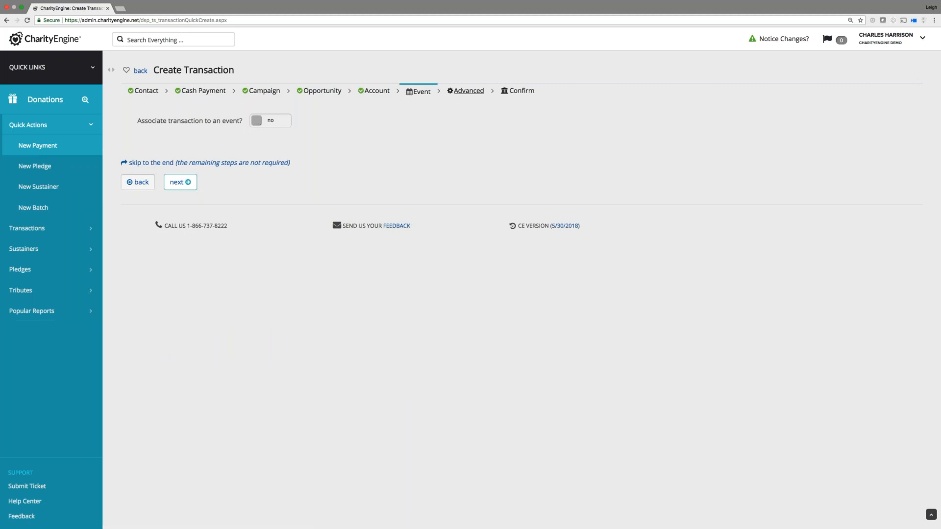
Keep Category as Donation in Advanced settings and review the $250 cash donation's Confirm summary.
click(468, 91)
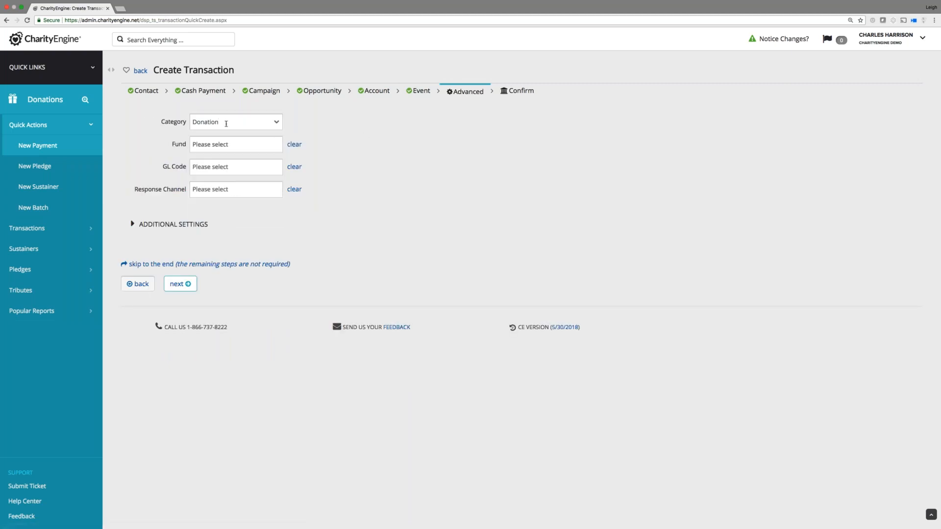
click(249, 122)
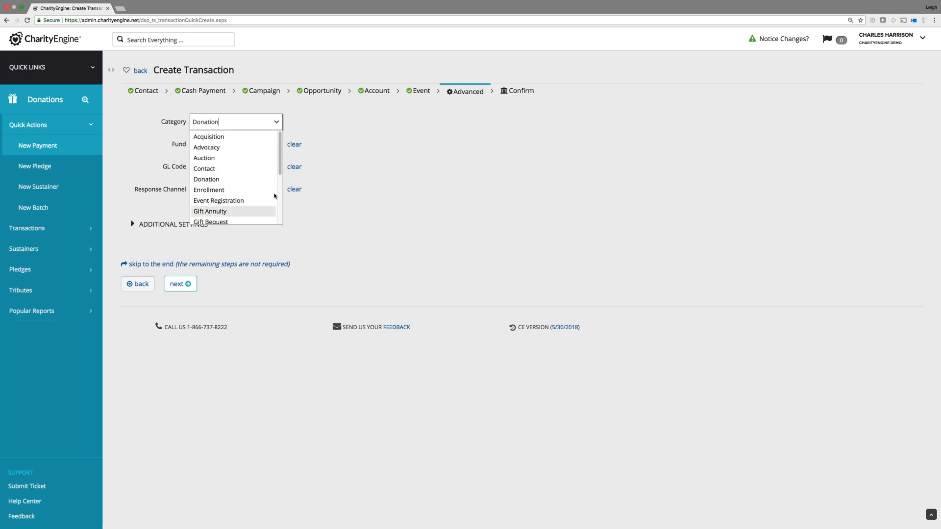
click(324, 166)
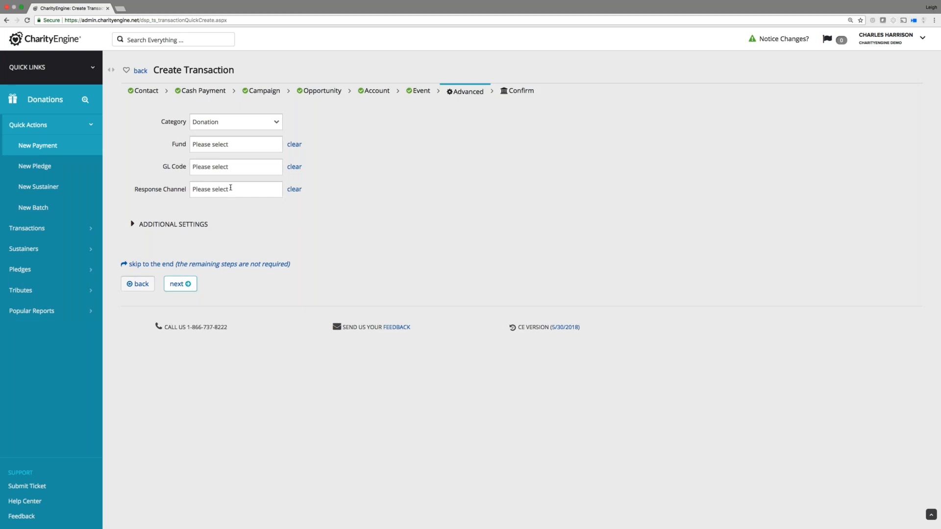
click(172, 224)
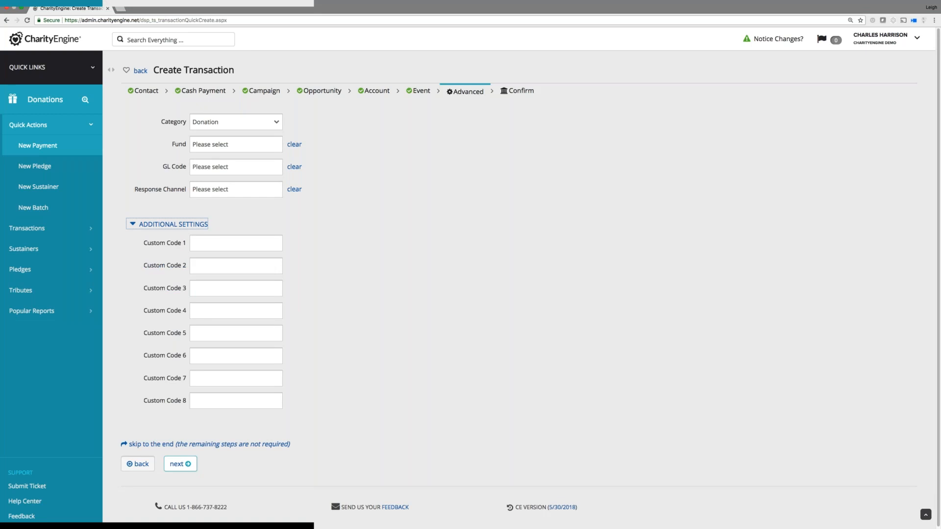
click(834, 43)
click(834, 43)
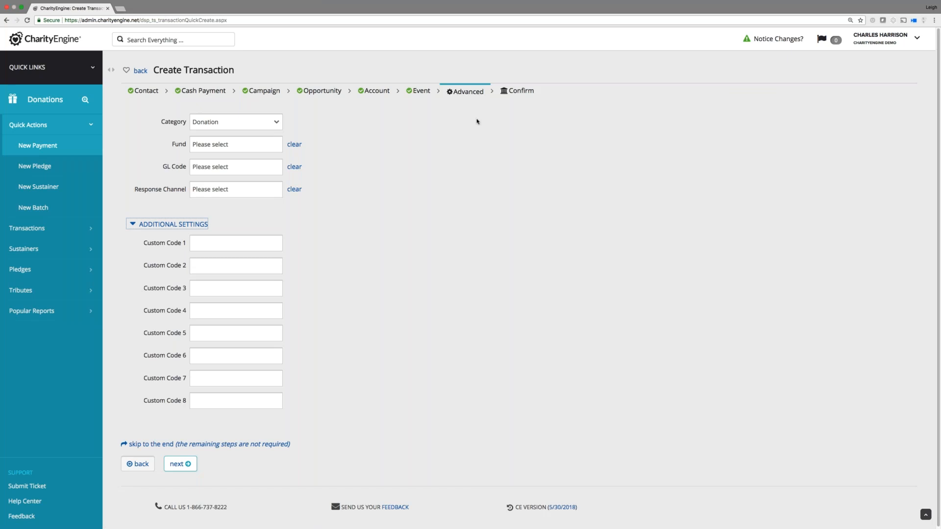
click(501, 96)
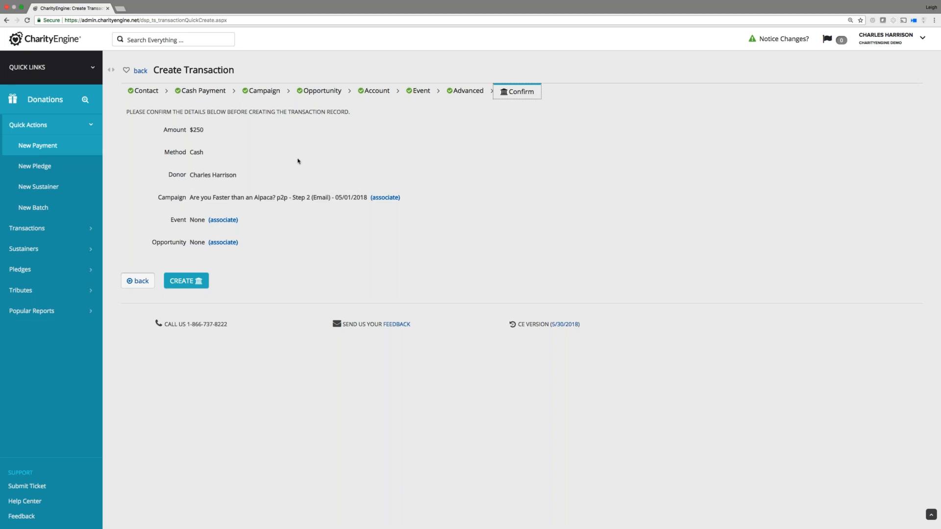
click(88, 69)
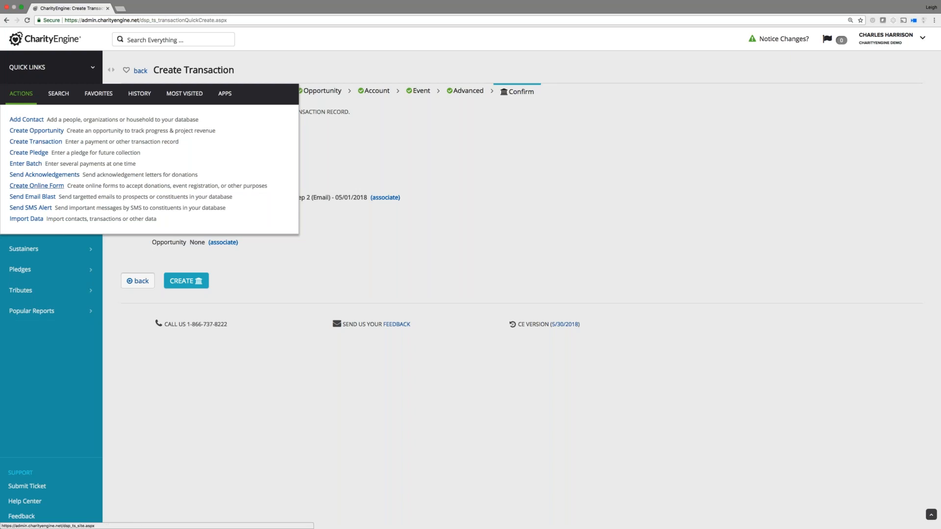
Launch Send Email Blast from Quick Links Actions and expand Create & Push in the sidebar.
click(48, 200)
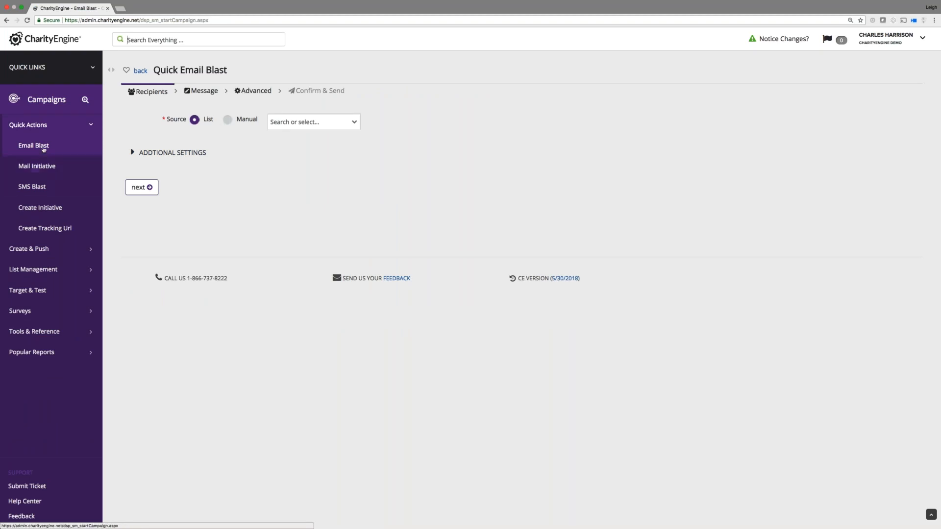
click(27, 250)
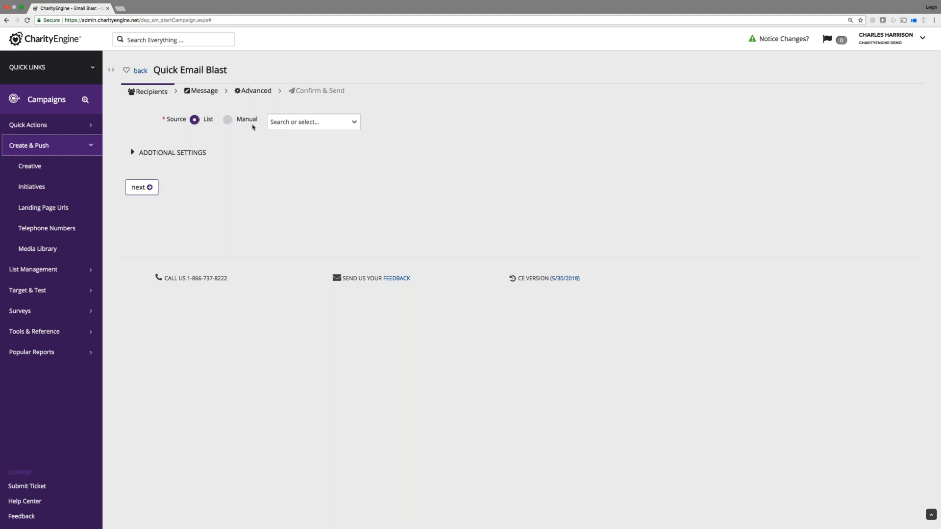
Filter the recipient lists and choose the one-member testing list as the blast's source.
click(313, 122)
click(357, 125)
click(357, 125)
click(357, 125)
click(356, 125)
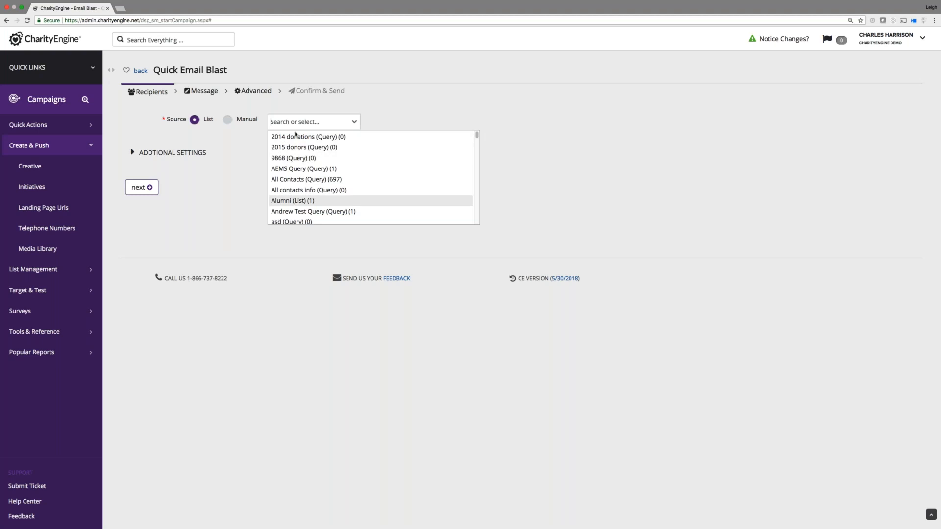
text(Leigh)
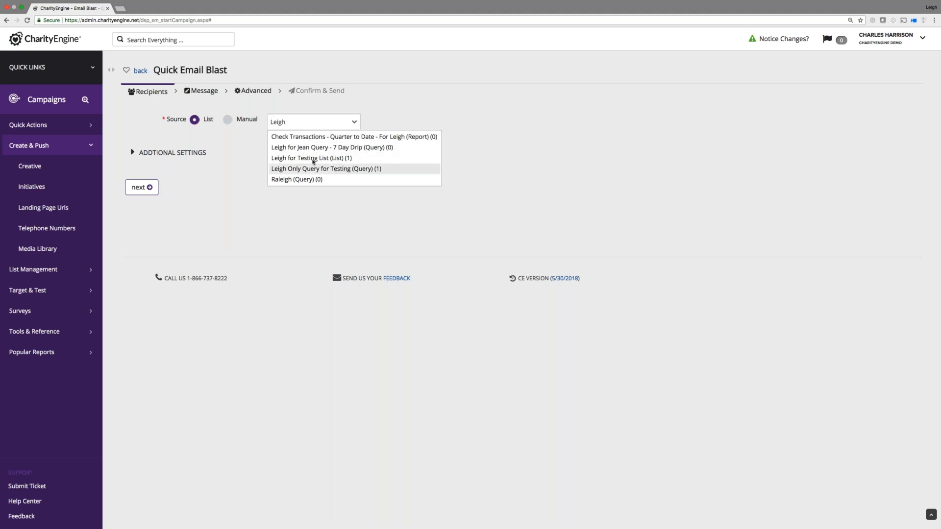
click(313, 159)
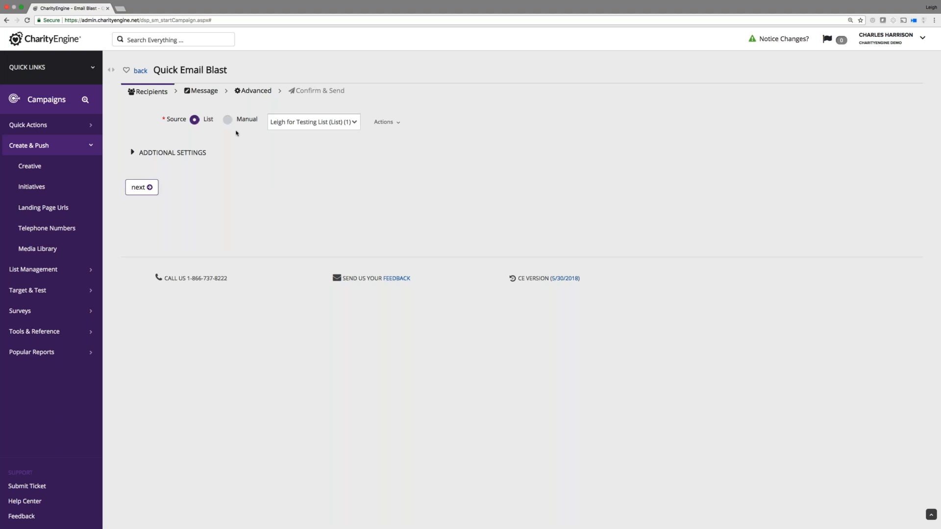
Peek at the Manual source and dedupe settings, keep List, and go to Message.
click(228, 120)
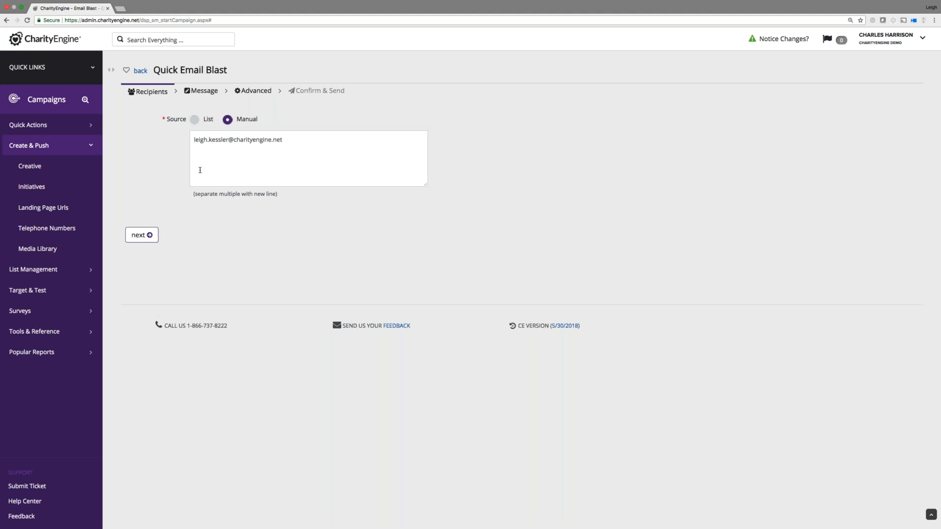
click(195, 121)
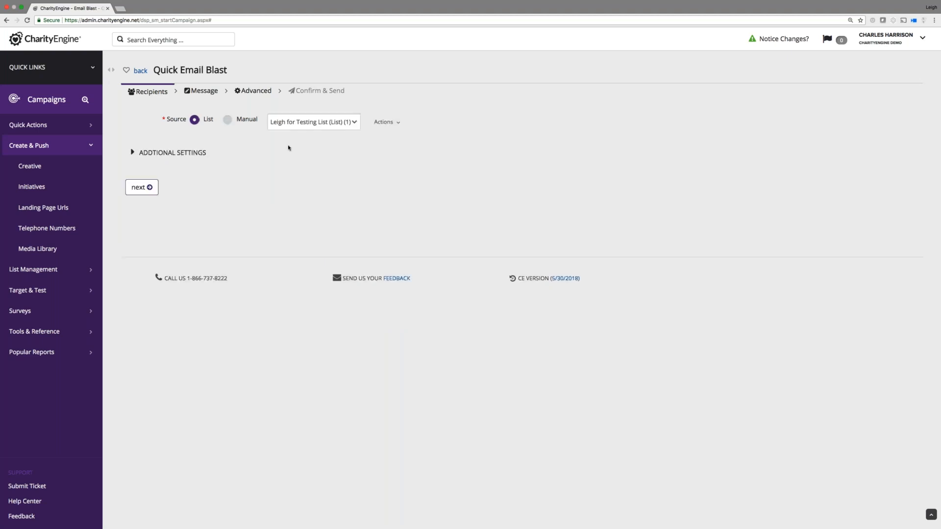
click(135, 153)
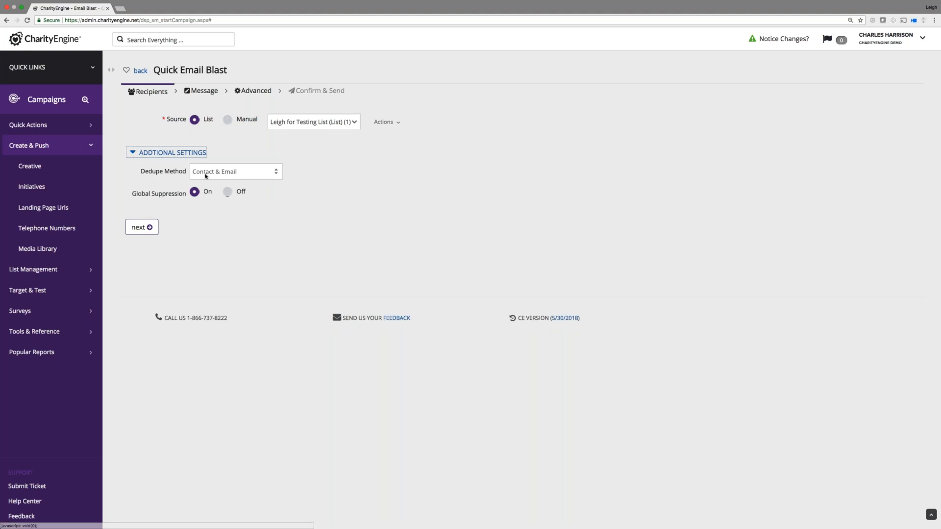
click(137, 154)
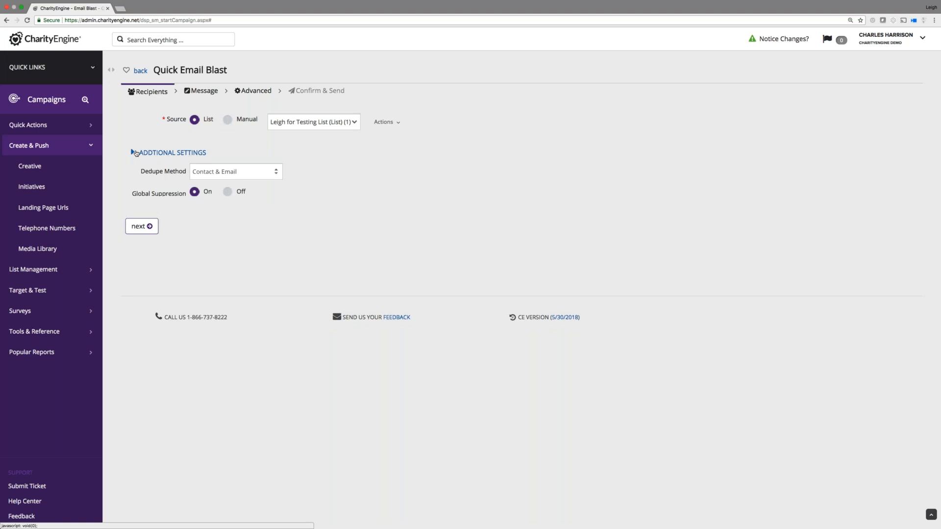
click(209, 92)
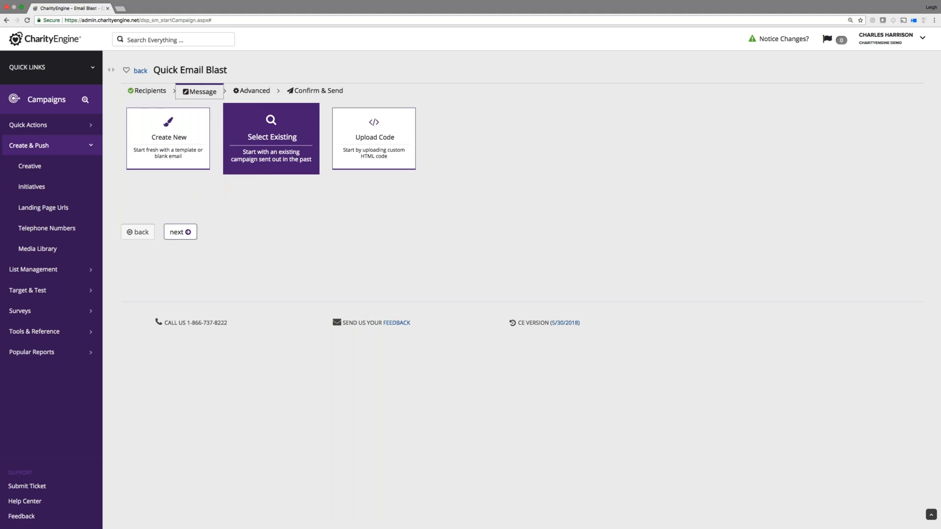
Search existing messages for 'Alpaca' and reuse Alpaca Email v1.
click(264, 142)
click(250, 196)
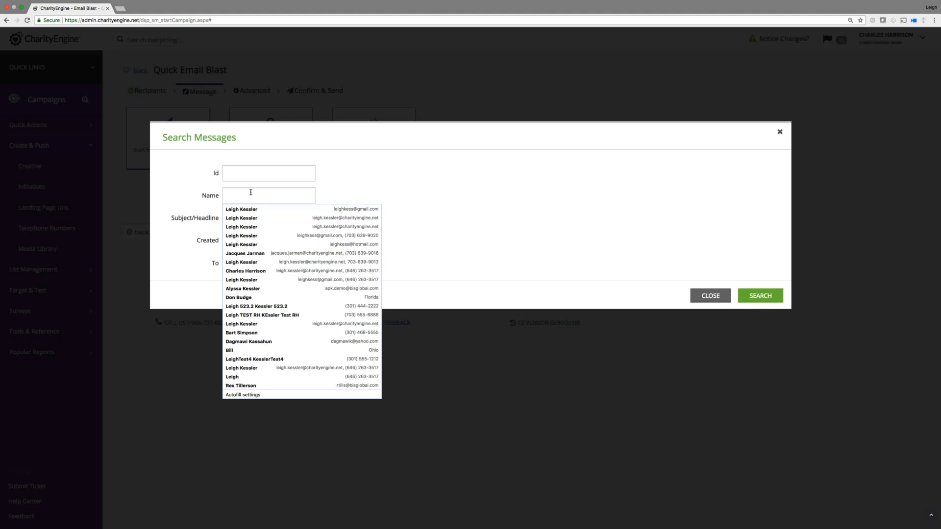
text(Alapa)
key(BackSpace)
key(BackSpace)
key(BackSpace)
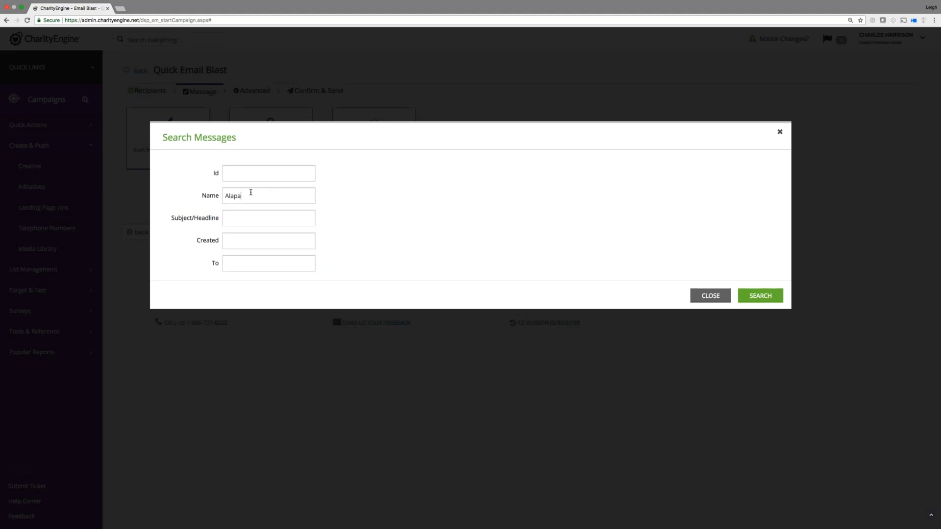
text(paca)
click(760, 295)
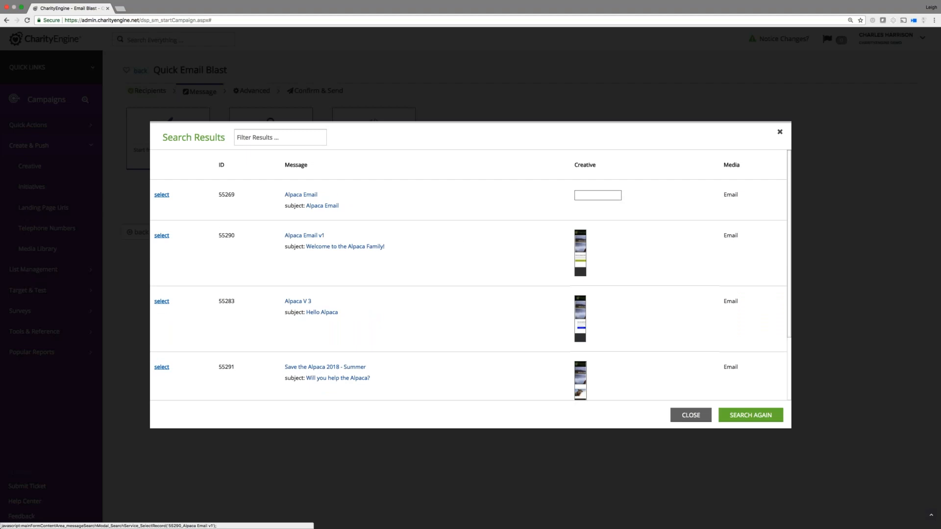
click(161, 236)
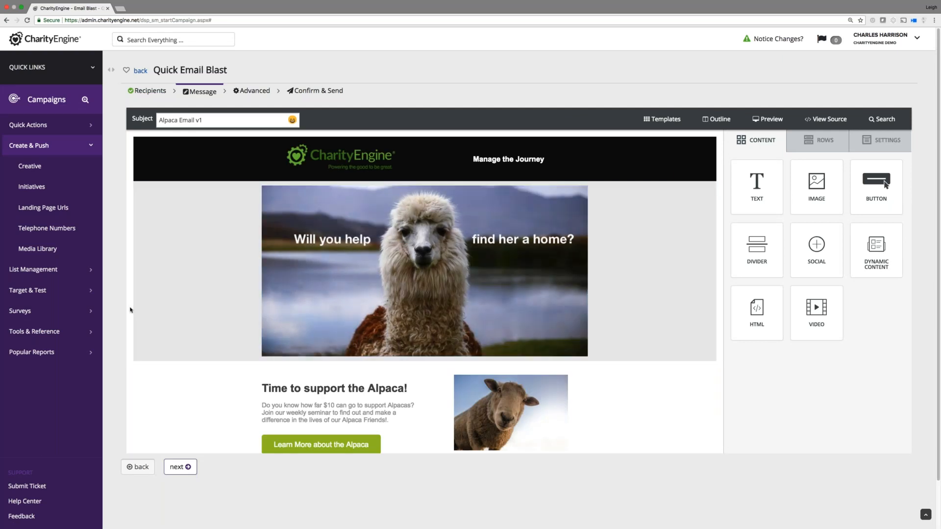
Replace the subject line with 'Would you help this Alpaca?'.
scroll(130, 313, down, 3)
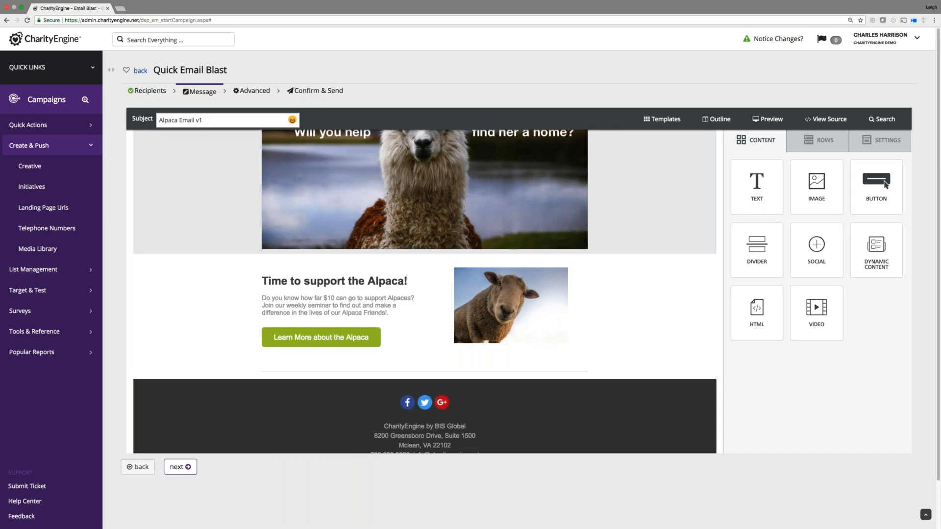
scroll(110, 459, down, 1)
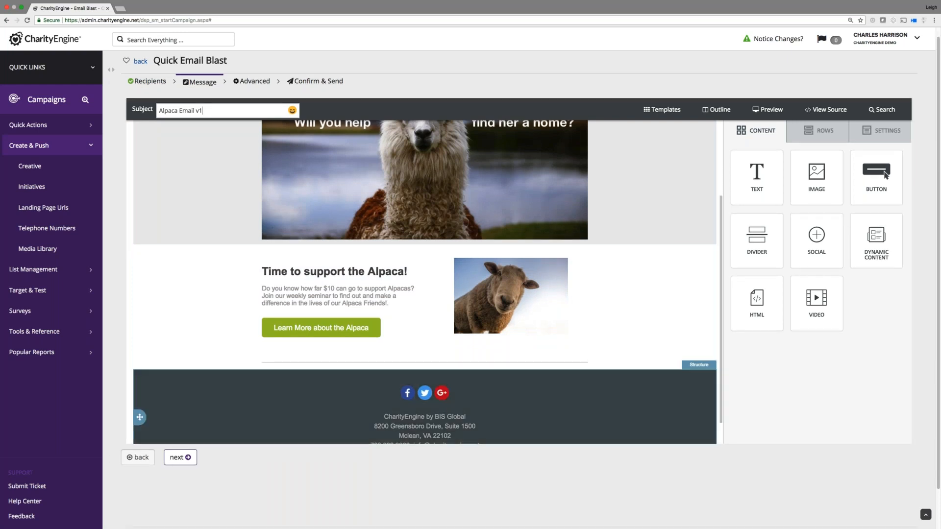
key(super+a)
text(Would you help this Alpaca?)
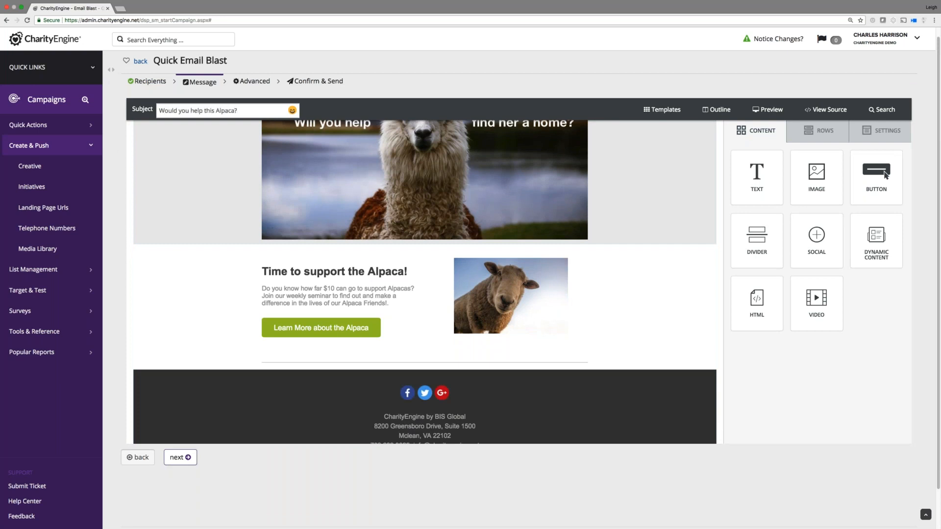
On the Advanced step, try Schedule for Later, then settle on Send Now.
click(182, 457)
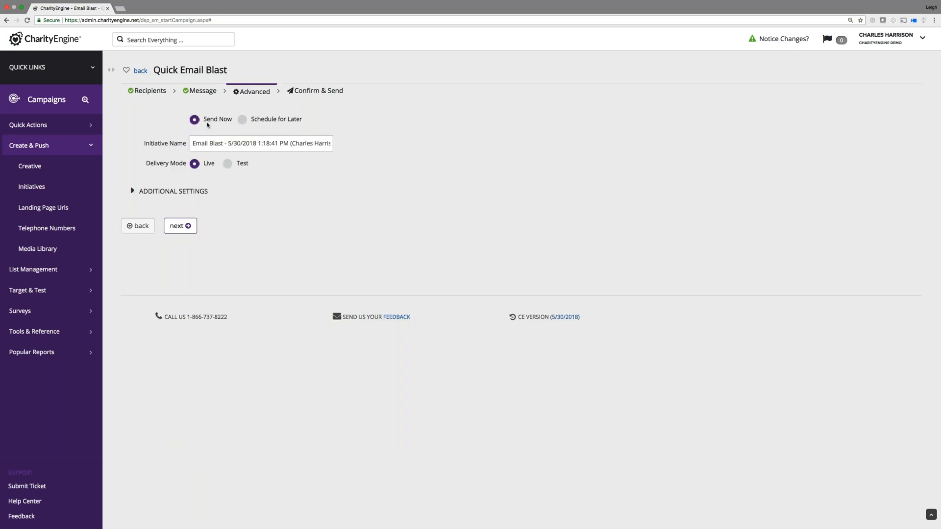
click(242, 120)
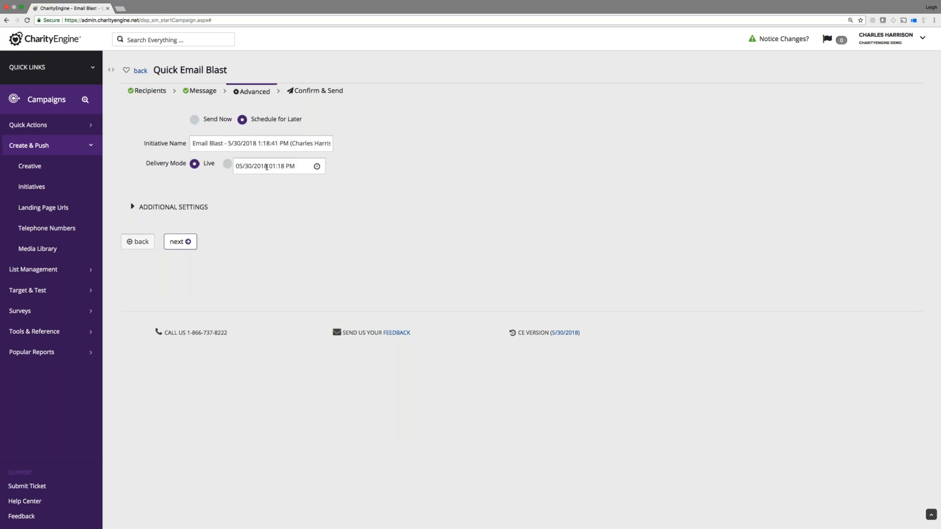
click(197, 121)
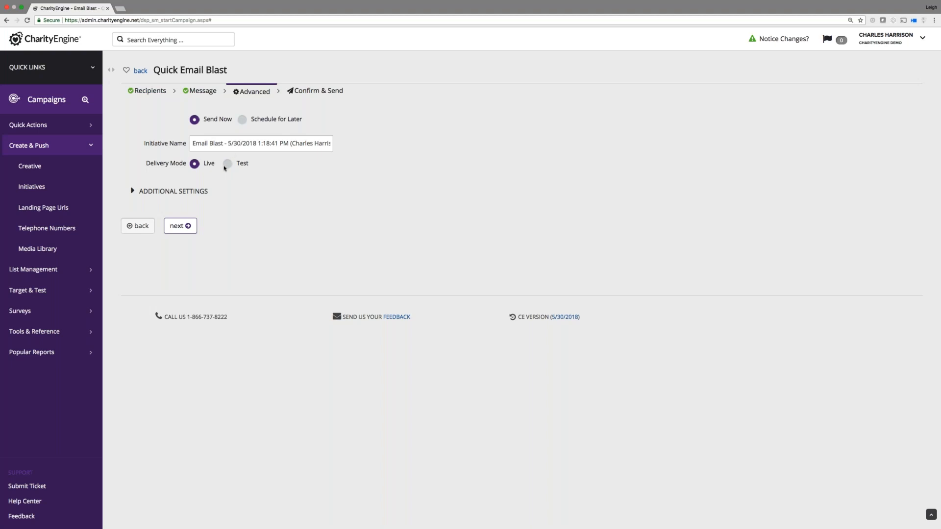
Keep service CharityEngine US, set campaign to Donate Your Birthday, and continue to Confirm & Send.
click(132, 191)
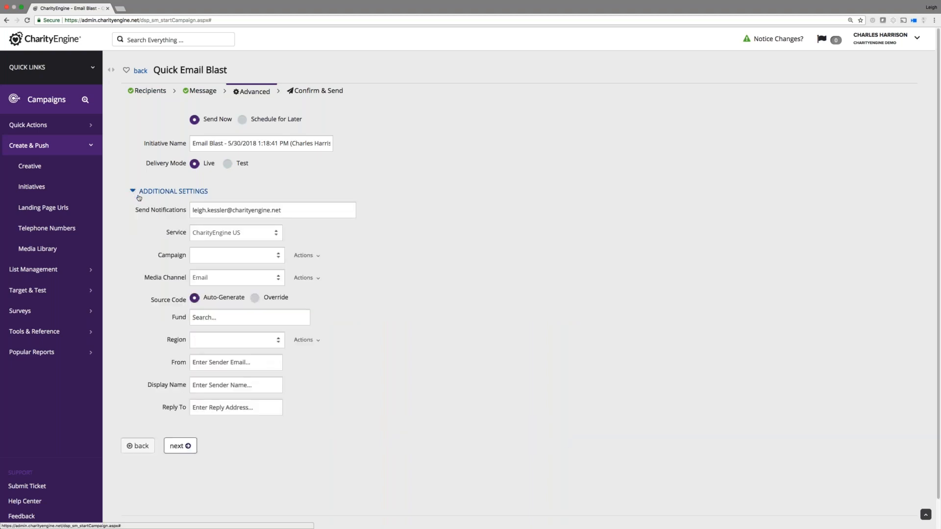
click(251, 236)
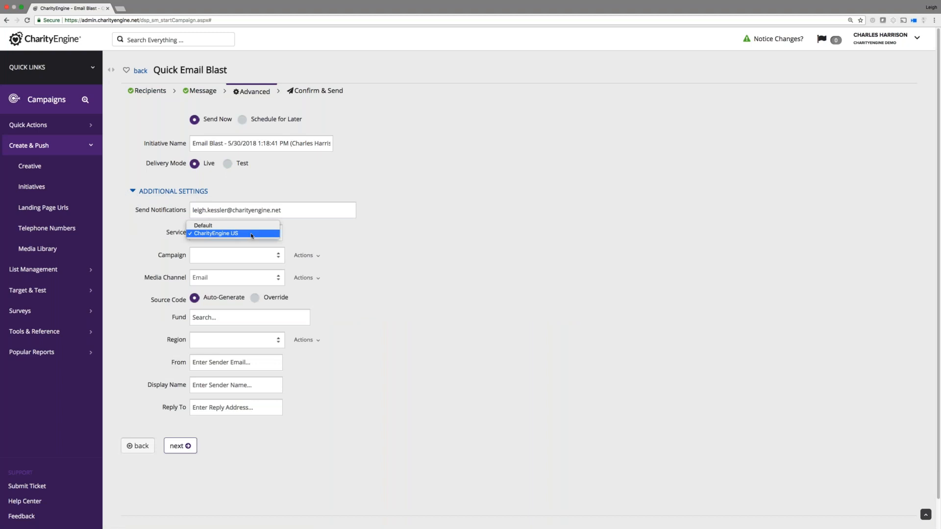
click(214, 235)
click(245, 258)
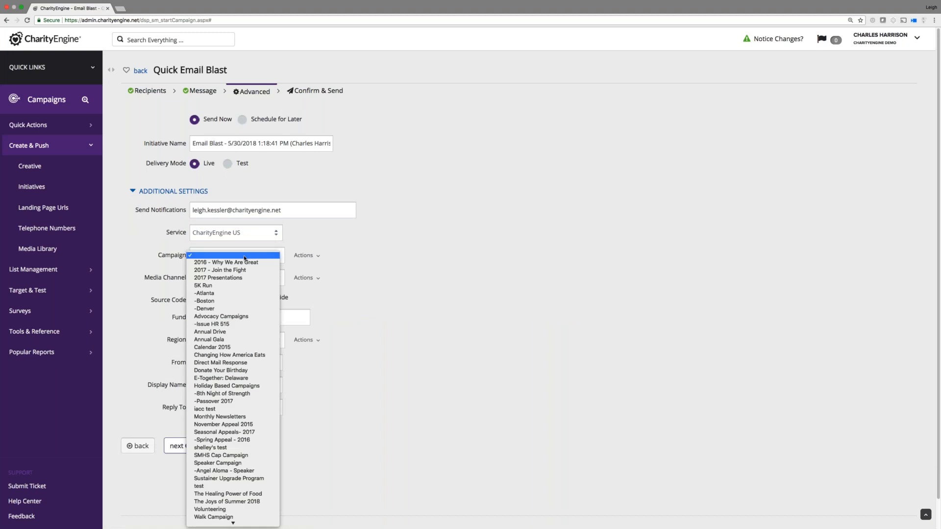
click(226, 371)
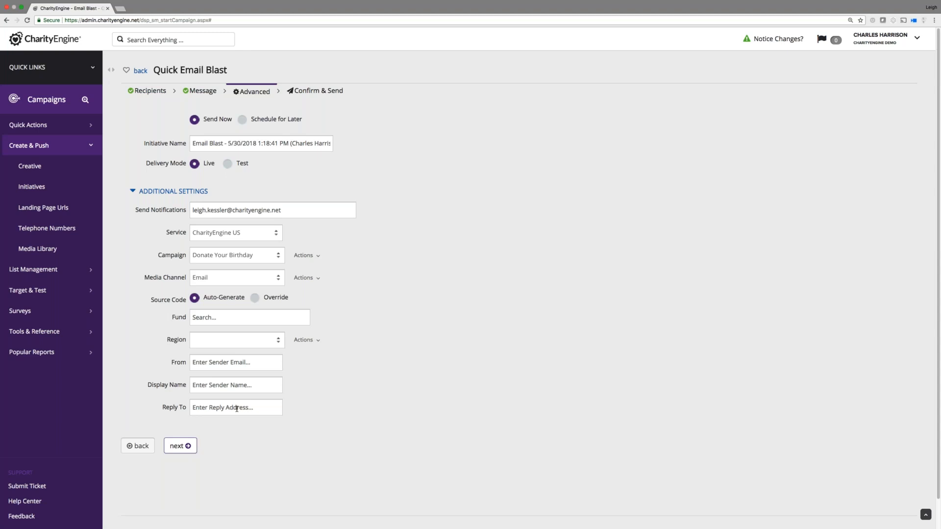
click(179, 446)
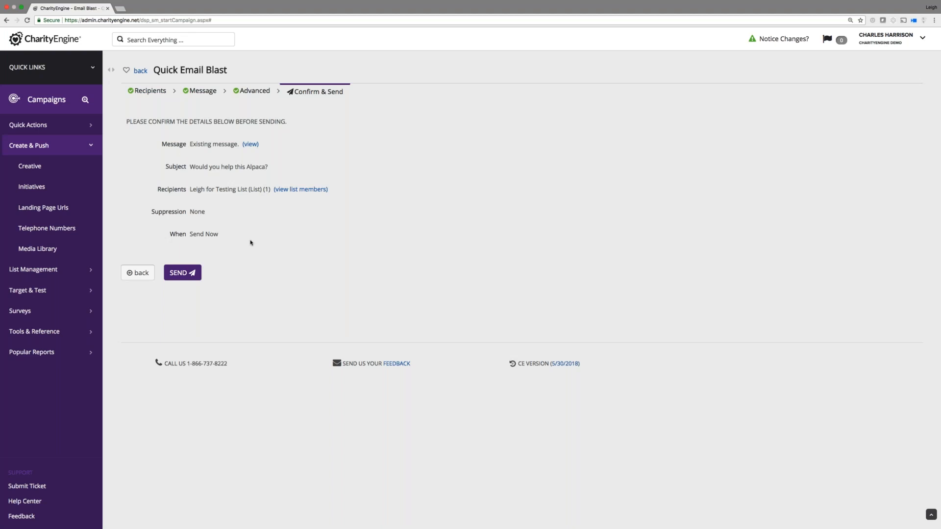
Go to the Contacts search page through the Quick Links Search tab.
click(92, 68)
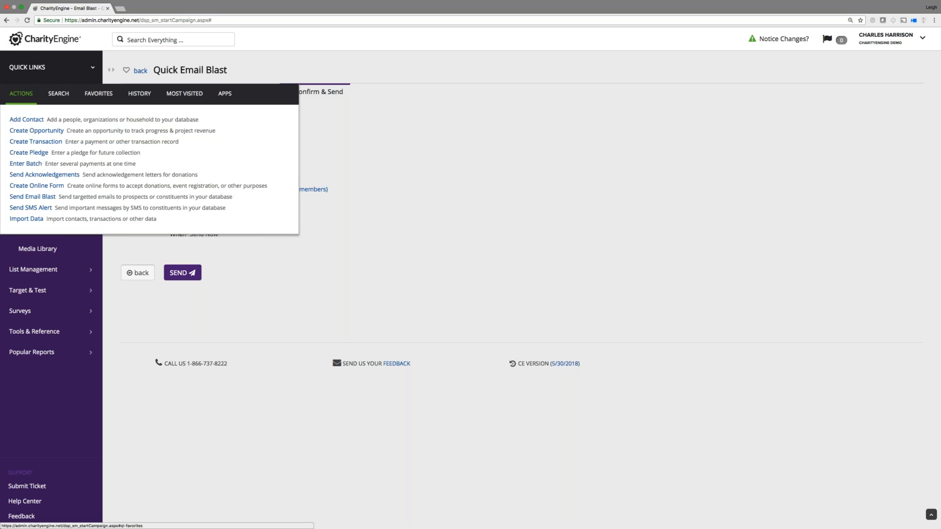
click(61, 96)
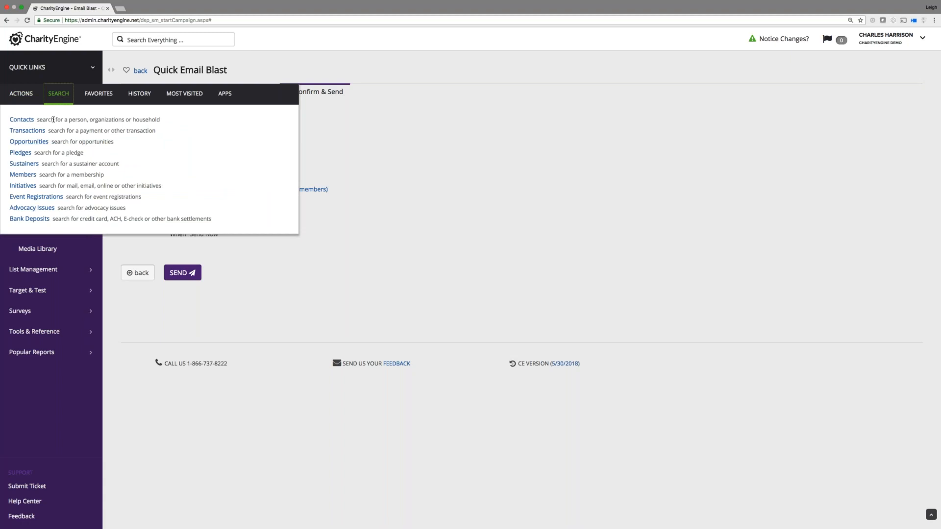
click(20, 99)
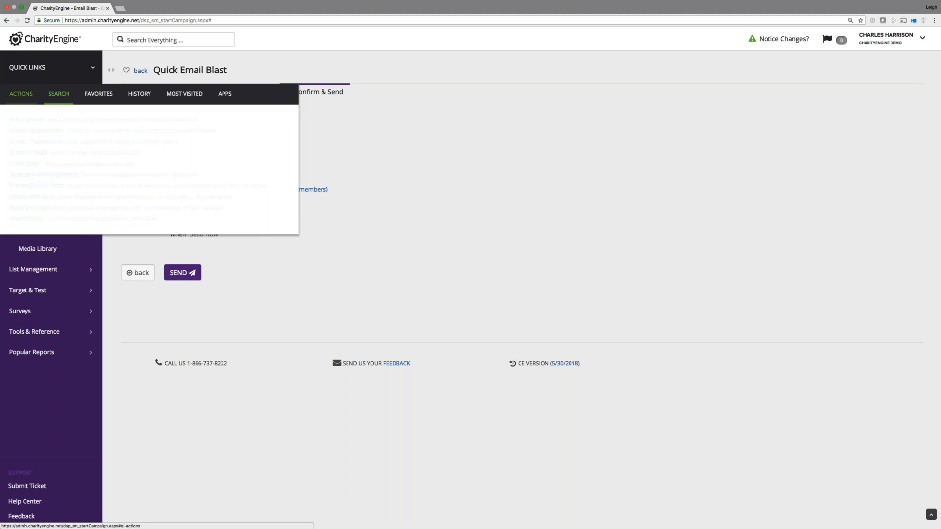
click(66, 95)
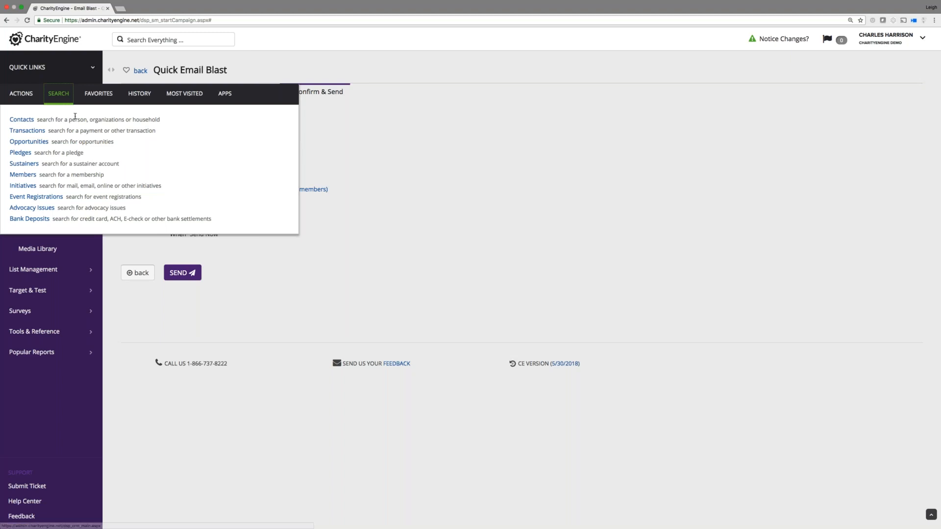
click(22, 121)
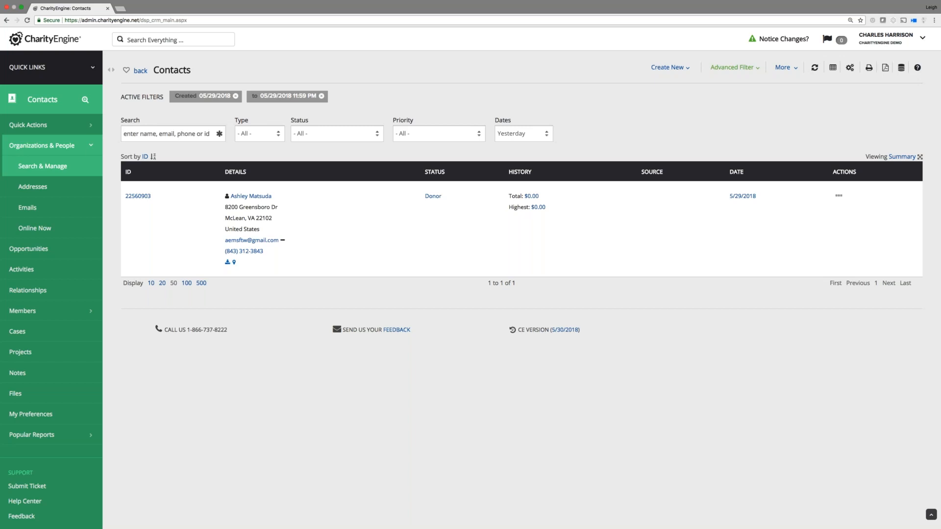
Change the Contacts Dates filter from Yesterday to Year to Date (01/01/2018–05/30/2018).
click(503, 132)
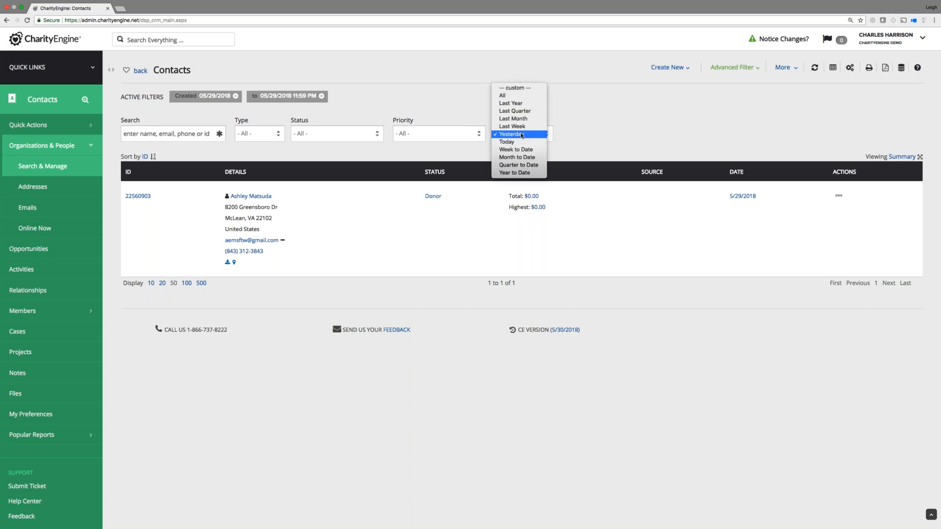
click(527, 173)
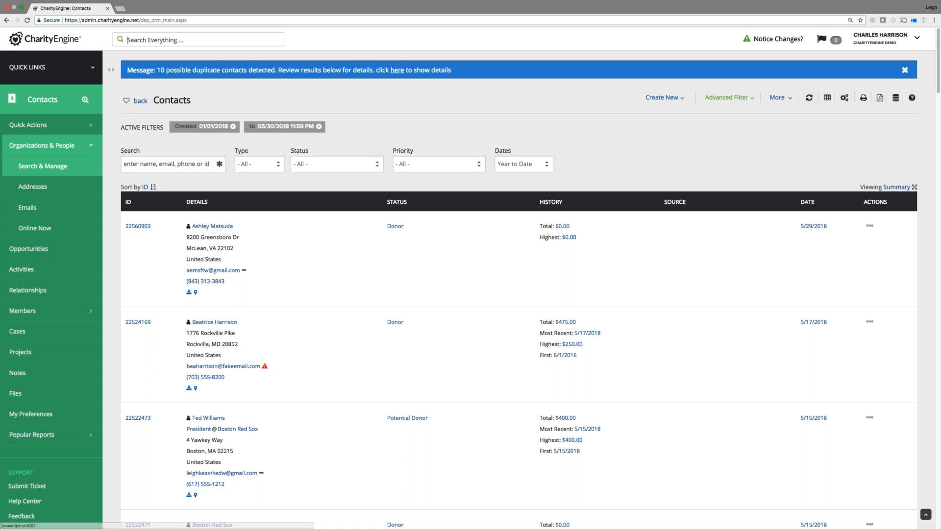
scroll(313, 326, down, 3)
scroll(312, 325, up, 3)
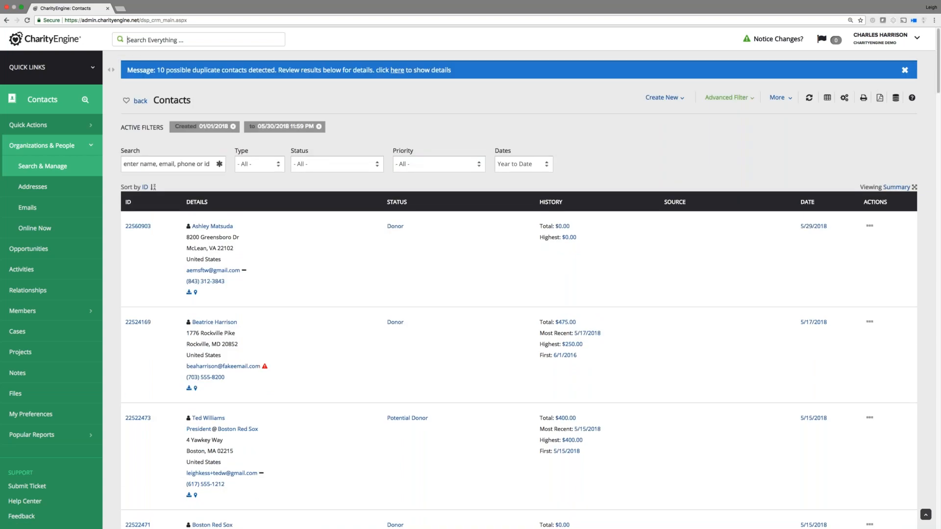
Filter the list to possible duplicates and open the flagged contact's potential matches.
click(397, 71)
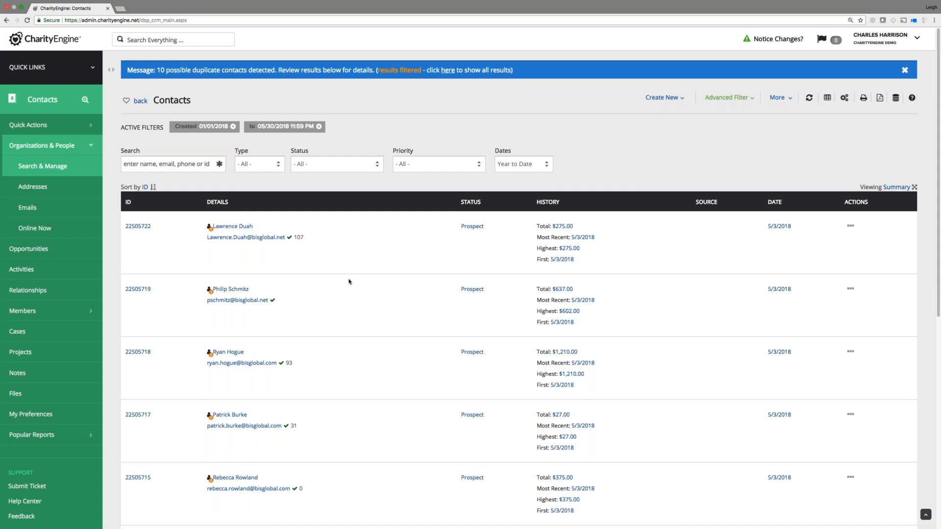
scroll(331, 348, down, 1)
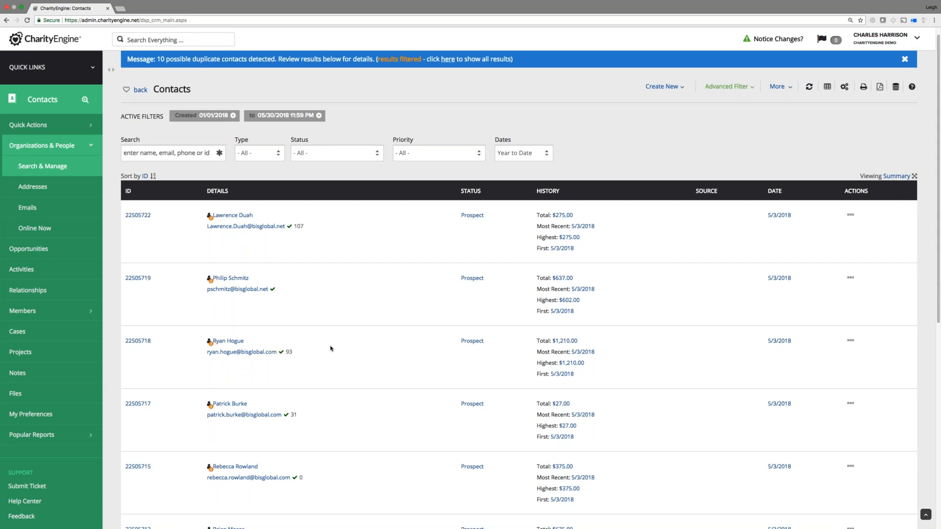
scroll(331, 349, down, 3)
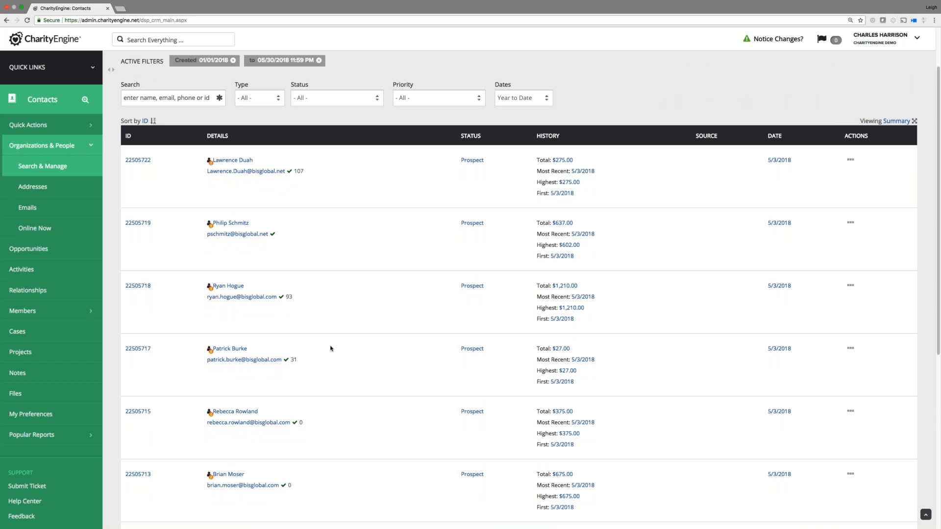
scroll(330, 348, down, 5)
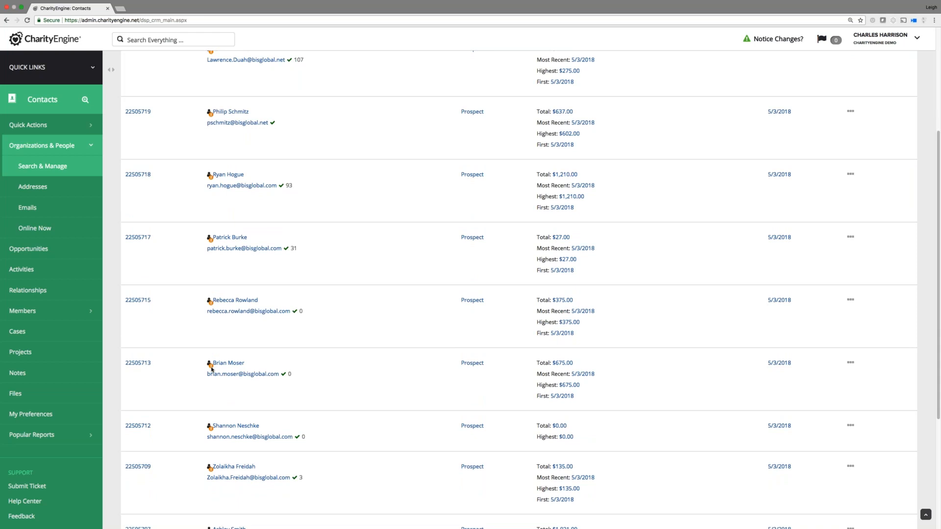
mouse_move(212, 368)
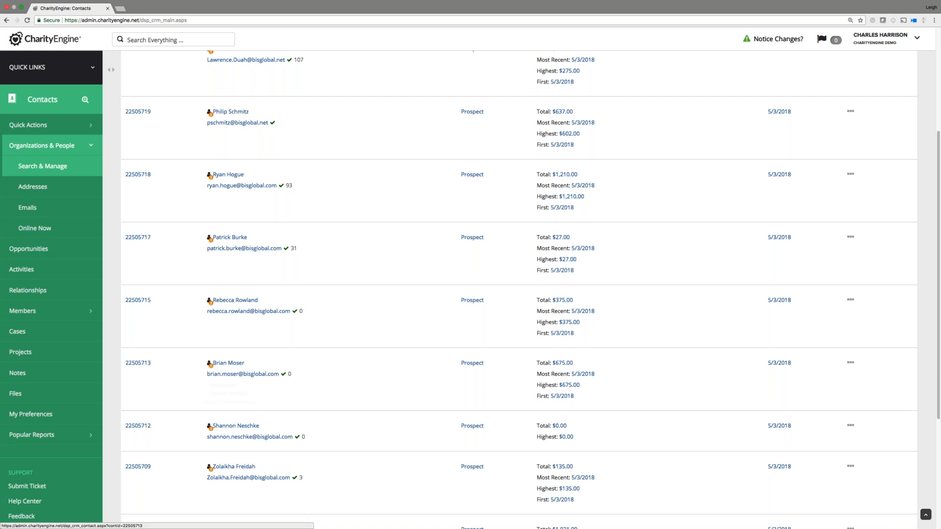
click(210, 366)
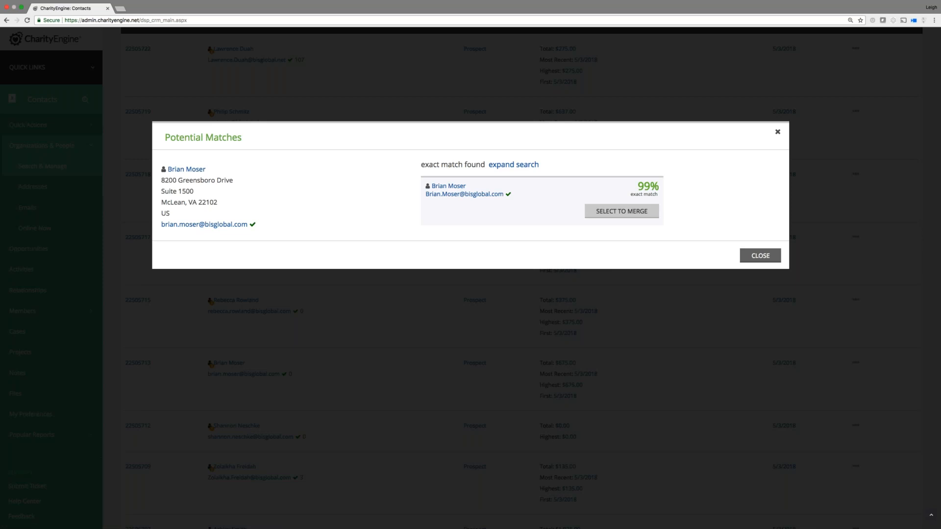
Select the 99% exact match for merging, then close Potential Matches without merging.
click(629, 212)
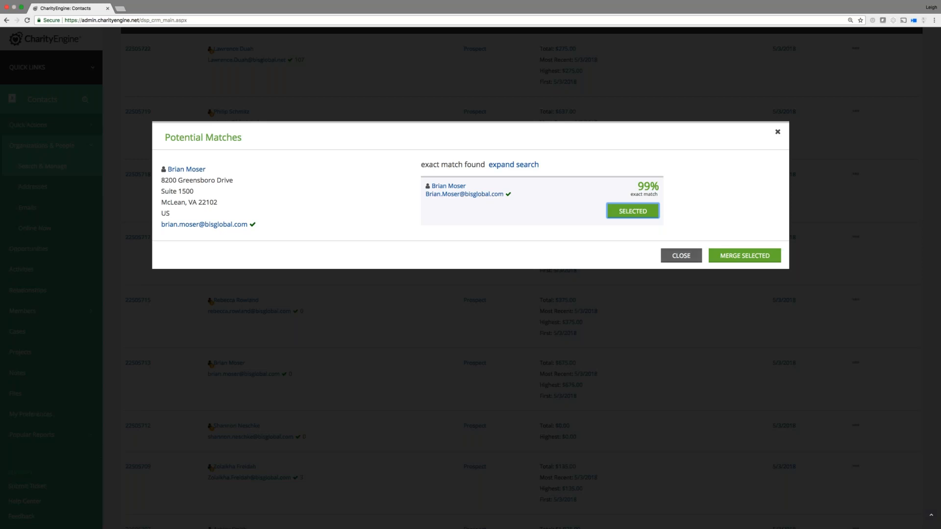
click(688, 256)
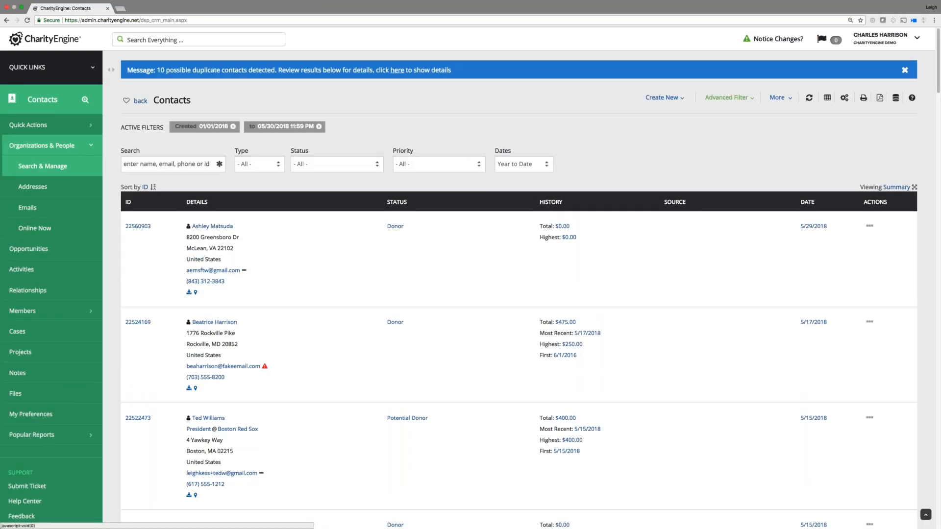
Re-filter to possible duplicates, check the row action menus, and open the duplicate contact's record.
click(397, 70)
scroll(336, 340, down, 5)
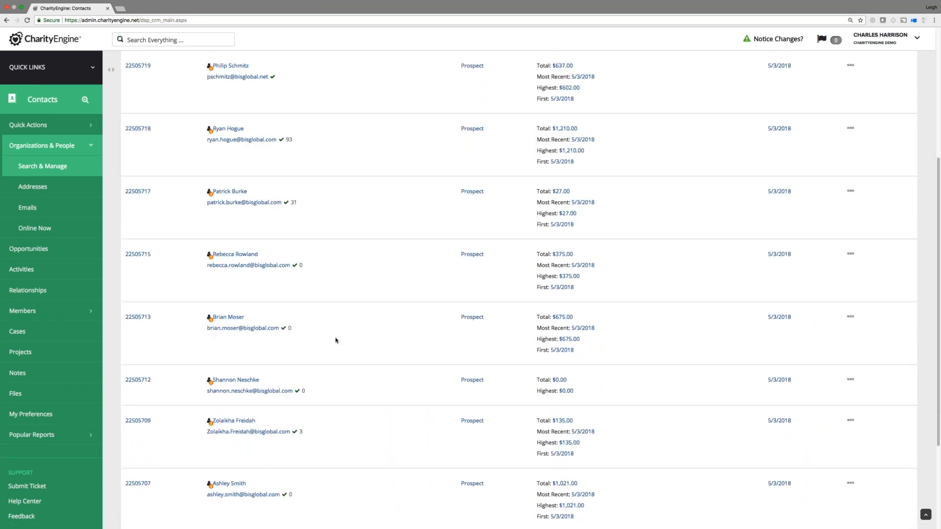
click(851, 317)
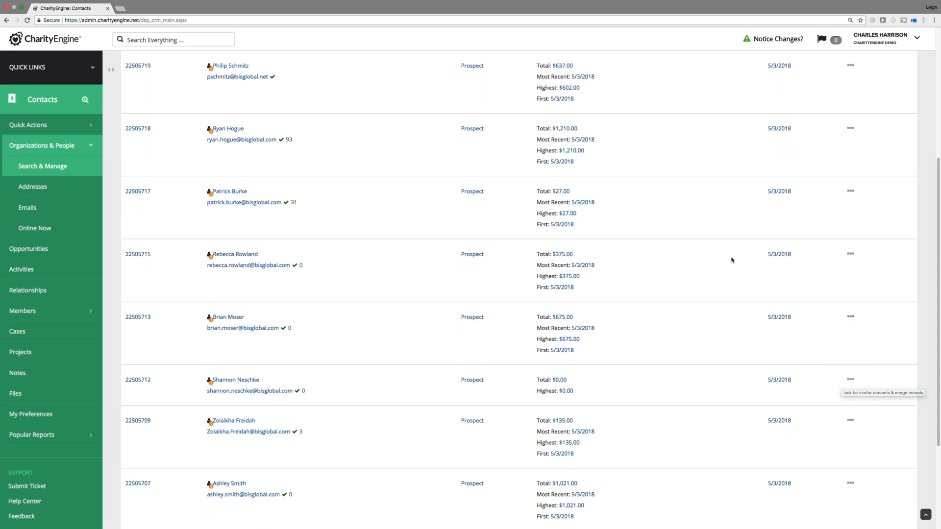
click(850, 68)
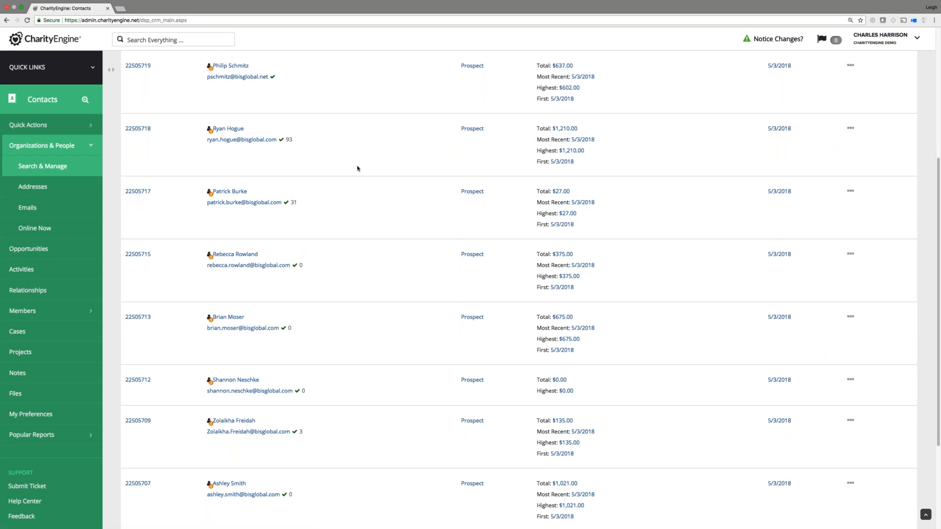
click(851, 317)
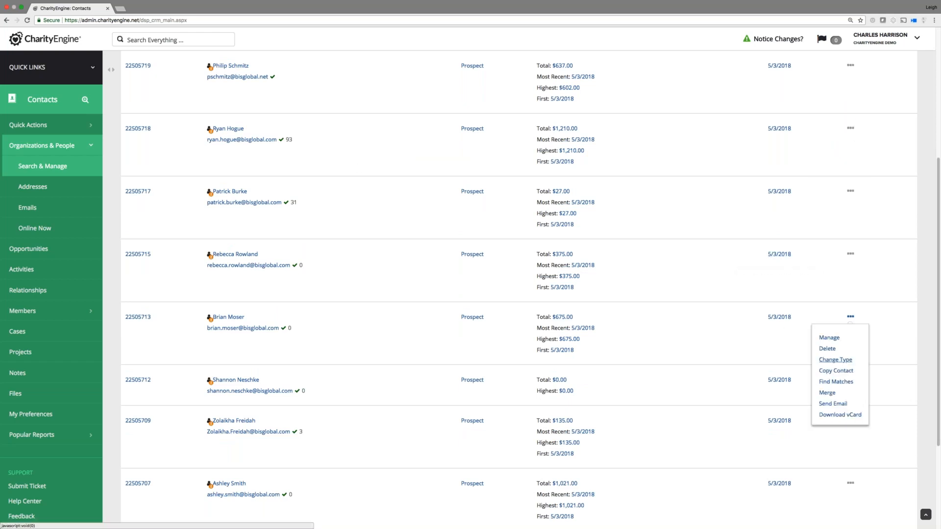
click(836, 383)
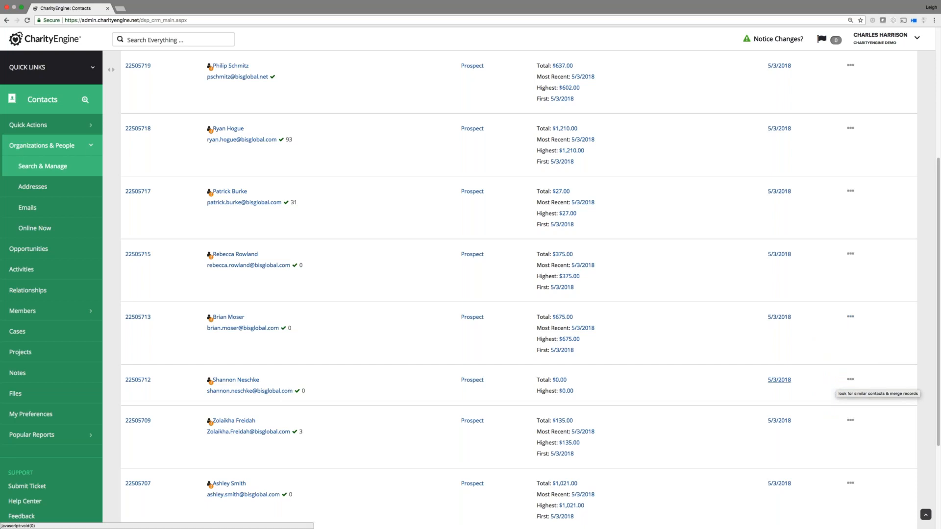
click(226, 318)
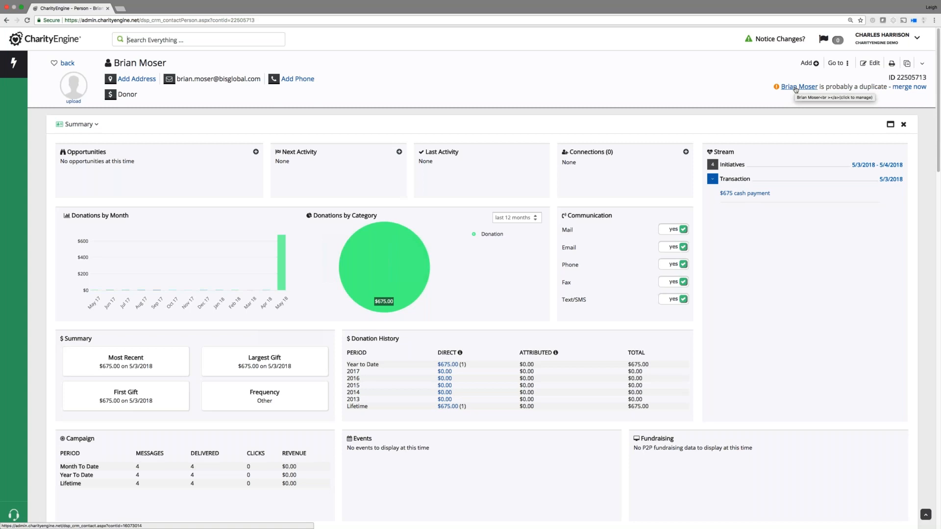
View the contact's probable duplicate, close it unmerged, and go to Quick Links > Search > Contacts.
click(908, 87)
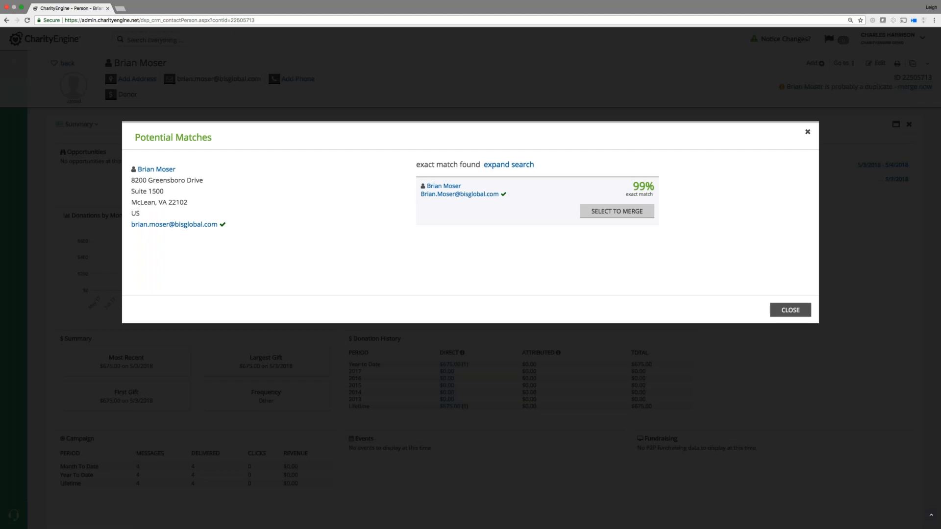
click(790, 310)
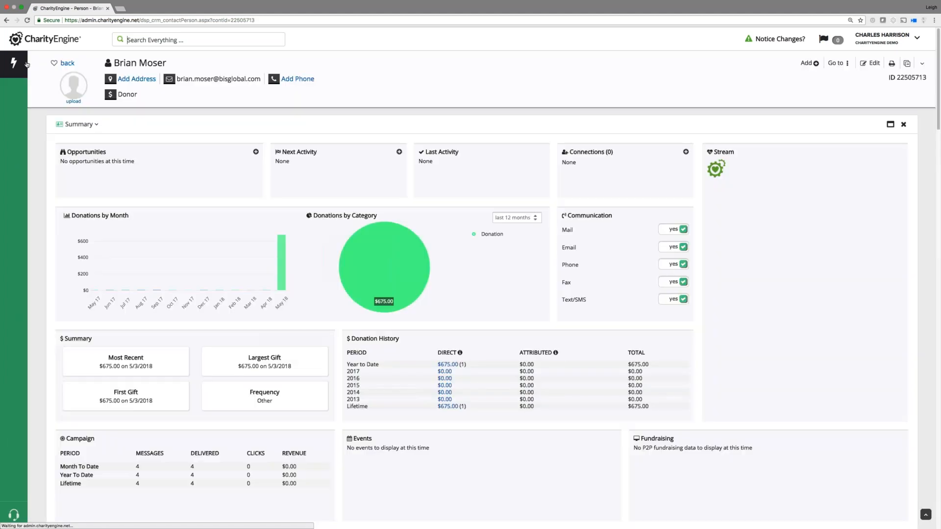
click(14, 64)
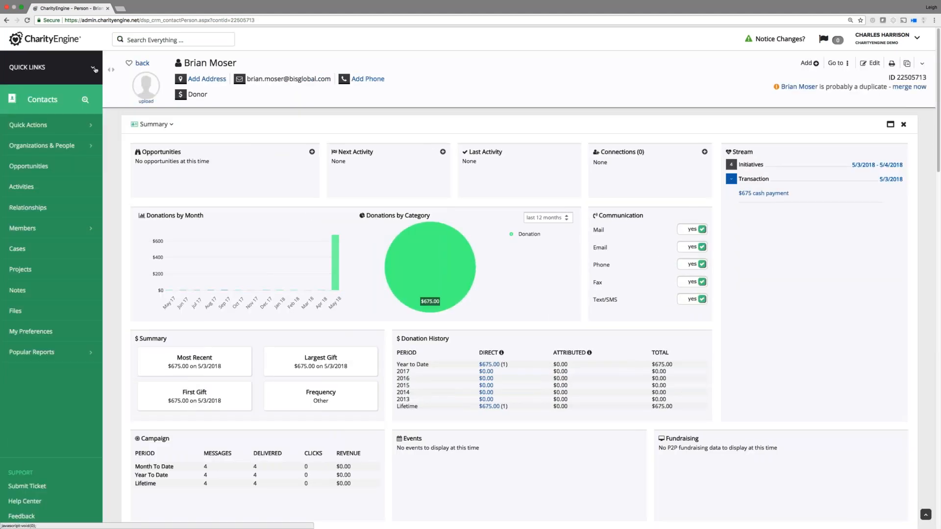
click(95, 70)
click(58, 93)
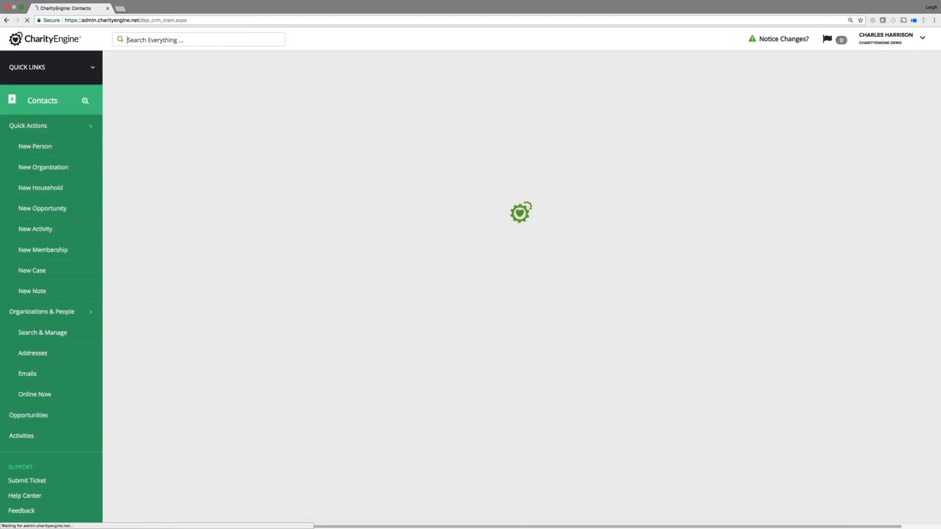
click(145, 133)
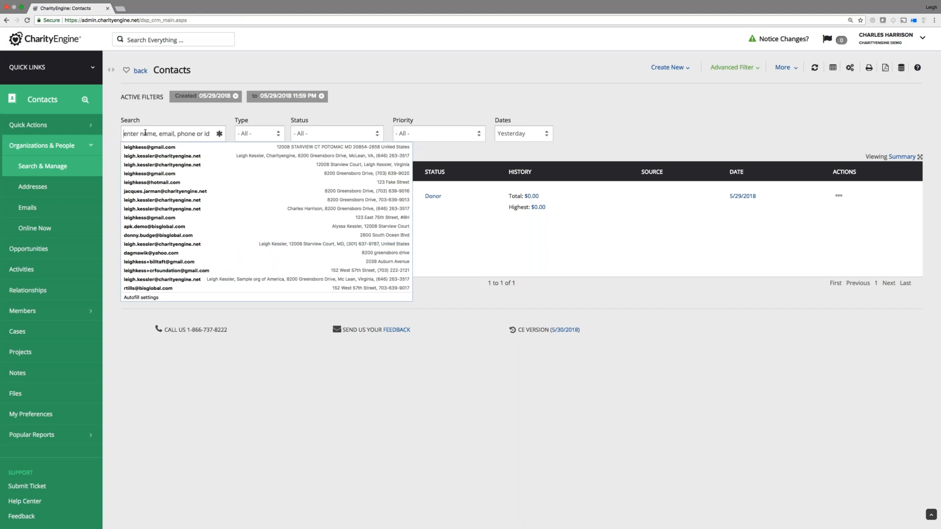
click(168, 139)
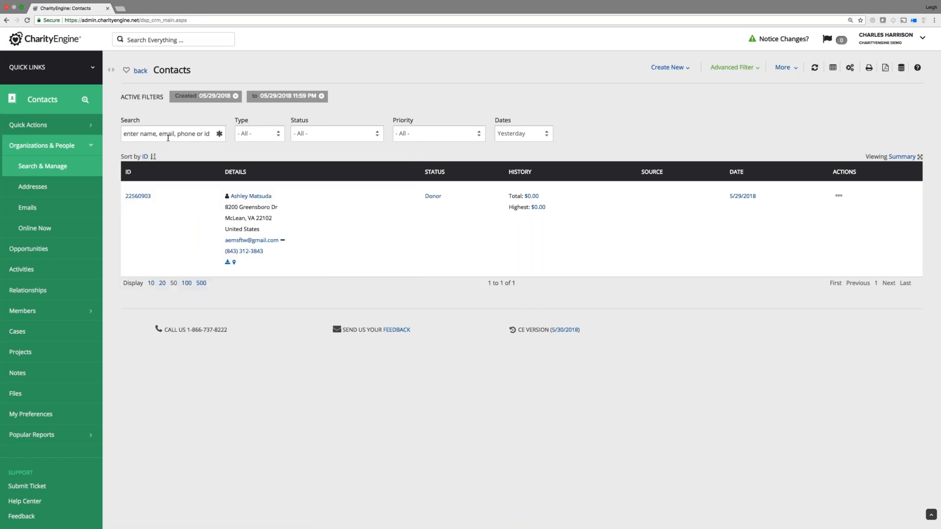
click(168, 138)
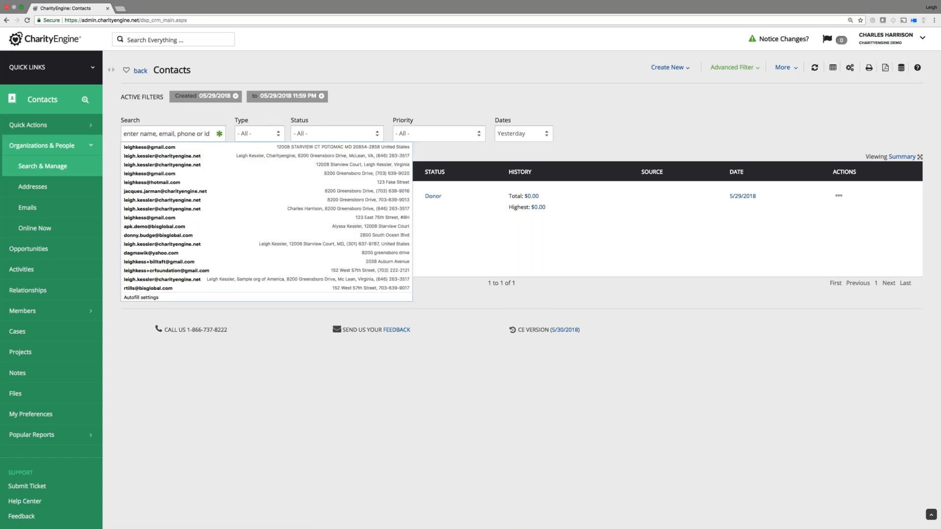
click(173, 133)
click(173, 134)
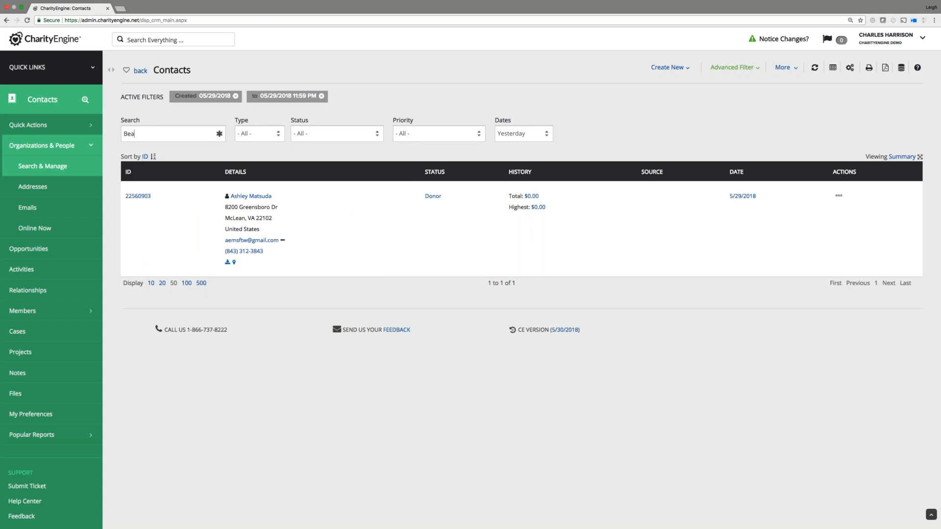
key(Return)
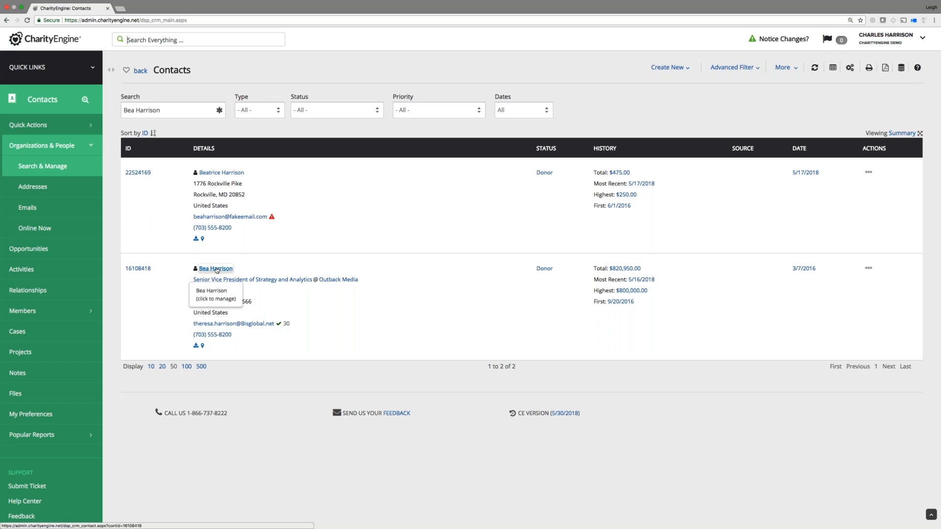
click(216, 269)
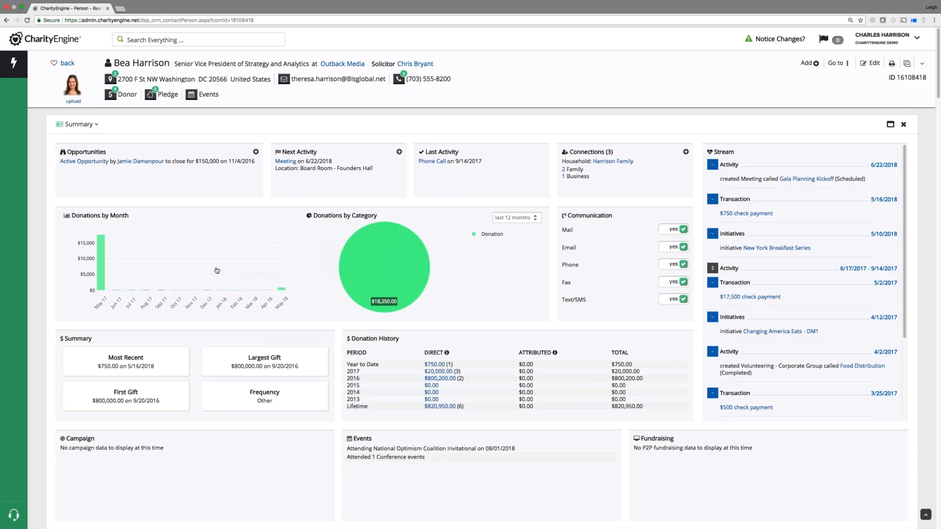
click(839, 41)
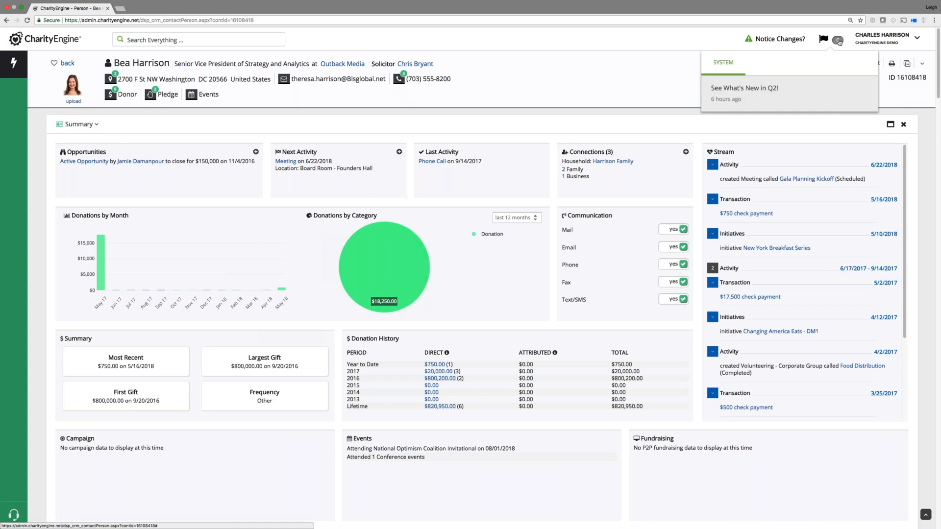
click(824, 39)
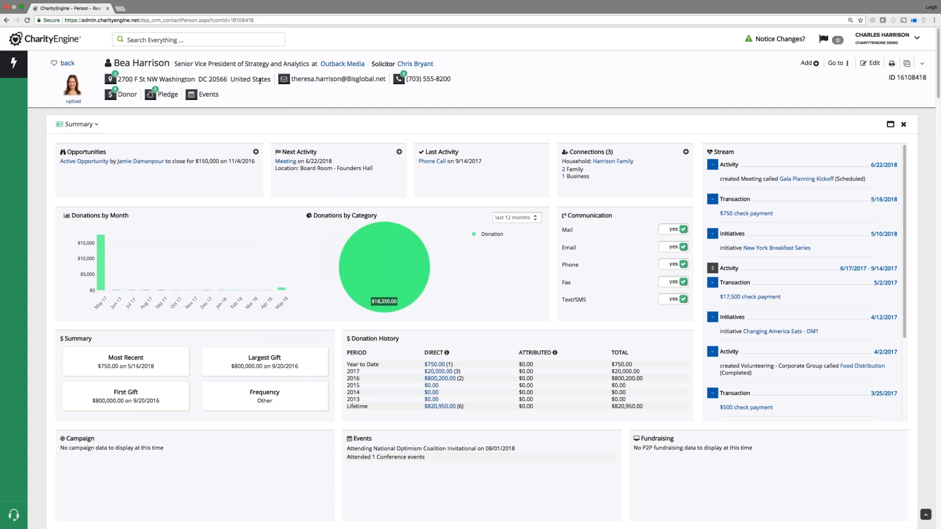
click(837, 62)
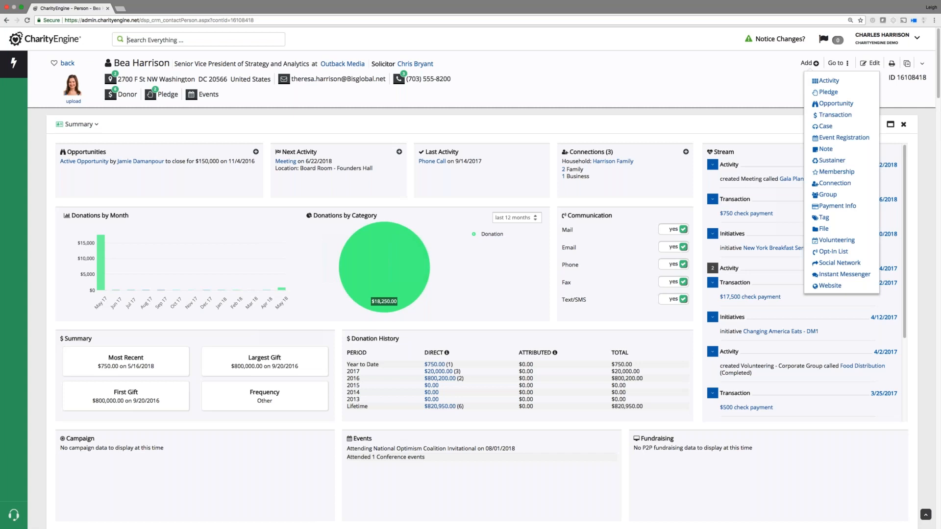
click(837, 64)
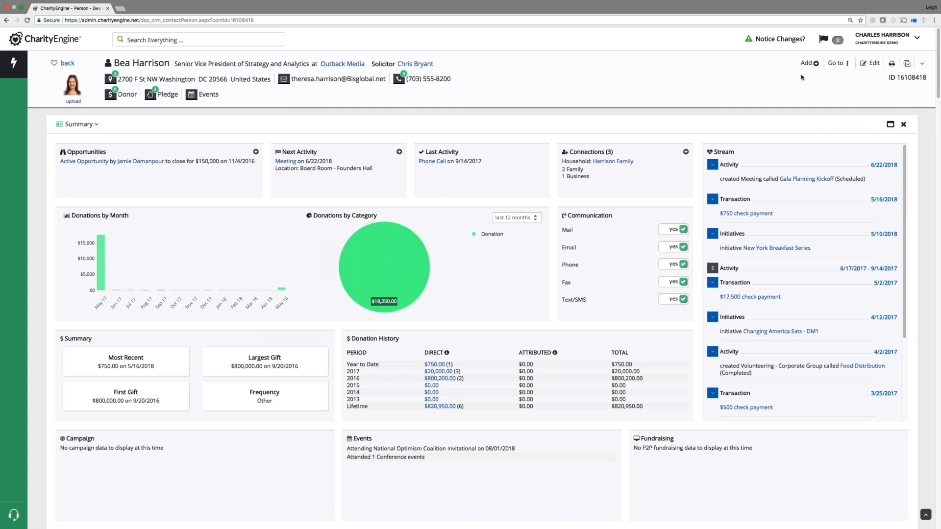
click(808, 63)
mouse_move(836, 63)
click(838, 40)
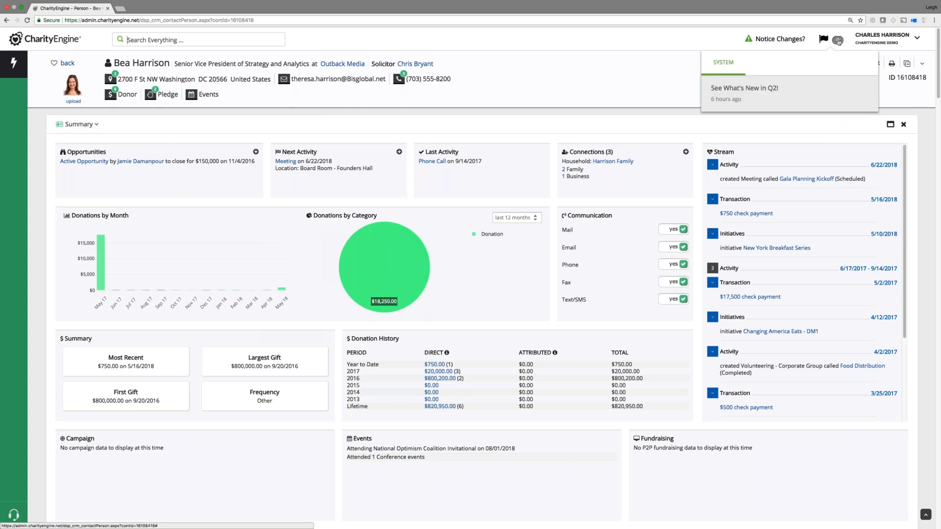
click(778, 44)
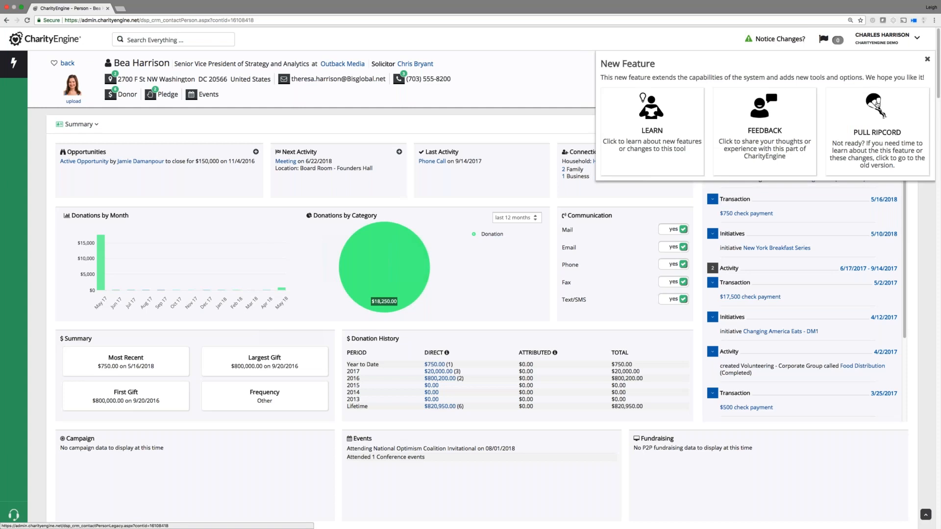
click(877, 150)
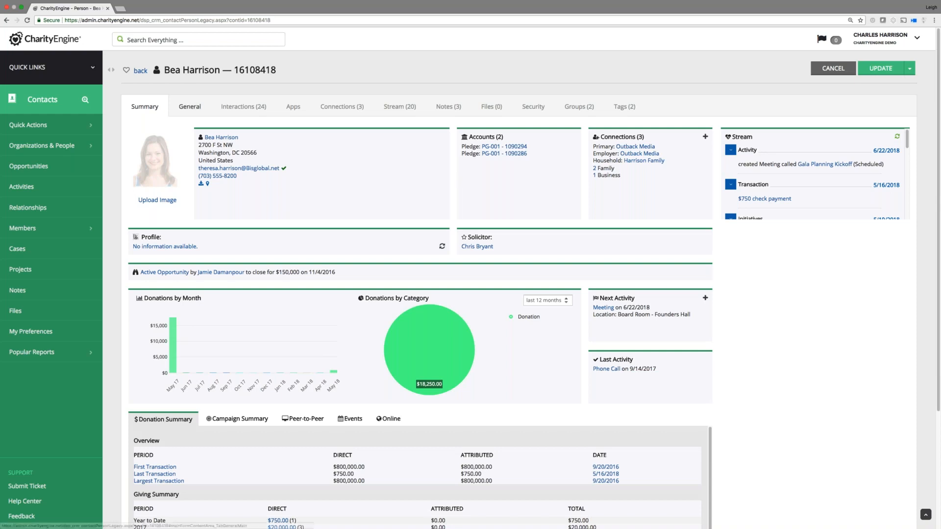
click(192, 106)
click(237, 108)
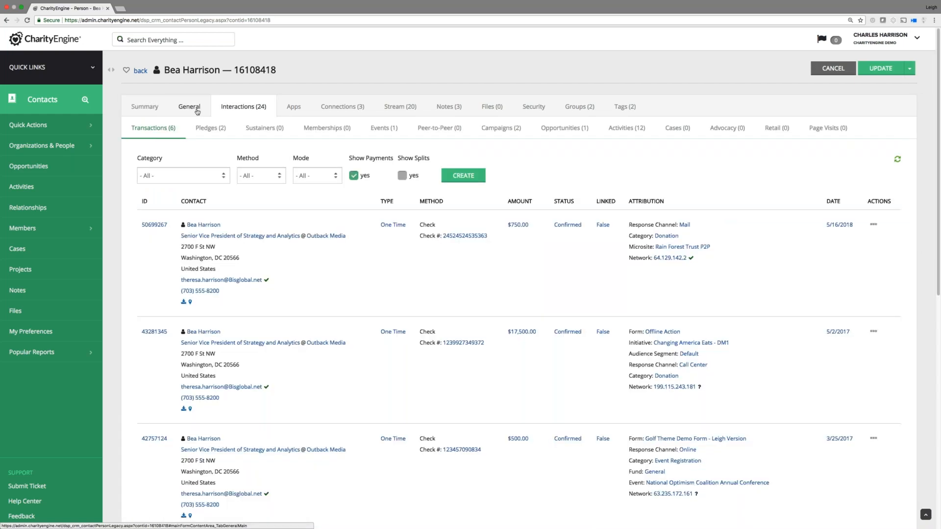
click(195, 109)
click(186, 129)
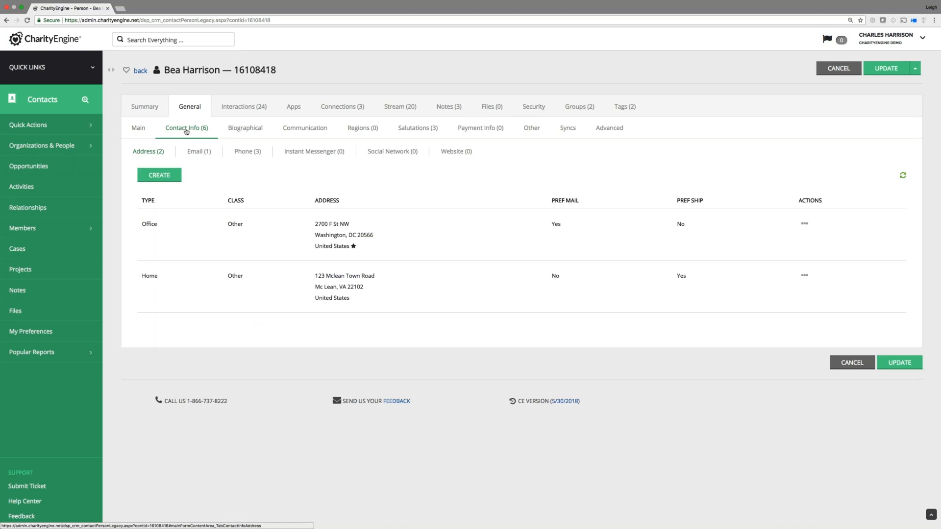
click(199, 151)
click(248, 151)
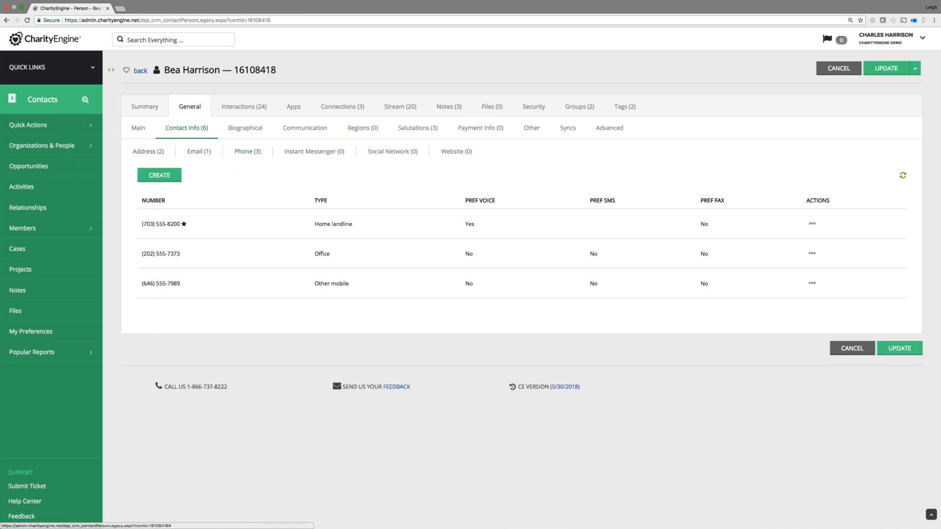
click(142, 71)
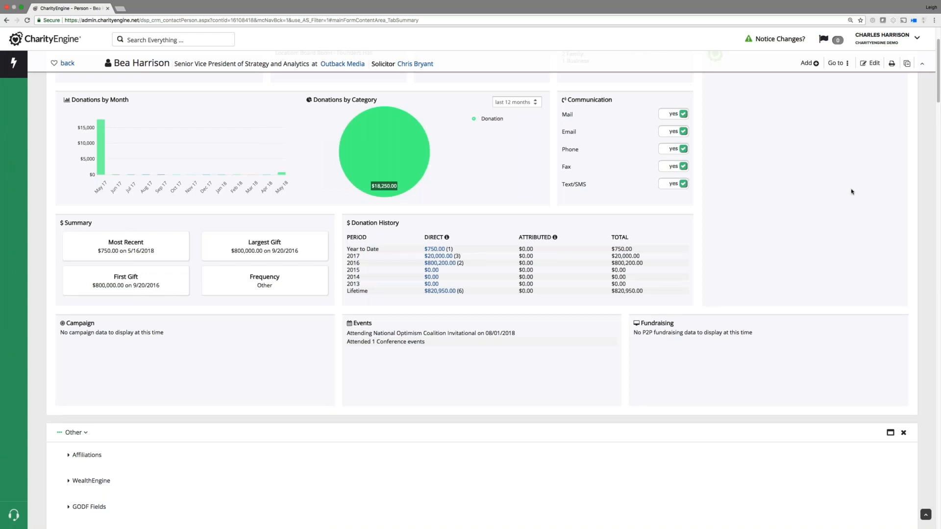
scroll(928, 191, up, 3)
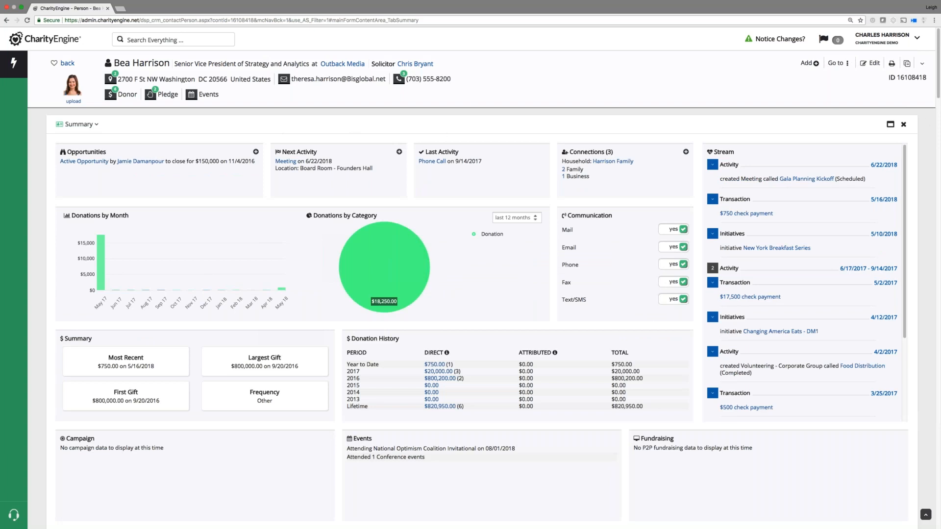
drag(937, 95, 939, 252)
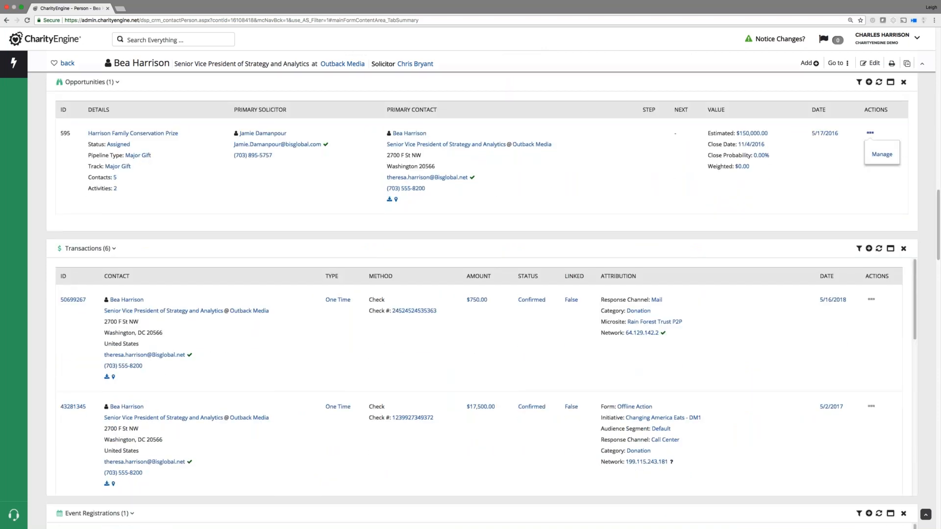
click(838, 63)
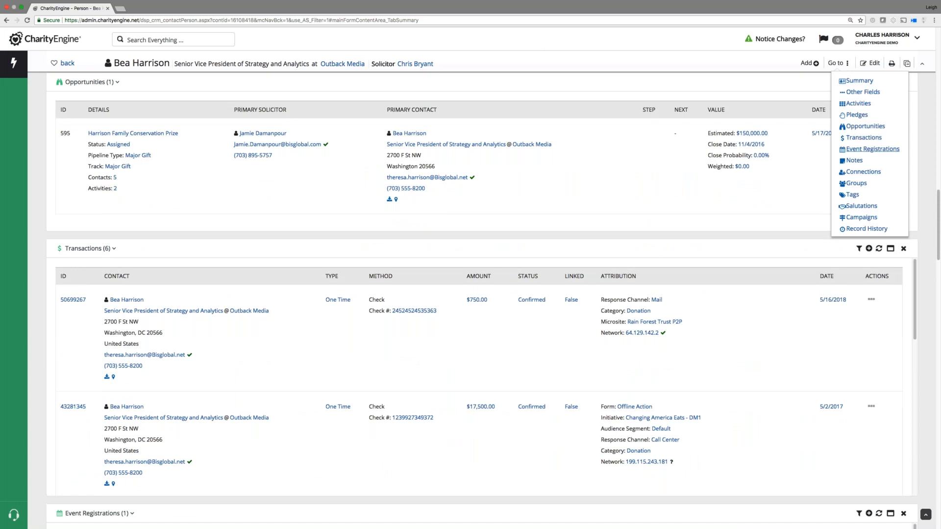
click(866, 171)
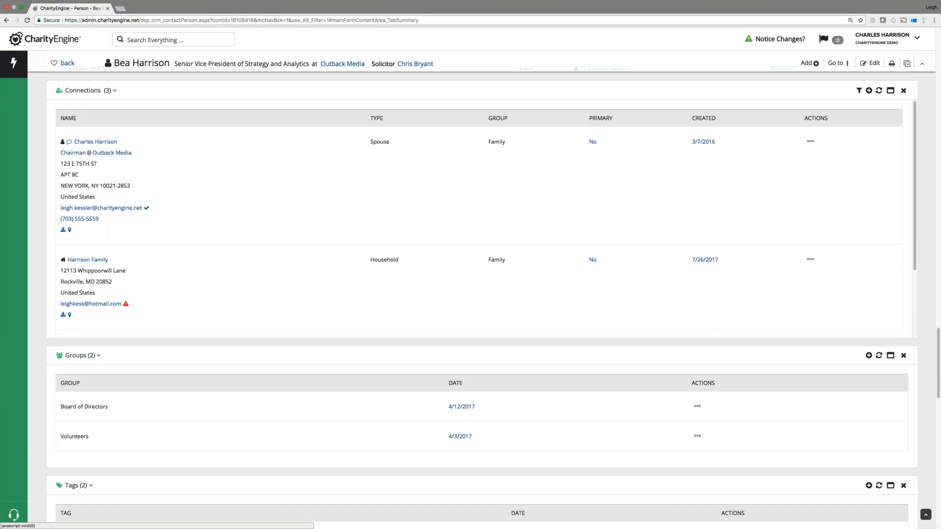
mouse_move(837, 63)
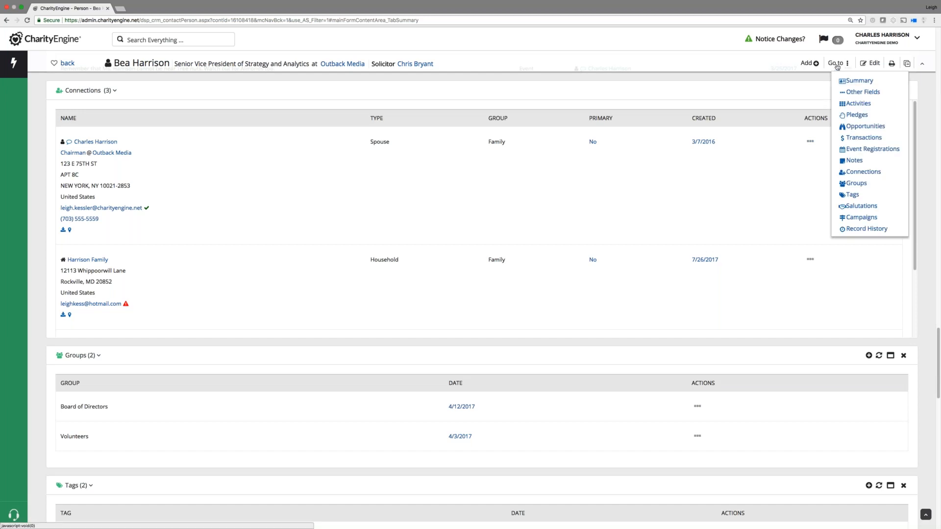
scroll(851, 85, up, 5)
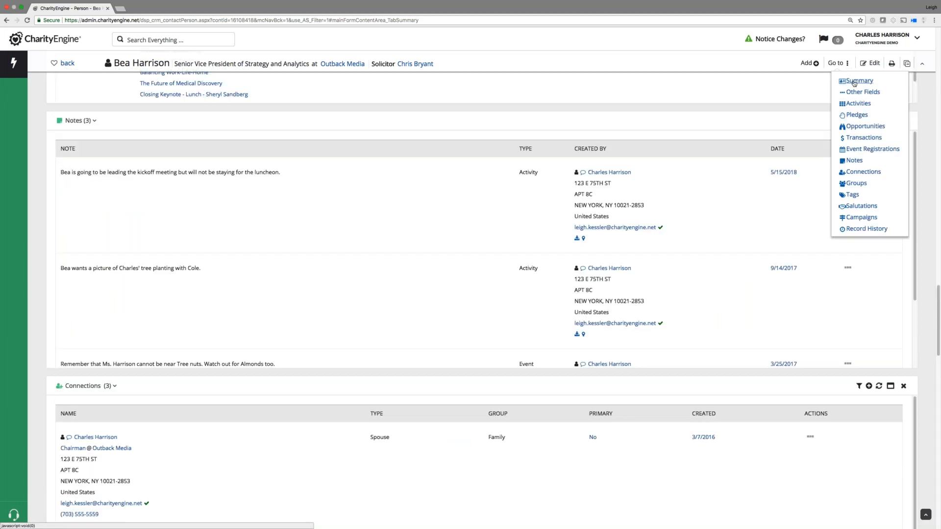
click(858, 81)
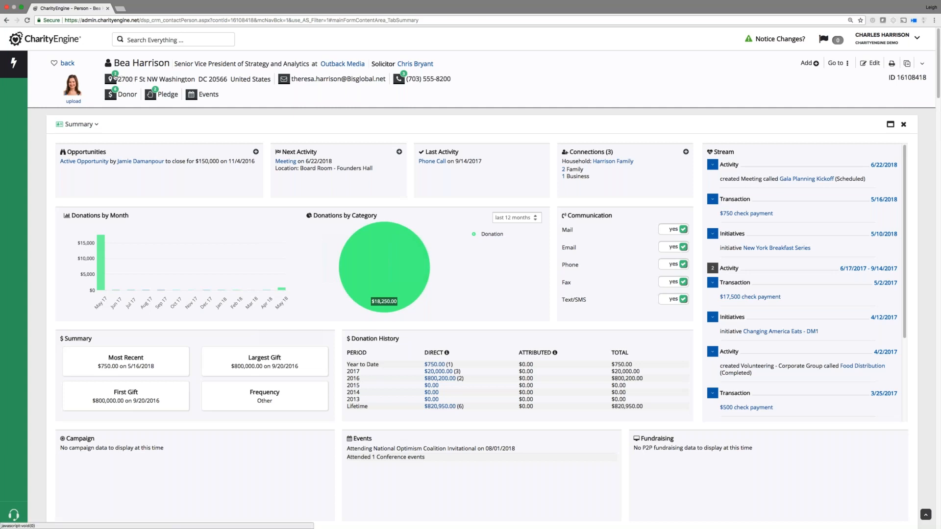
mouse_move(115, 77)
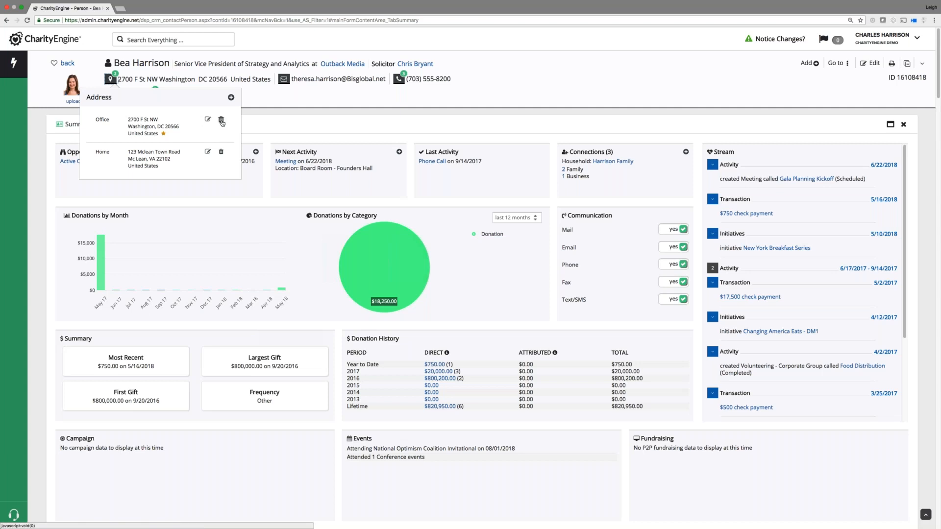
click(231, 98)
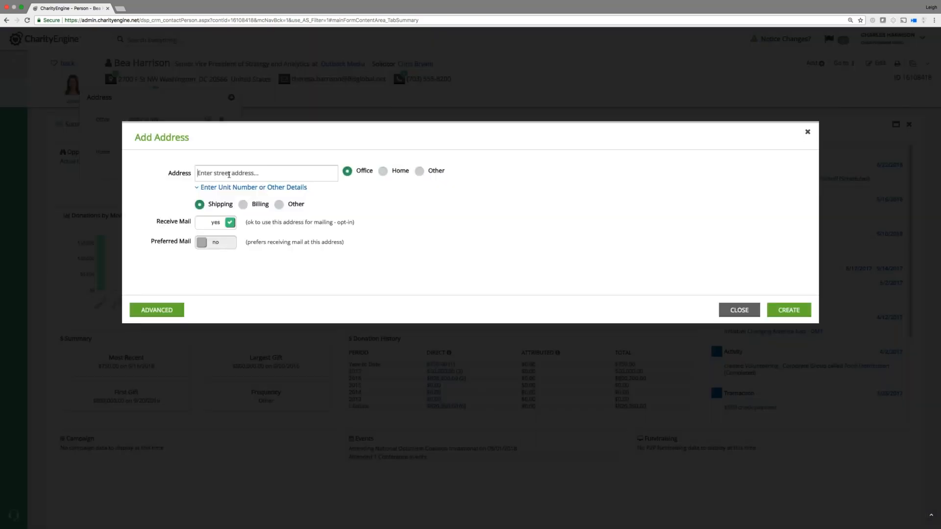
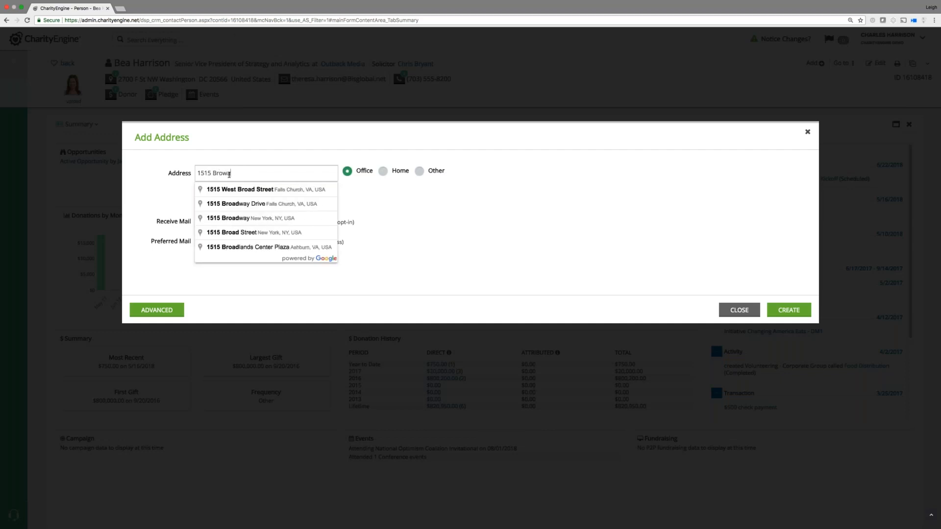
click(231, 204)
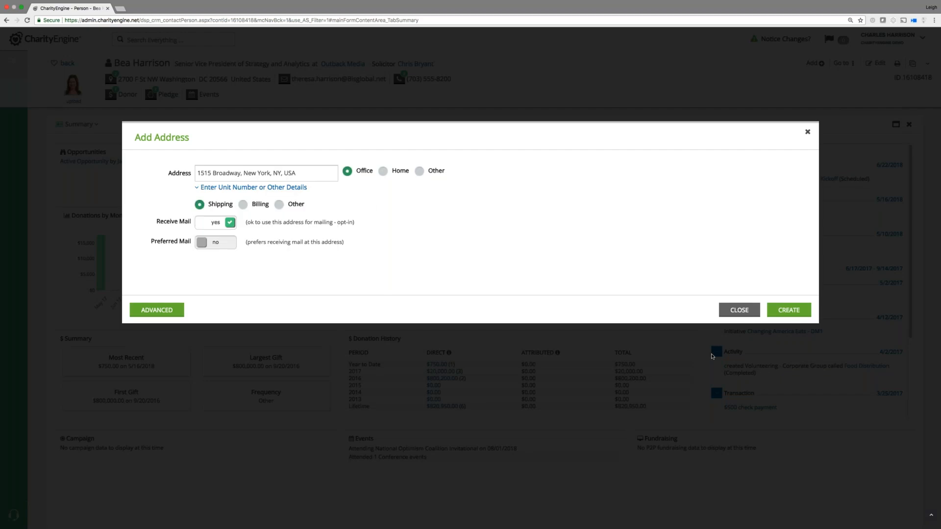
click(734, 313)
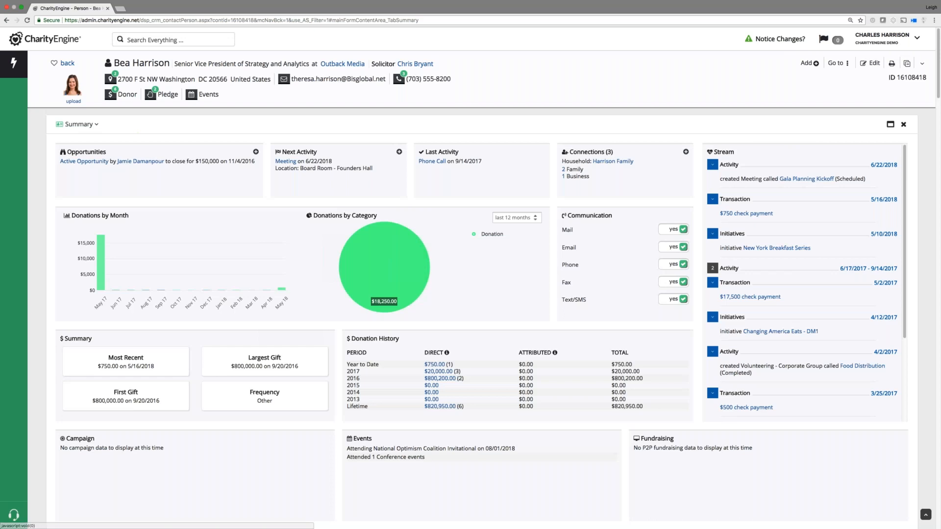
click(399, 78)
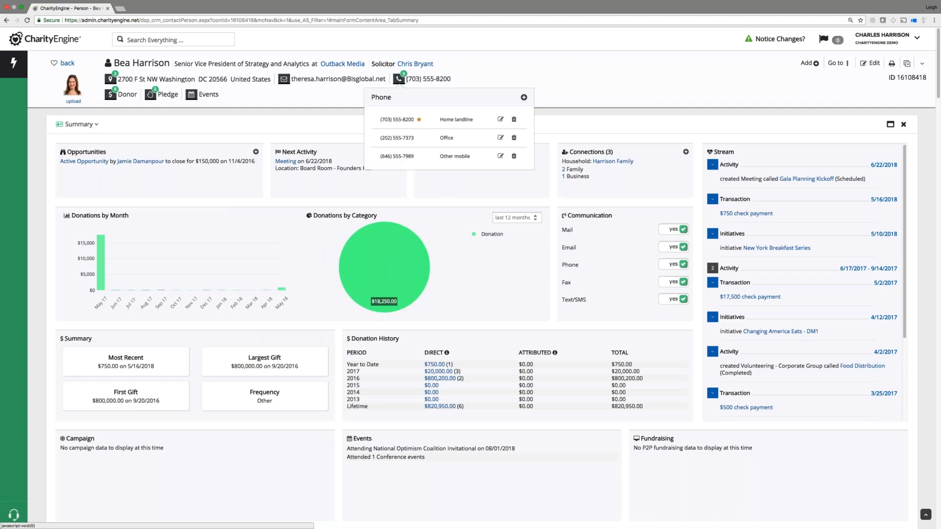
click(497, 78)
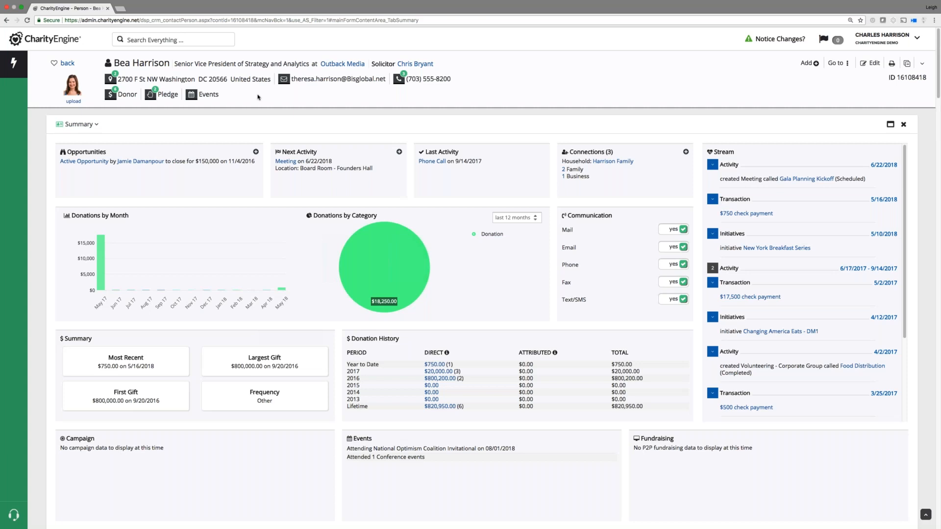
Scroll to the Transactions list, keep Category on All, and hide the transaction filters.
click(835, 64)
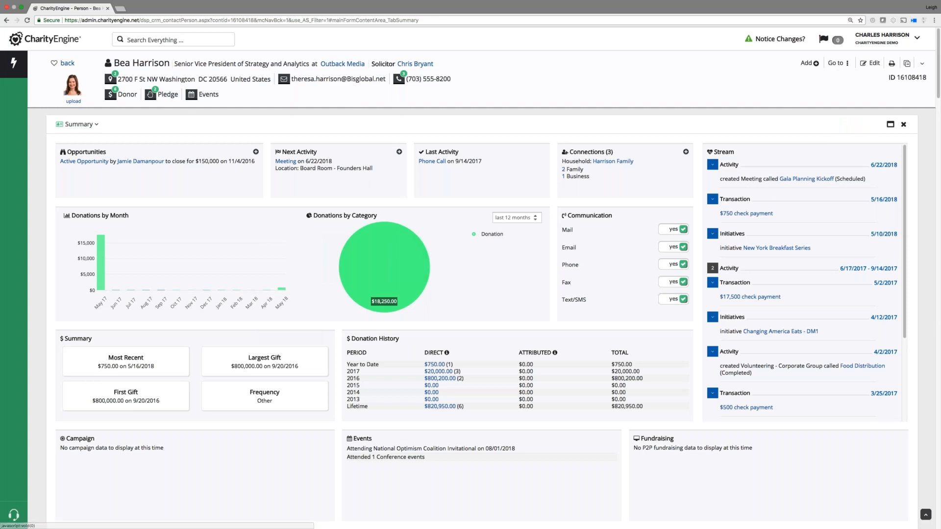
scroll(470, 294, down, 7)
scroll(261, 132, down, 10)
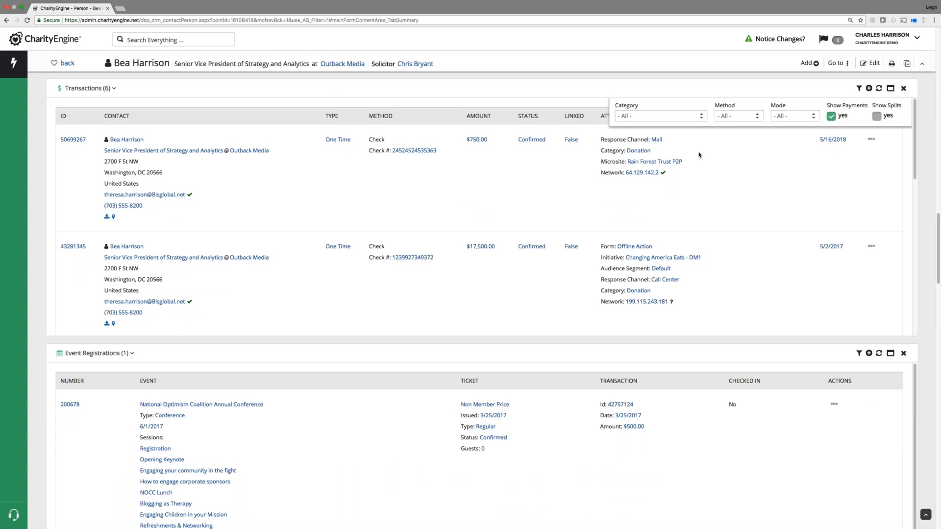
click(673, 120)
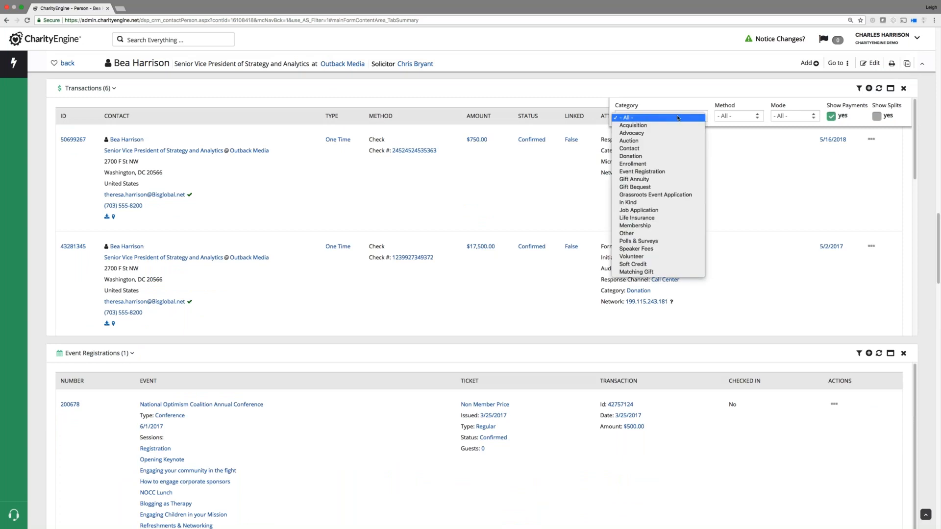
click(687, 118)
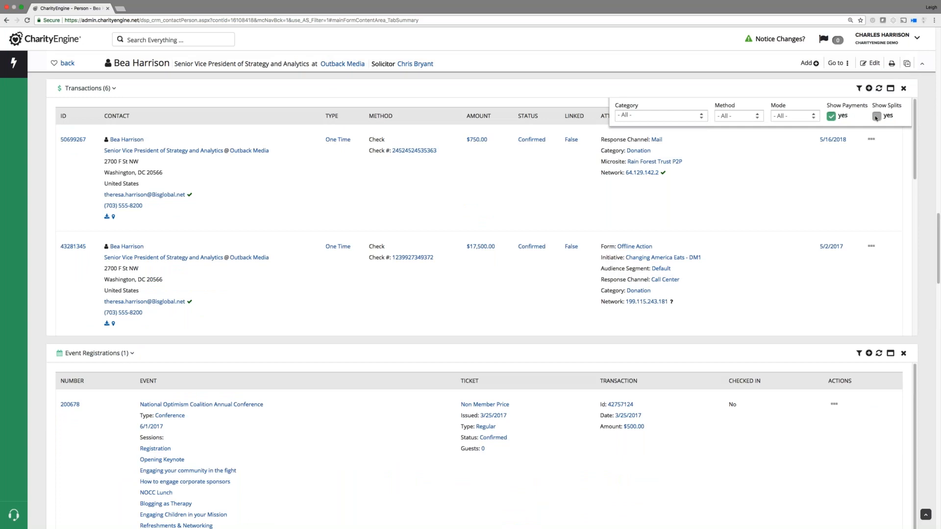
click(858, 89)
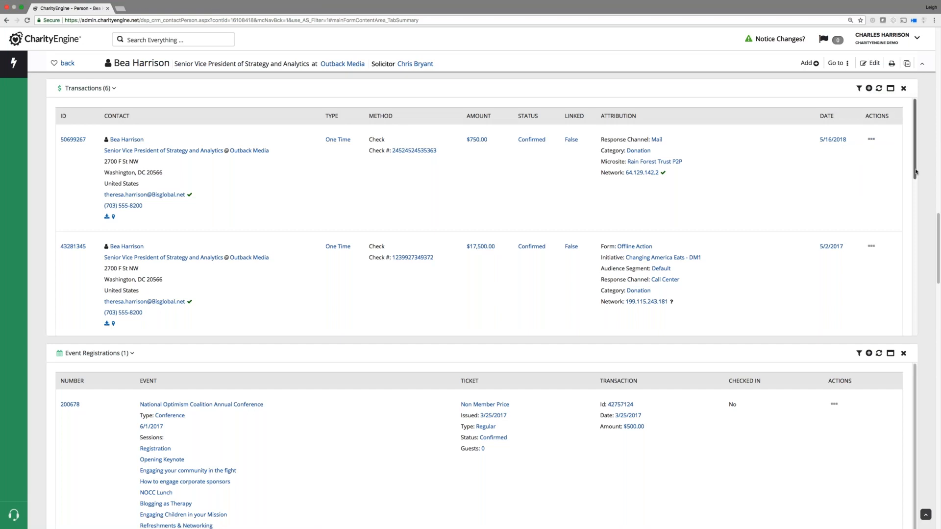
scroll(907, 232, down, 5)
scroll(907, 231, down, 3)
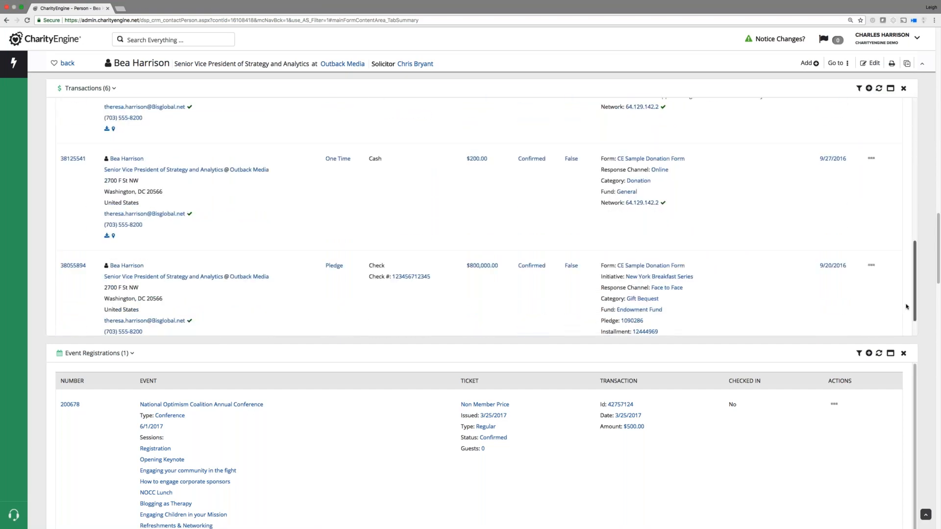
scroll(899, 129, up, 9)
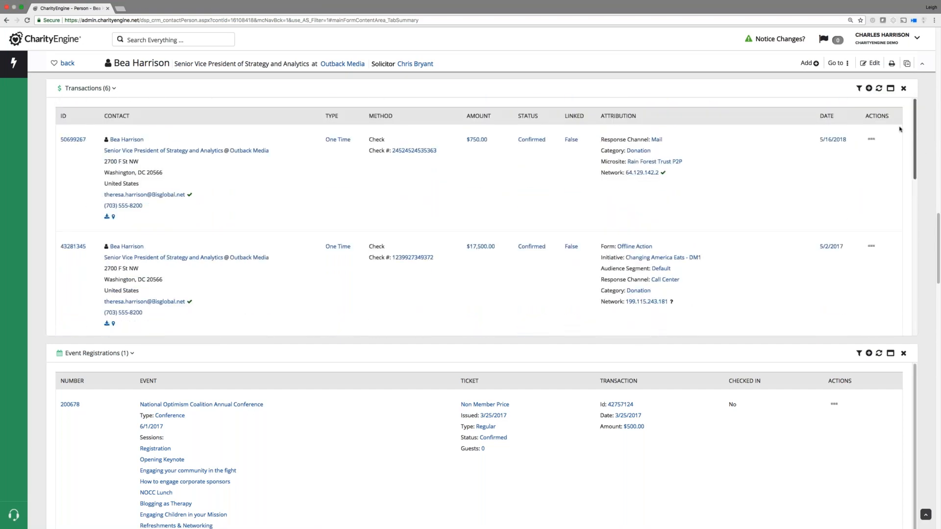
click(890, 89)
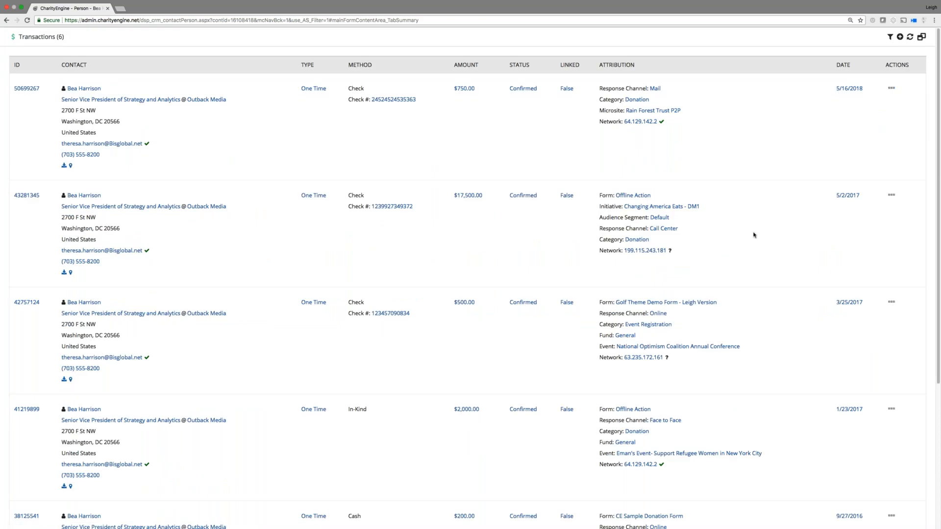
scroll(934, 227, down, 3)
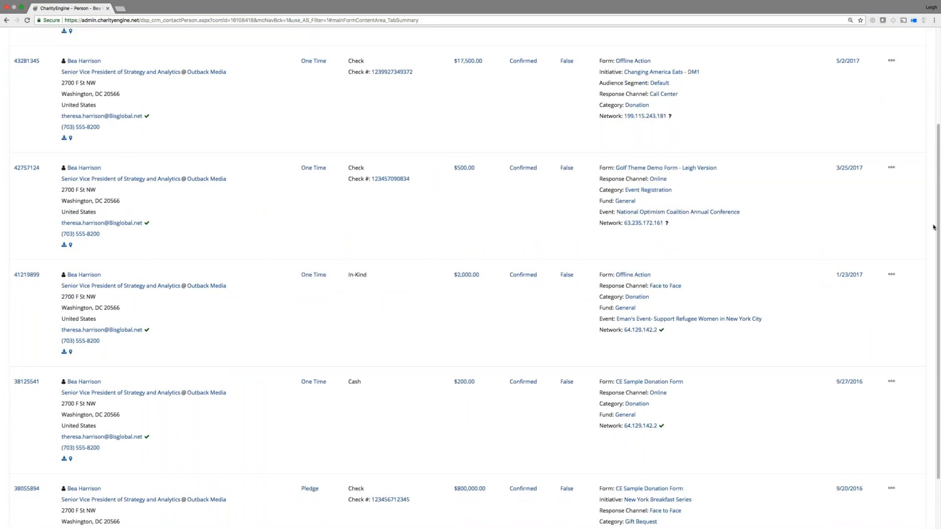
scroll(933, 227, up, 3)
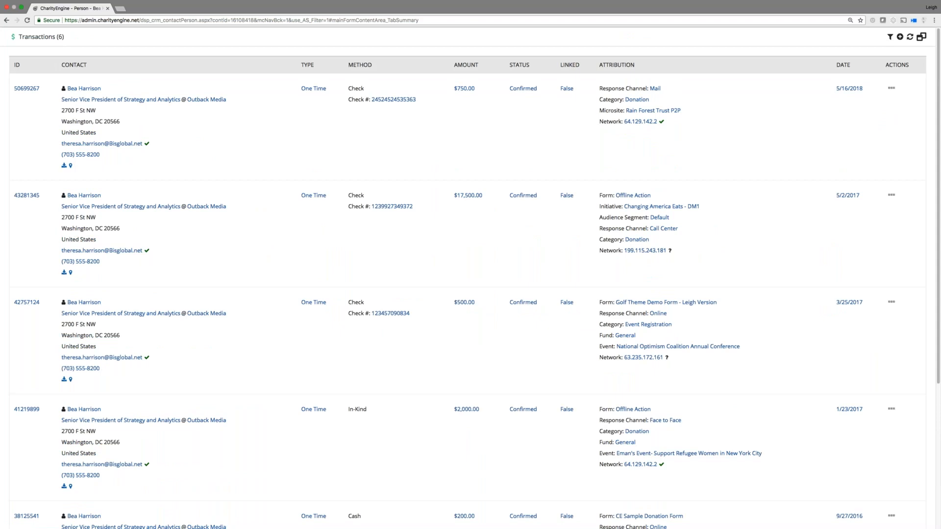
click(920, 38)
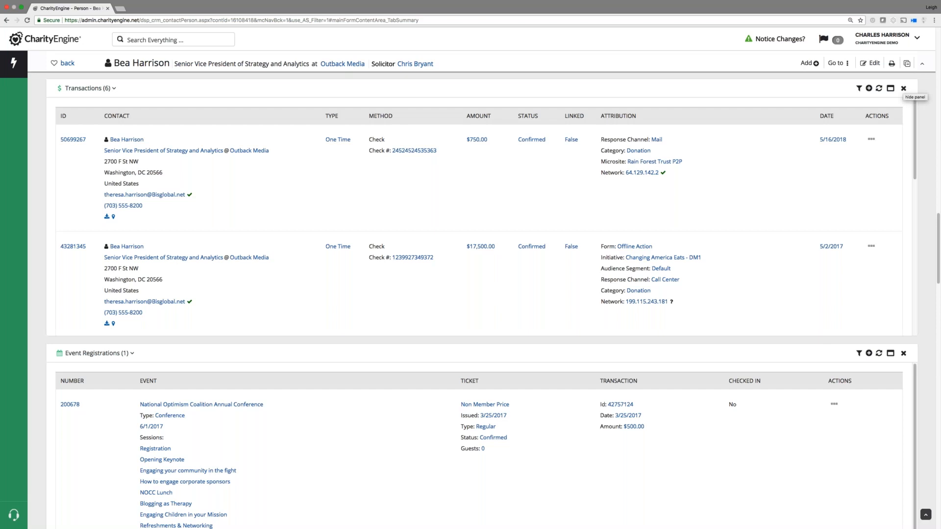
scroll(797, 160, up, 1)
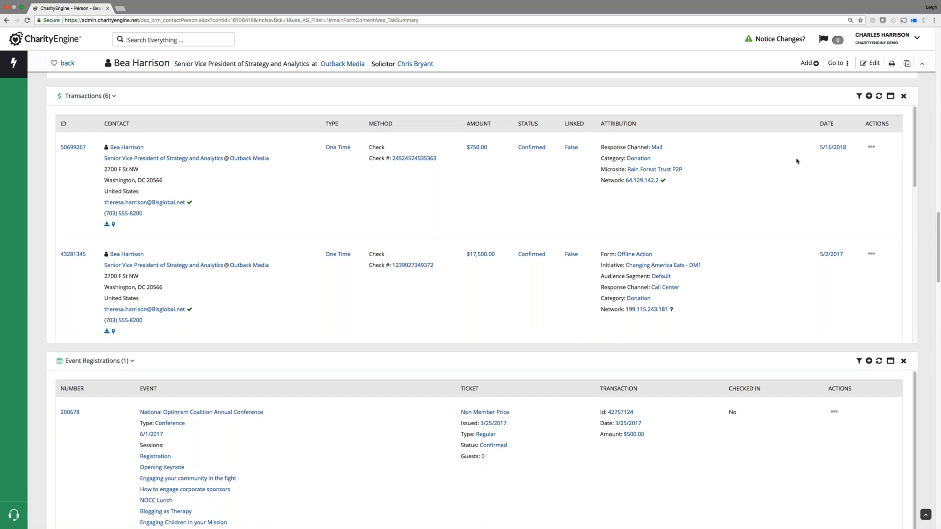
Scroll back past Opportunities and Pledges, expand the contact header, and jump to Summary via Go to.
scroll(797, 161, up, 5)
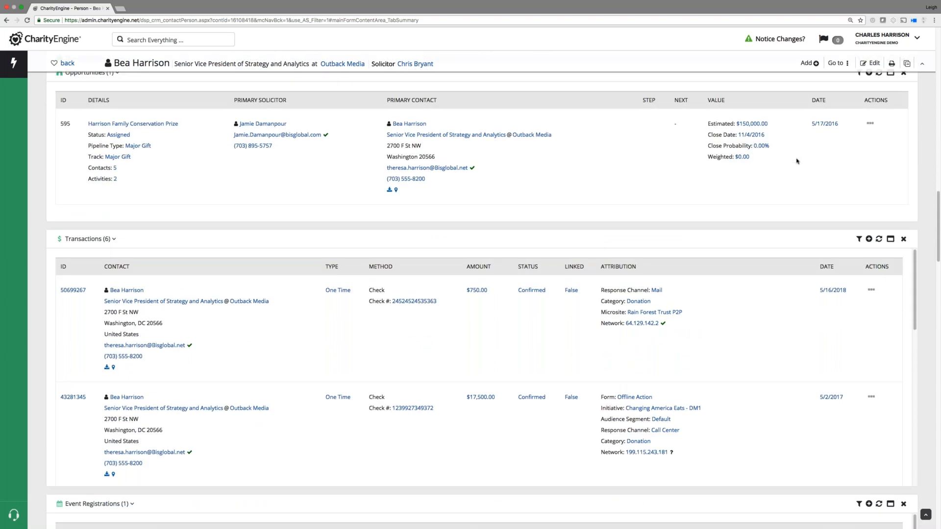
scroll(797, 161, up, 10)
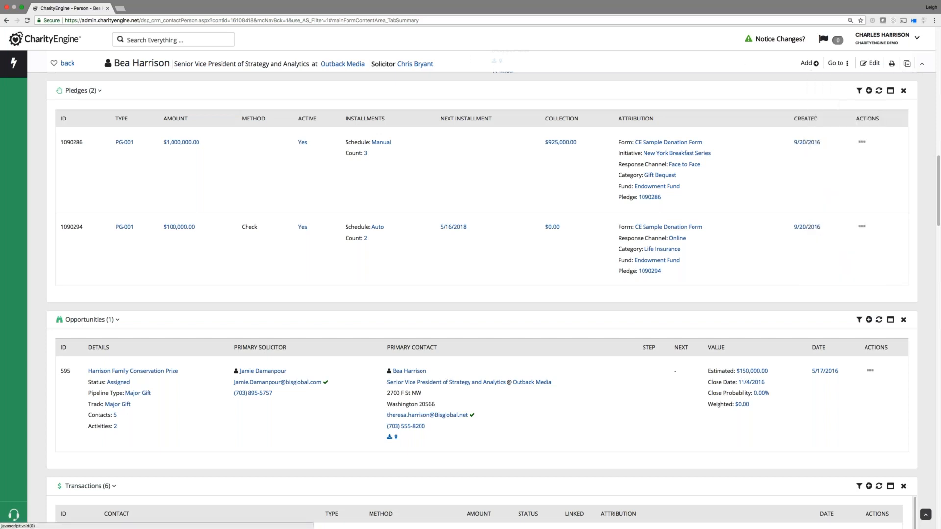
click(921, 67)
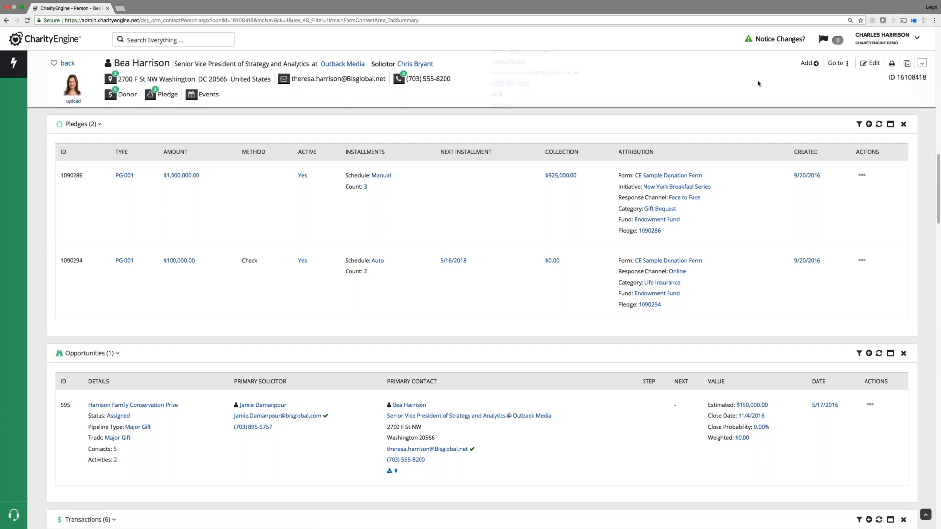
click(837, 62)
click(859, 80)
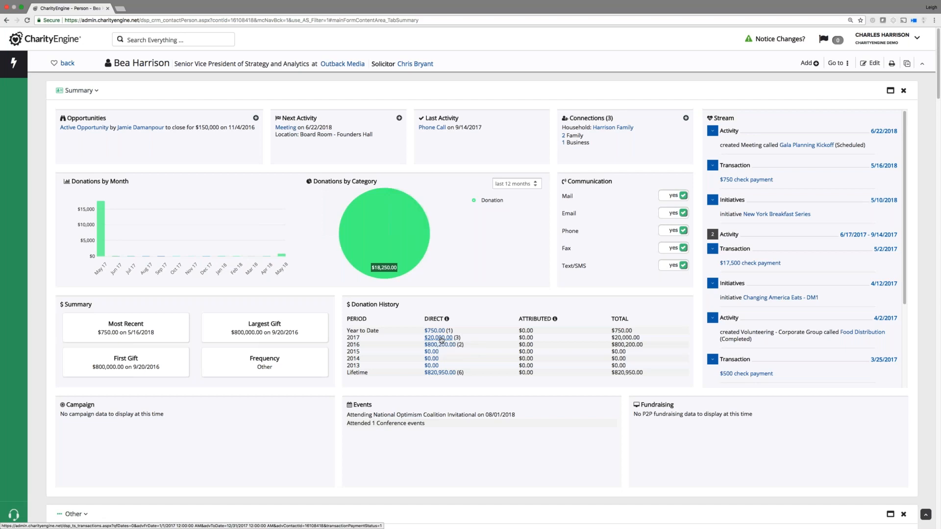
click(441, 338)
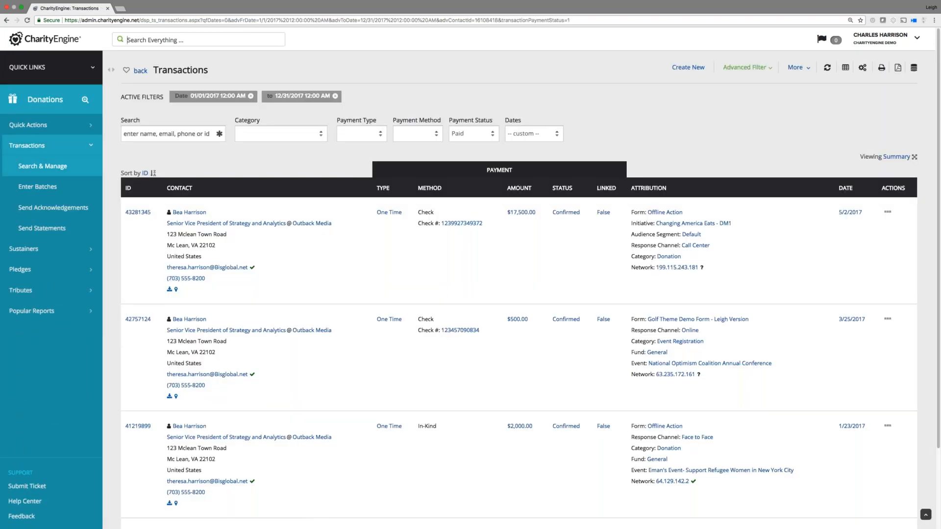
scroll(369, 321, down, 1)
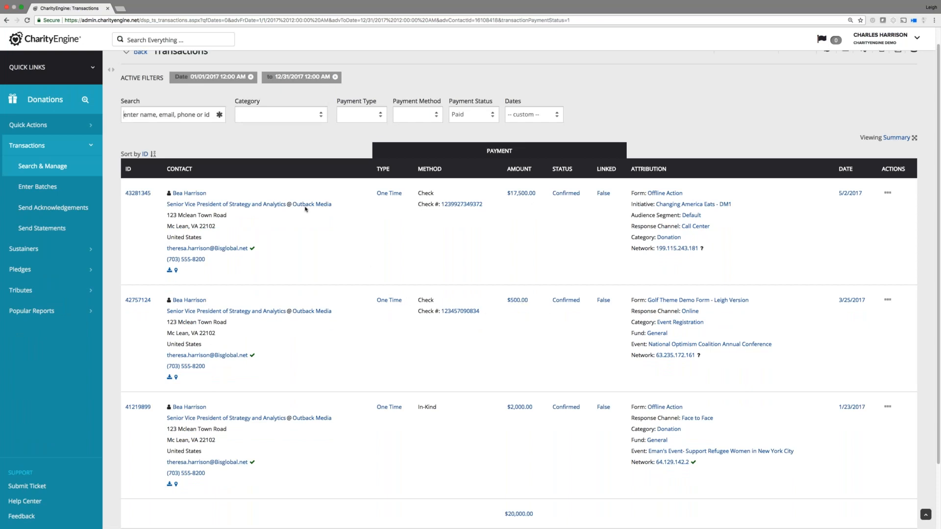
scroll(279, 139, up, 1)
click(140, 71)
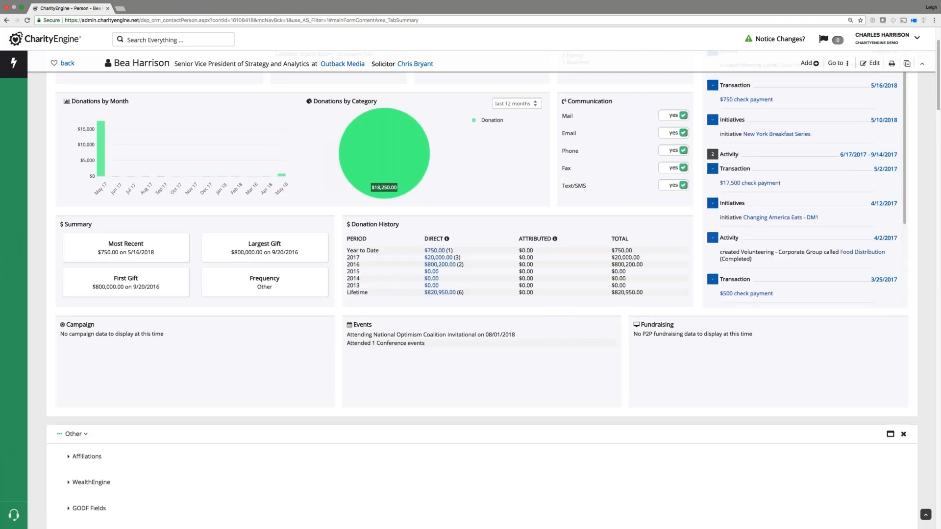
scroll(608, 207, up, 3)
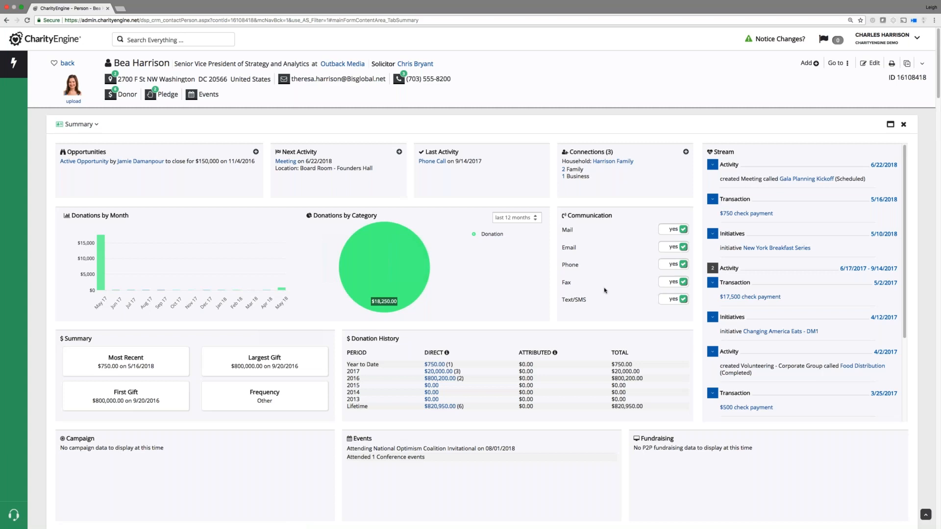
scroll(604, 291, down, 1)
scroll(539, 333, down, 2)
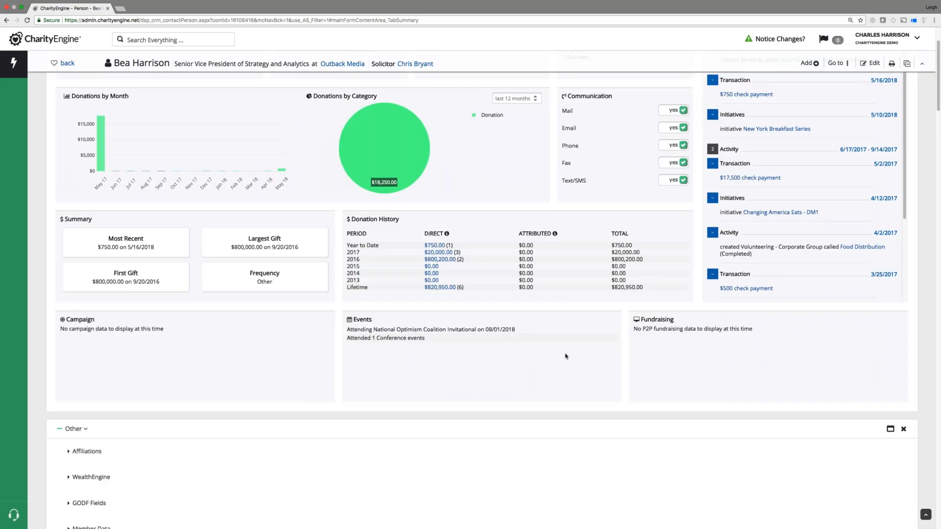
scroll(566, 362, up, 3)
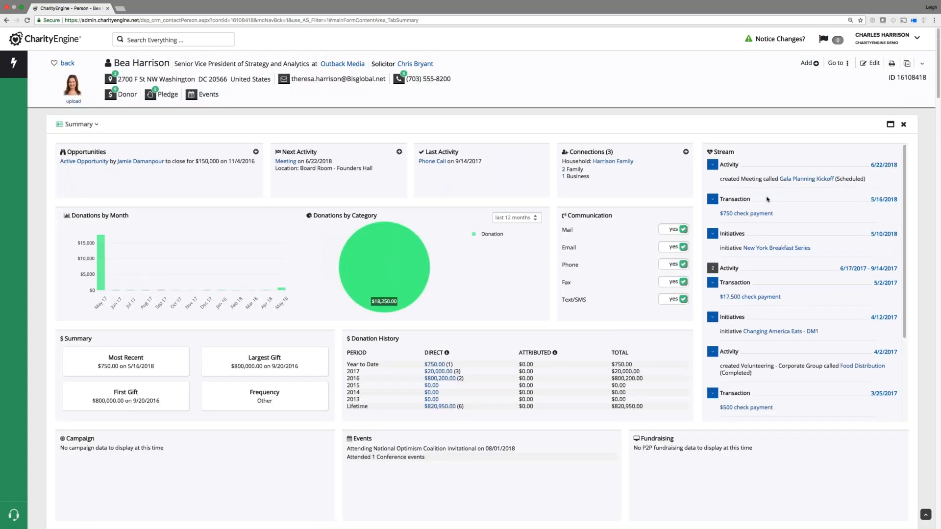
click(837, 63)
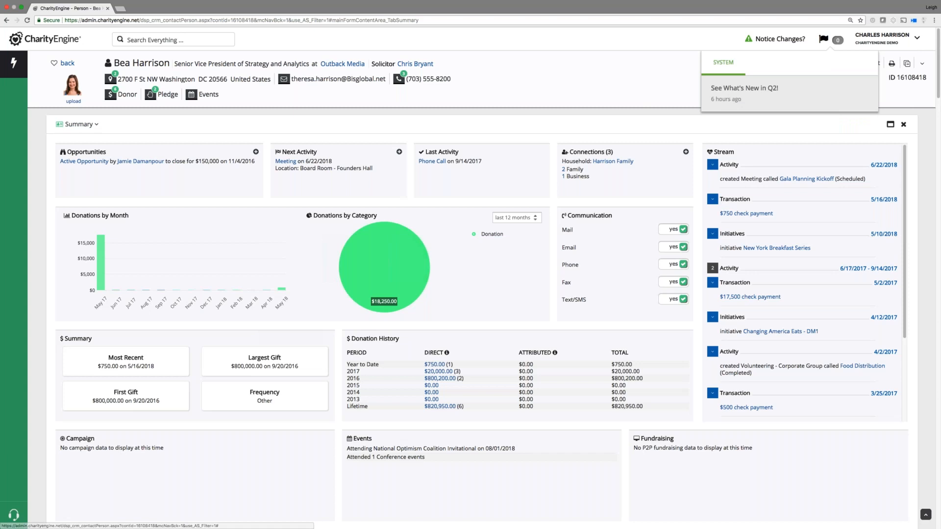
Open the contact's edit form and view its Biographical, Communication, Source, Retail, Security and General tabs.
click(870, 63)
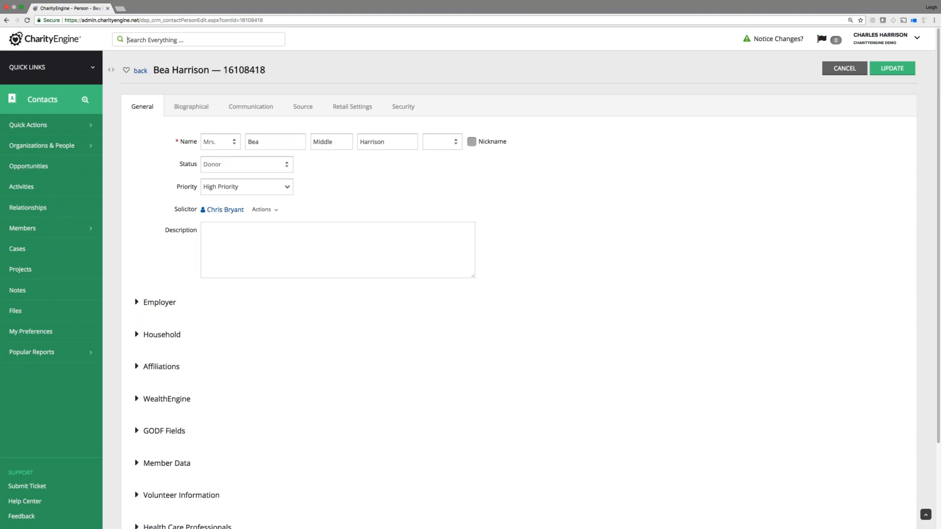
click(196, 107)
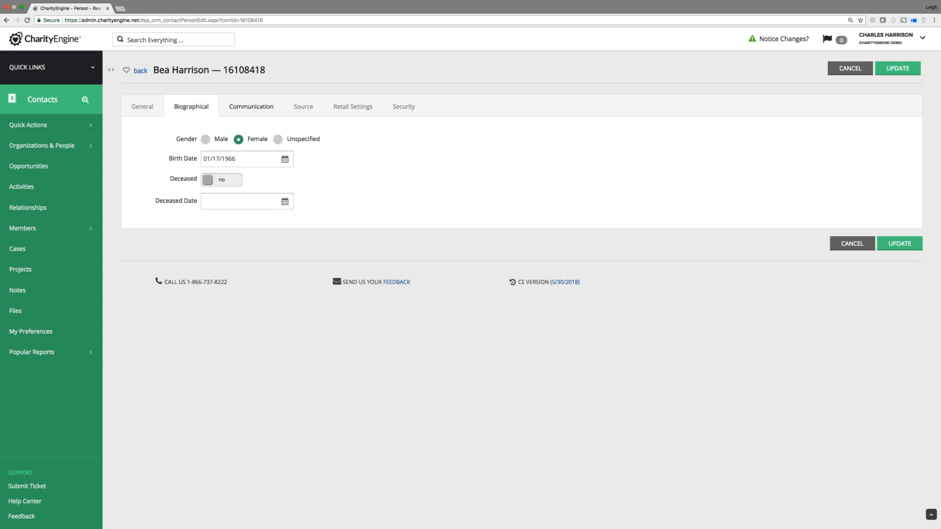
click(251, 110)
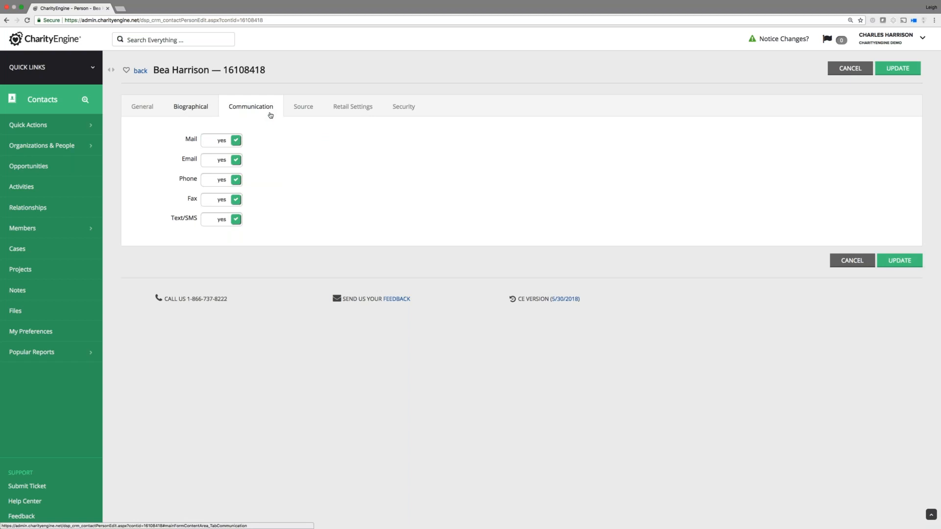
click(303, 110)
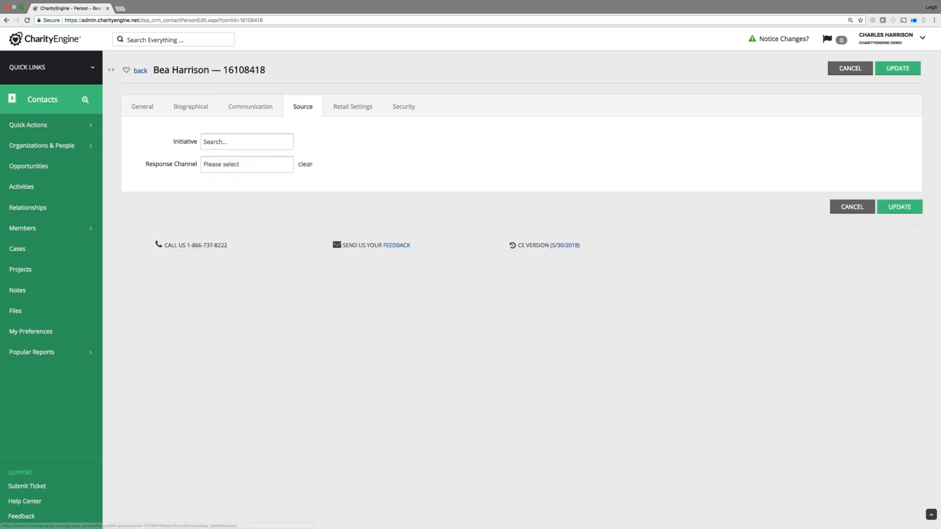
click(353, 106)
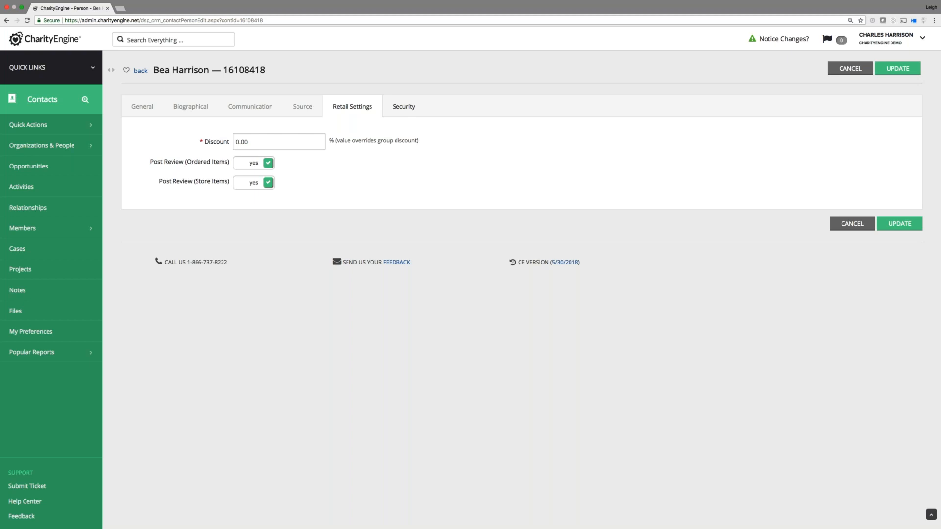
click(403, 106)
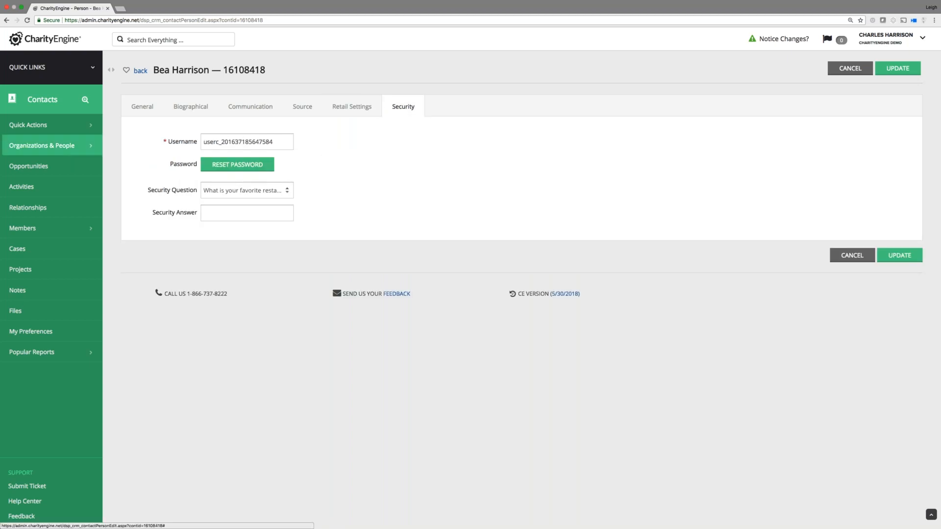
click(144, 107)
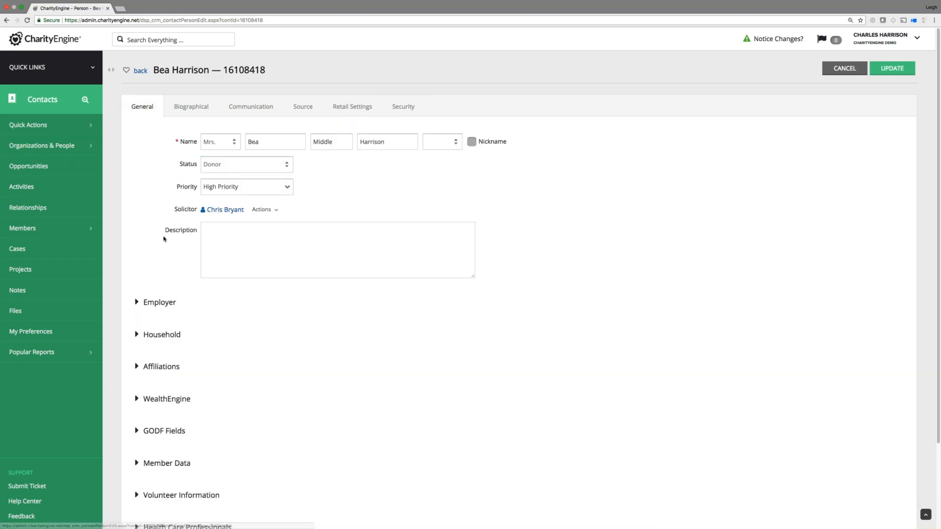
Expand the Employer and Household details, then cancel the edit form without saving.
click(137, 304)
click(139, 403)
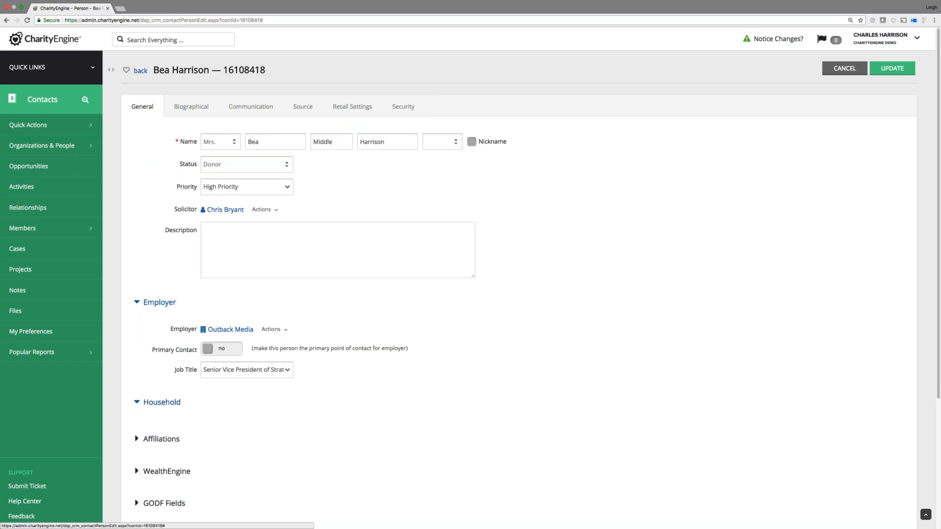
scroll(208, 384, down, 3)
scroll(292, 384, up, 3)
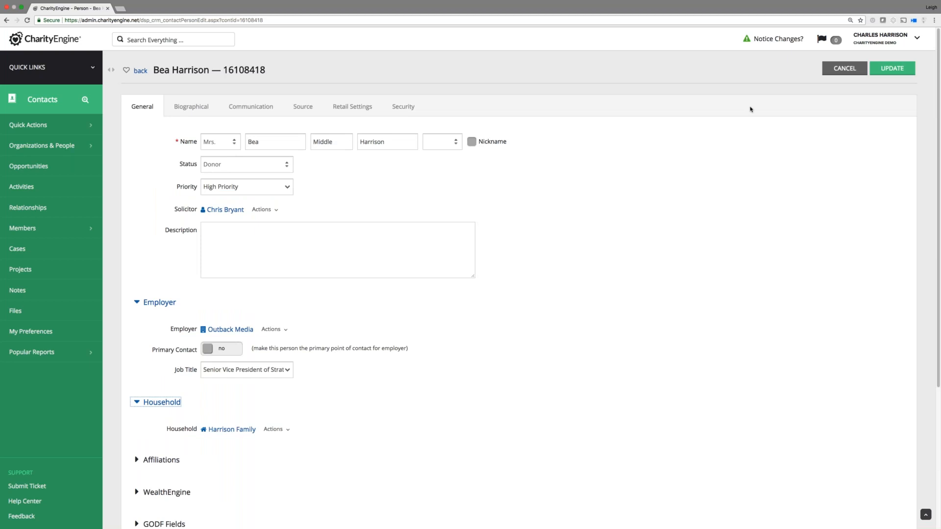
click(844, 69)
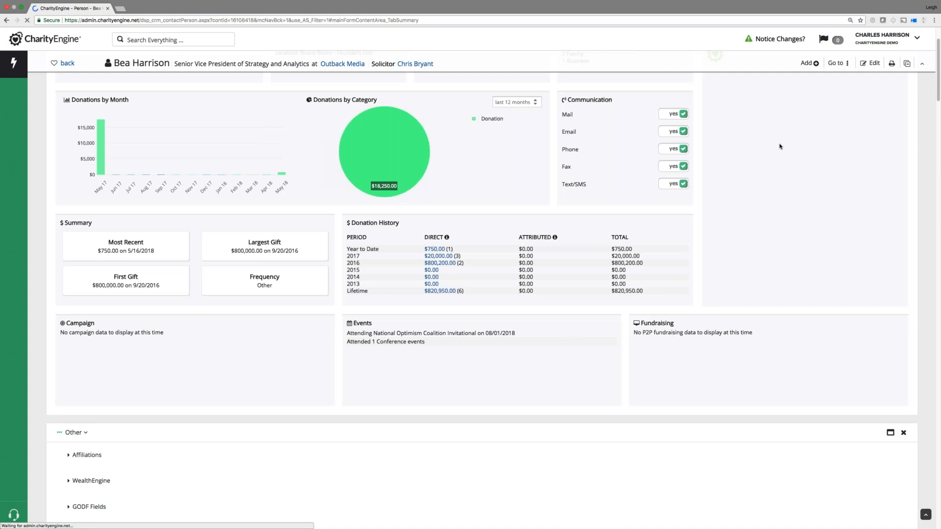
Collapse every section of the contact record down to headings like Activities (12) and Transactions (6).
scroll(779, 146, up, 4)
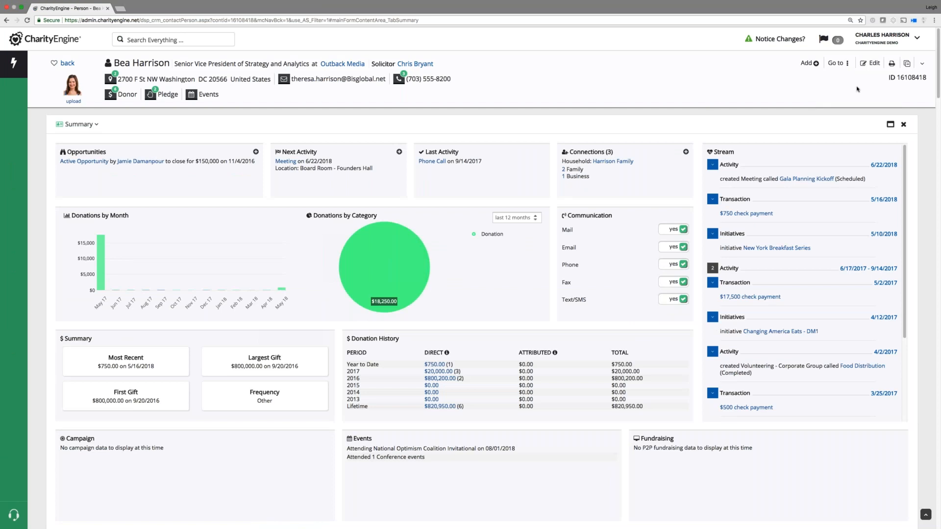
click(892, 64)
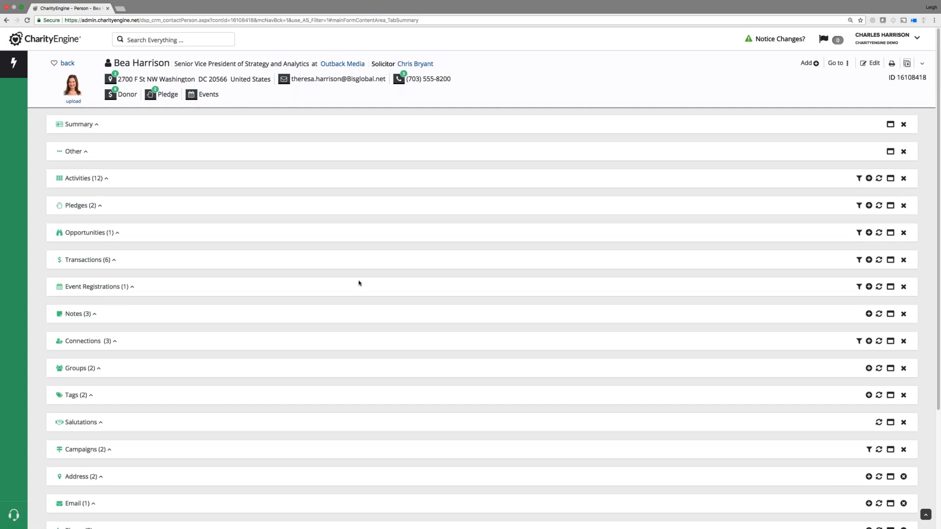
Toggle Opportunities, expand all record sections, restore the full contact header, and open the Go to list.
click(118, 233)
click(118, 234)
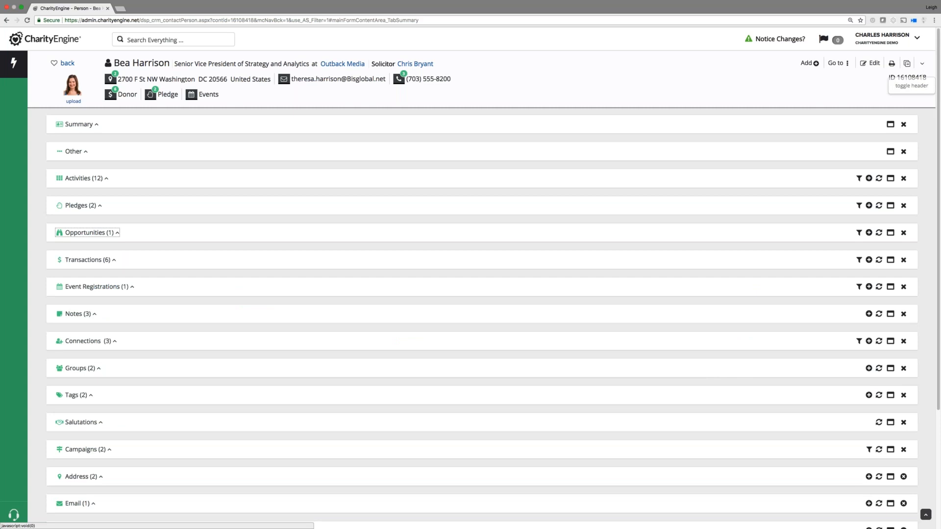
click(908, 67)
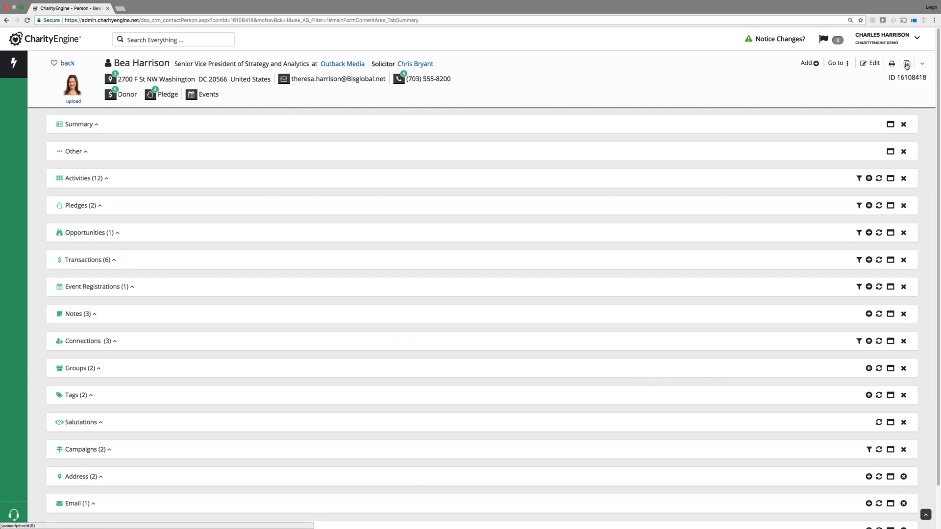
click(908, 67)
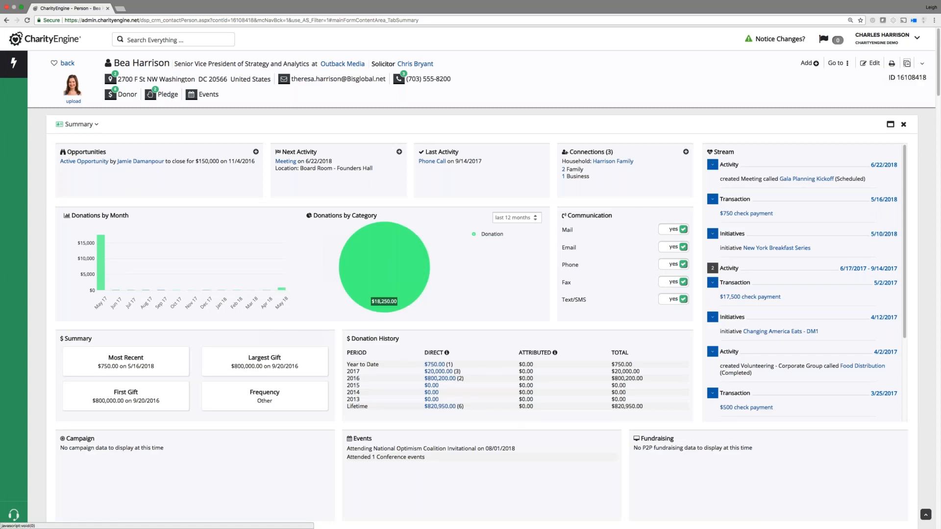
scroll(524, 161, down, 2)
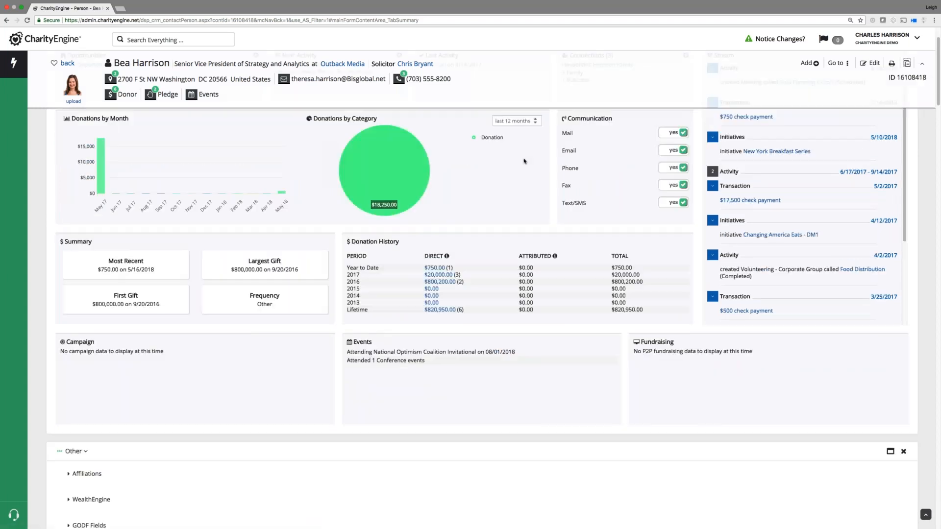
scroll(524, 161, down, 10)
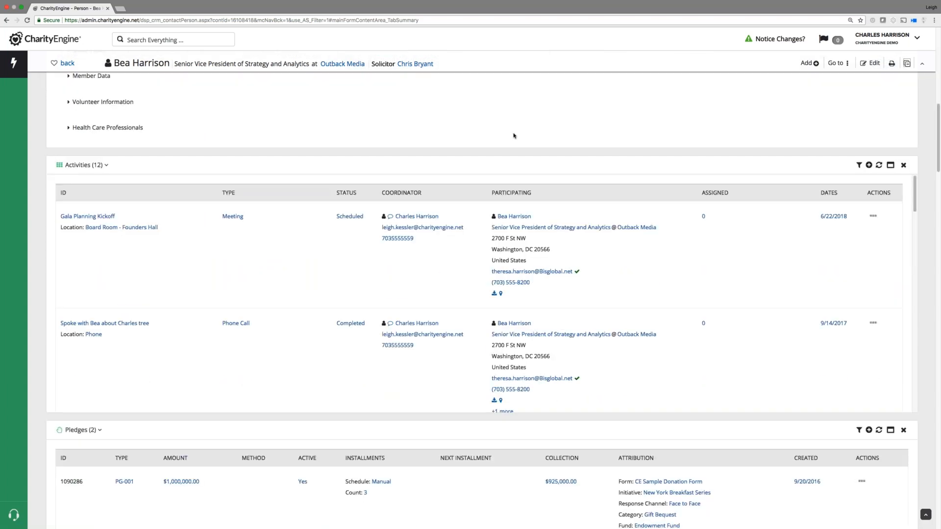
click(923, 65)
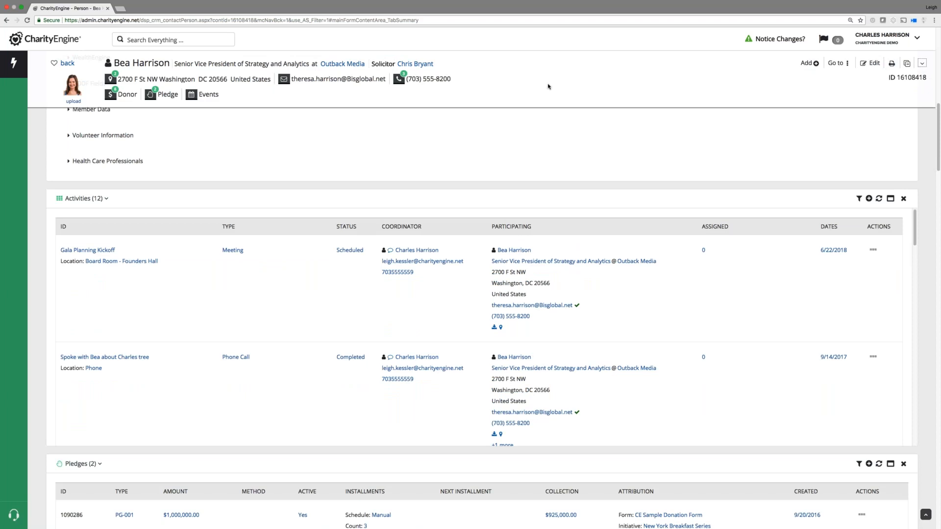
click(847, 64)
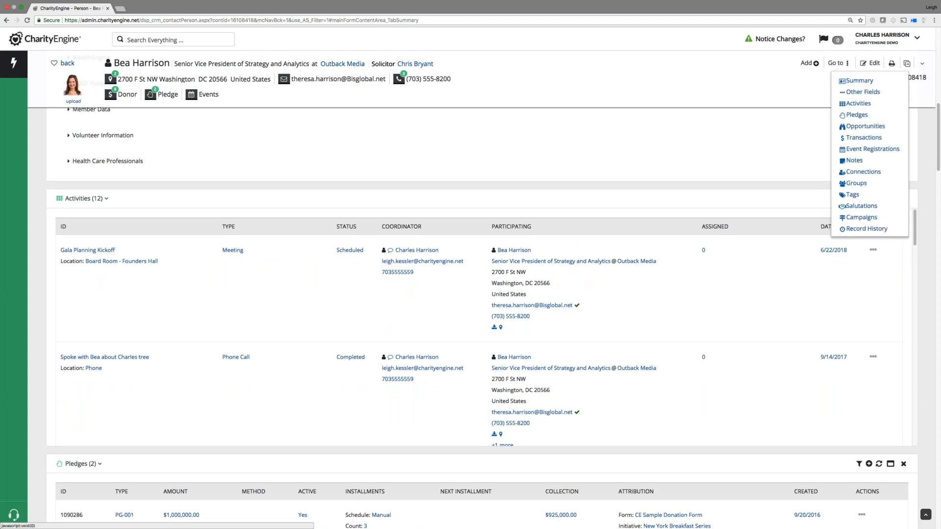
Jump to the Summary section and expand the contact details header above its charts.
click(859, 81)
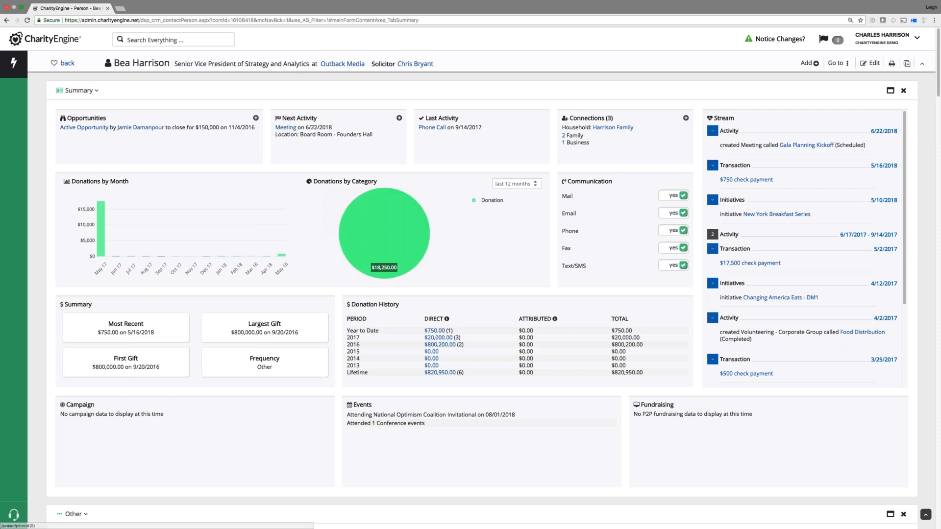
click(922, 63)
click(891, 63)
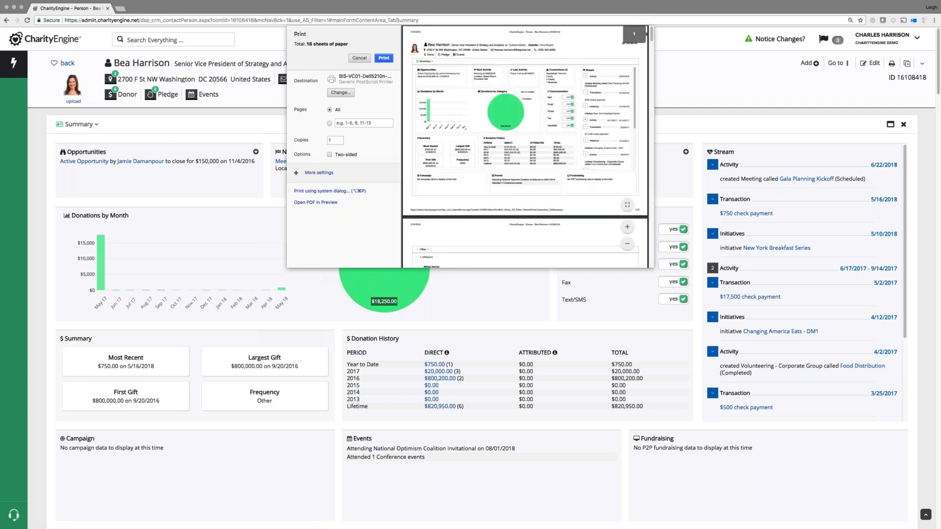
scroll(525, 147, down, 2)
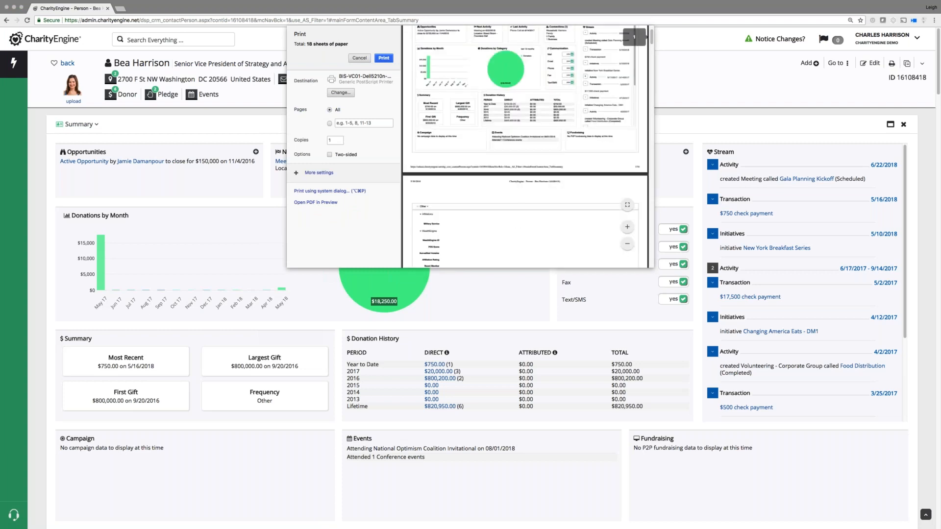
scroll(453, 146, down, 8)
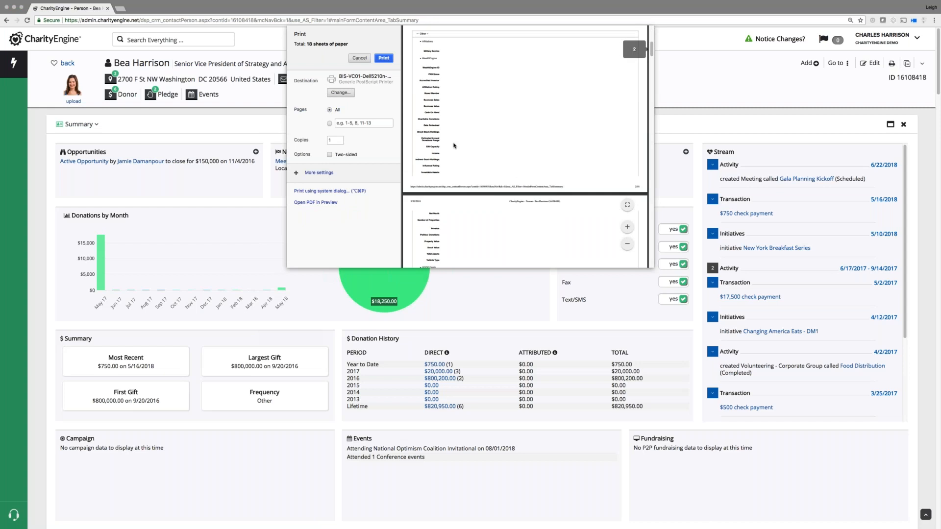
scroll(454, 145, down, 20)
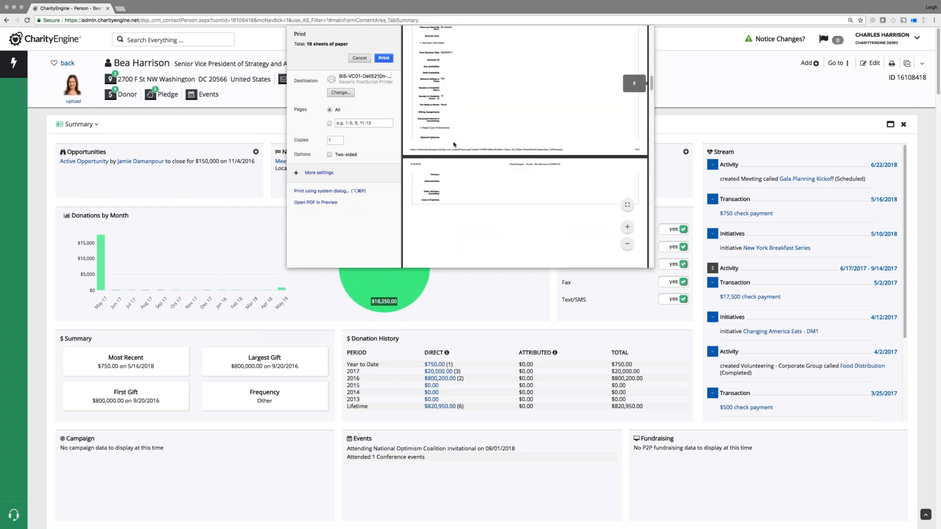
scroll(454, 145, down, 5)
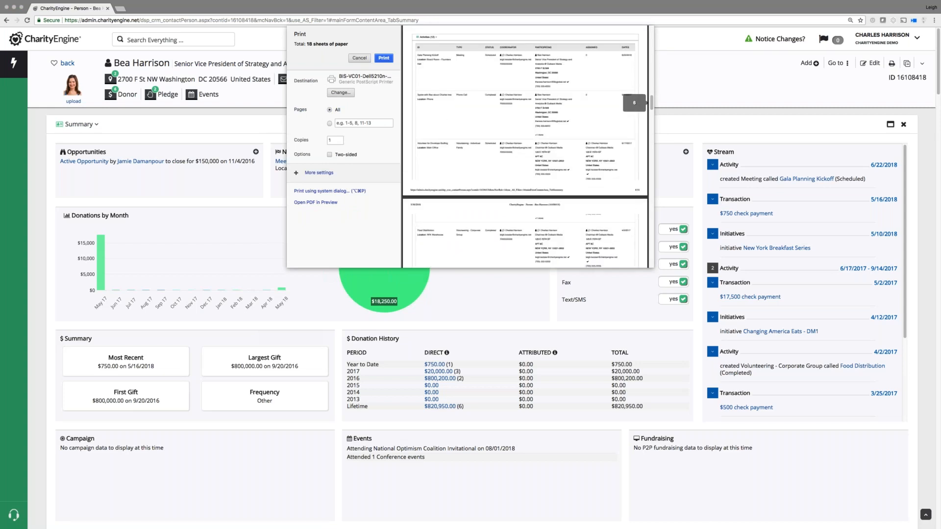
scroll(525, 147, down, 3)
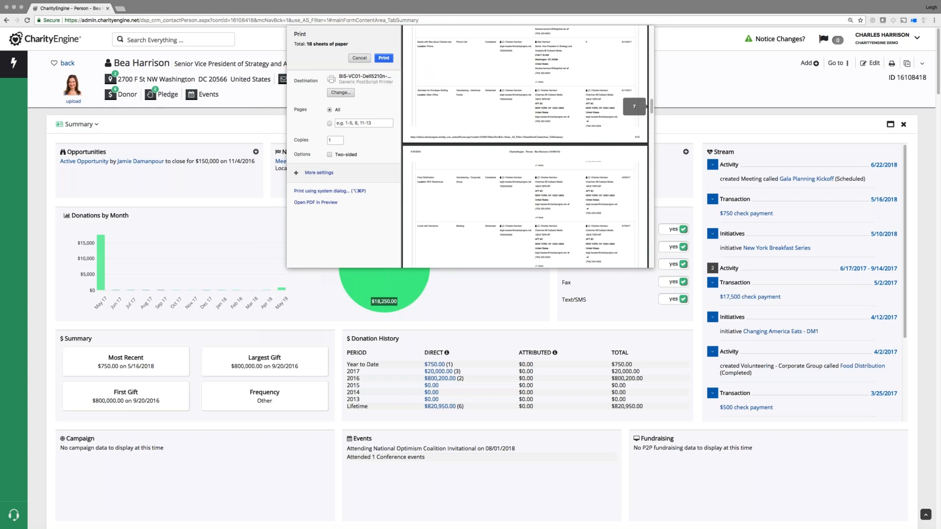
scroll(525, 147, down, 4)
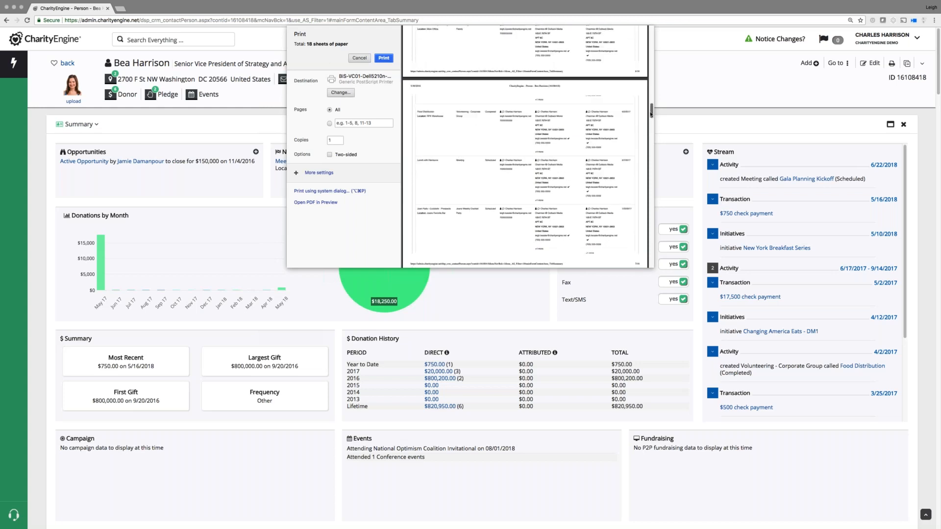
drag(651, 114, 680, 67)
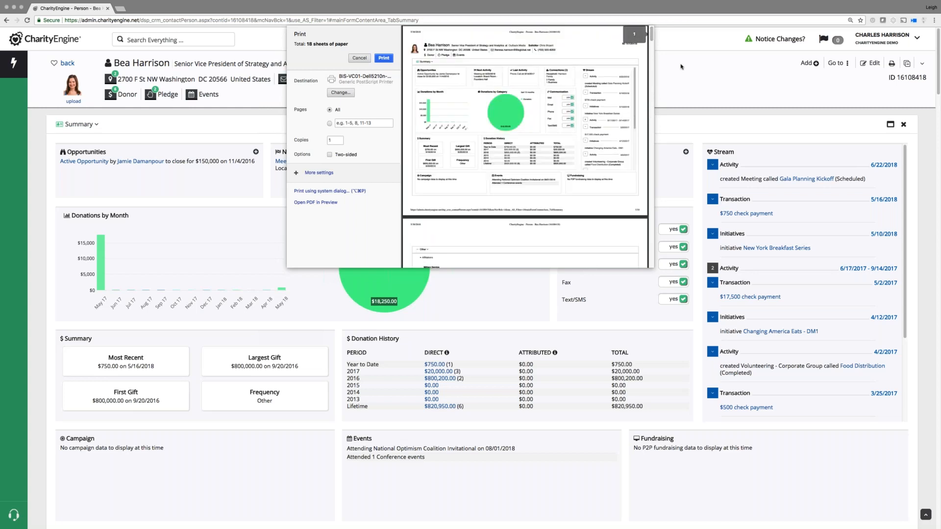
click(360, 58)
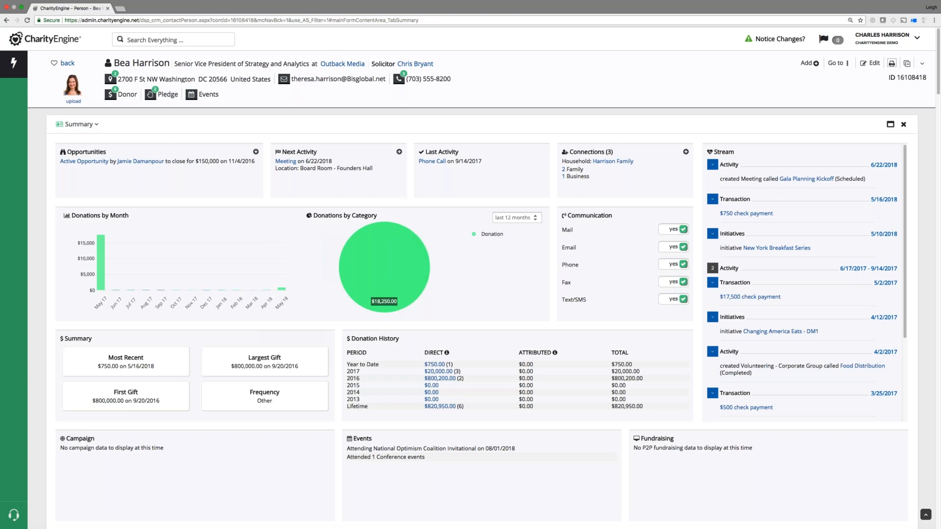
Remove the Other and Activities panels from the contact record, confirming the removal.
drag(937, 97, 938, 147)
click(904, 138)
click(529, 78)
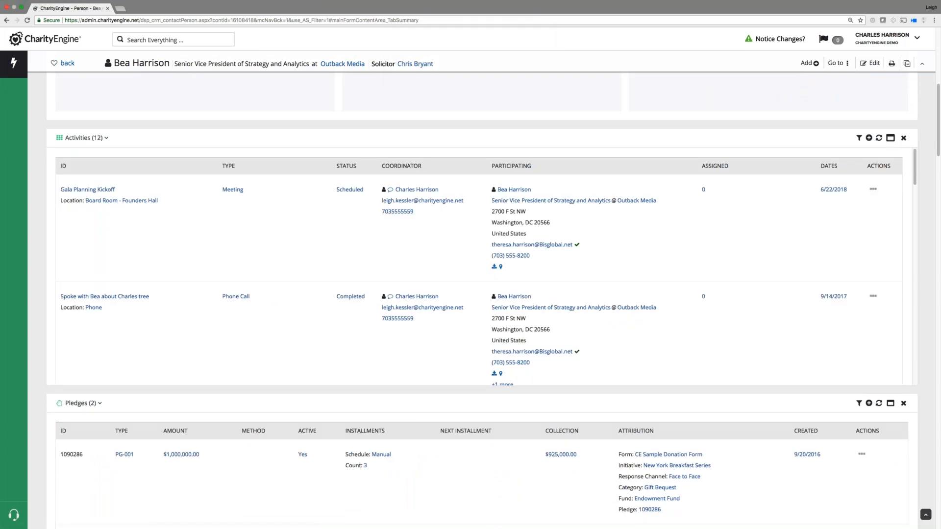
click(904, 138)
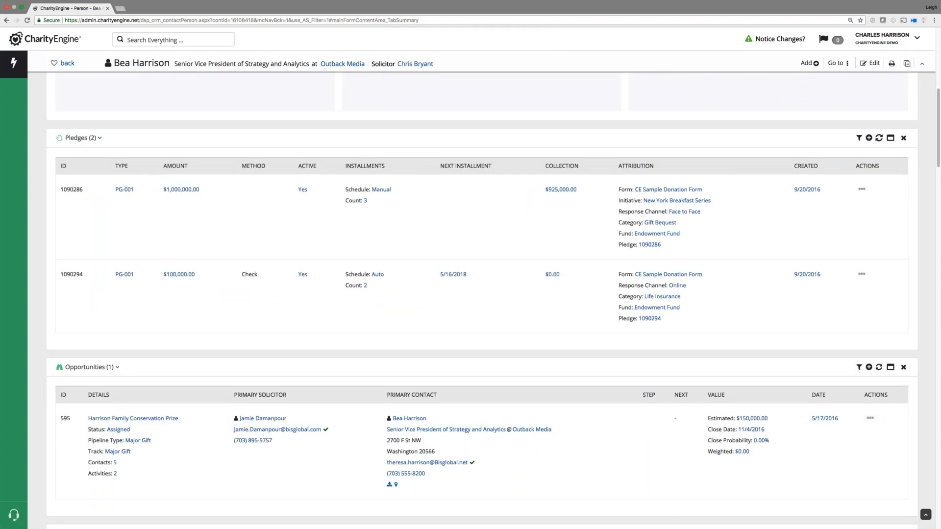
Close the Notes, Connections, Groups, Tags, Salutations, Campaigns, Addresses, Email and Phone panels.
scroll(862, 206, down, 5)
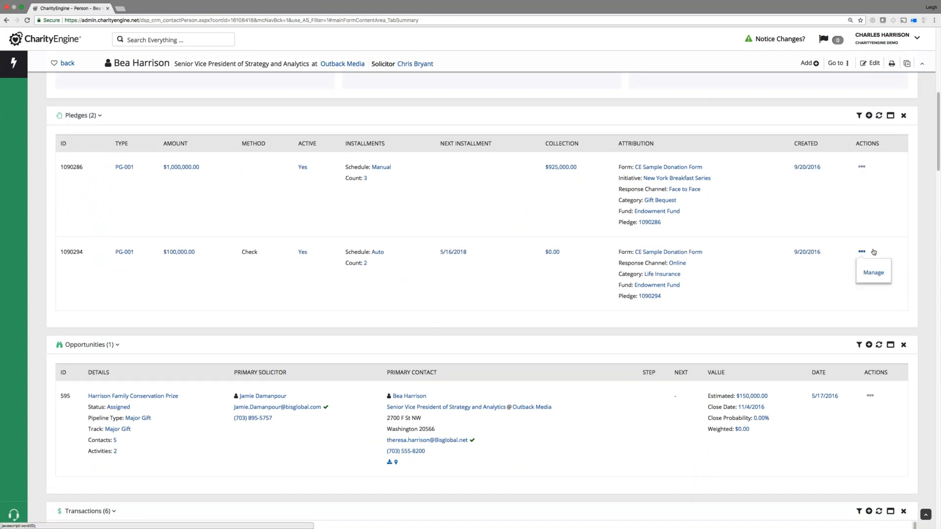
scroll(481, 294, down, 15)
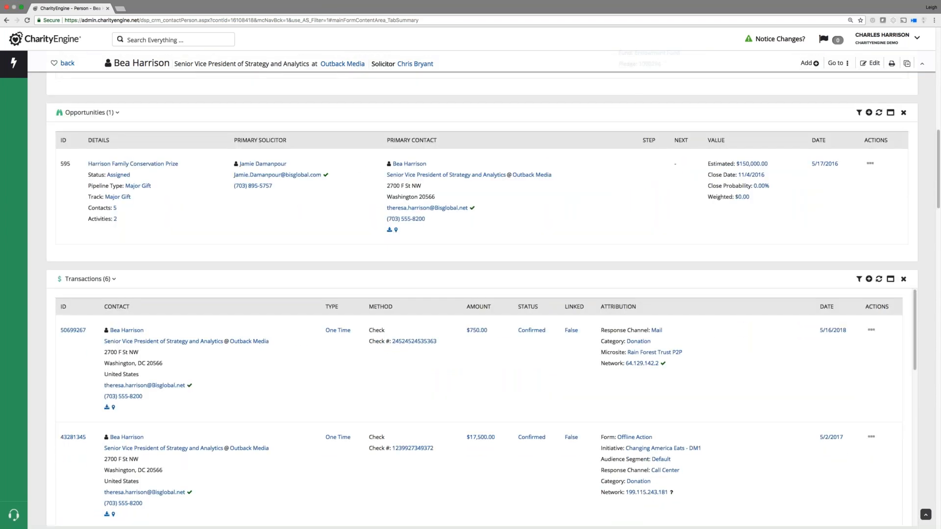
scroll(832, 300, down, 3)
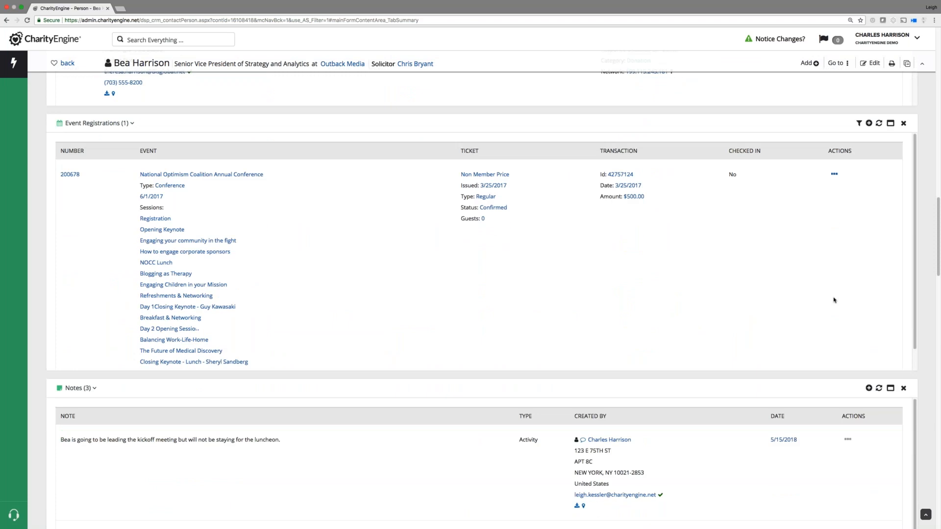
click(904, 389)
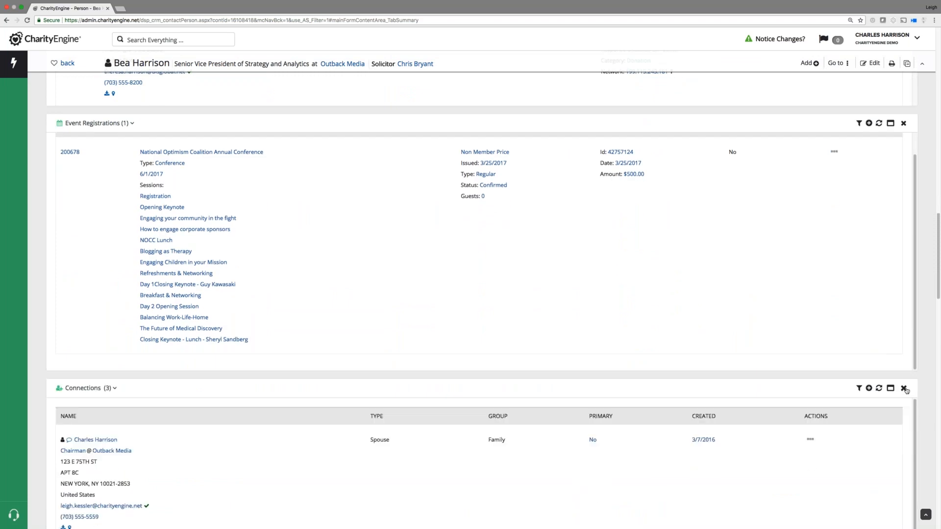
click(904, 388)
click(904, 388)
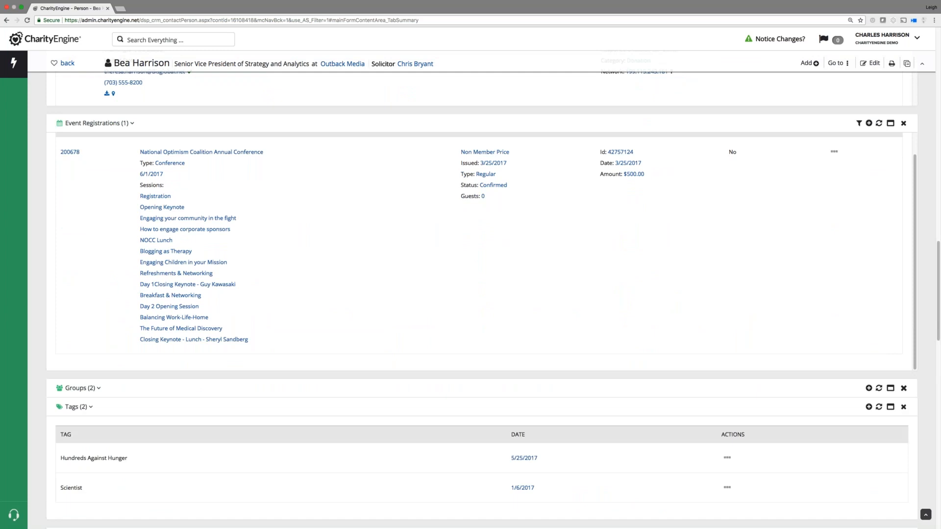
click(904, 389)
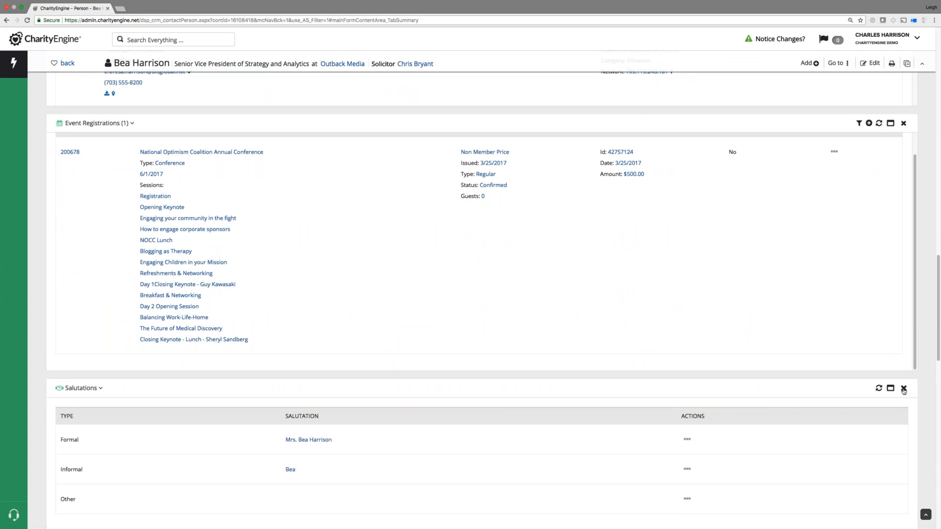
click(904, 388)
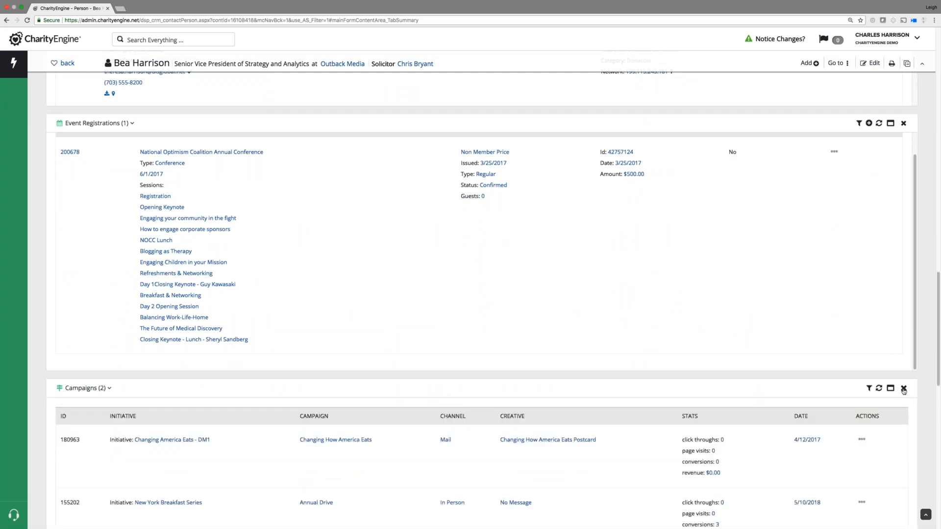
click(904, 389)
click(904, 388)
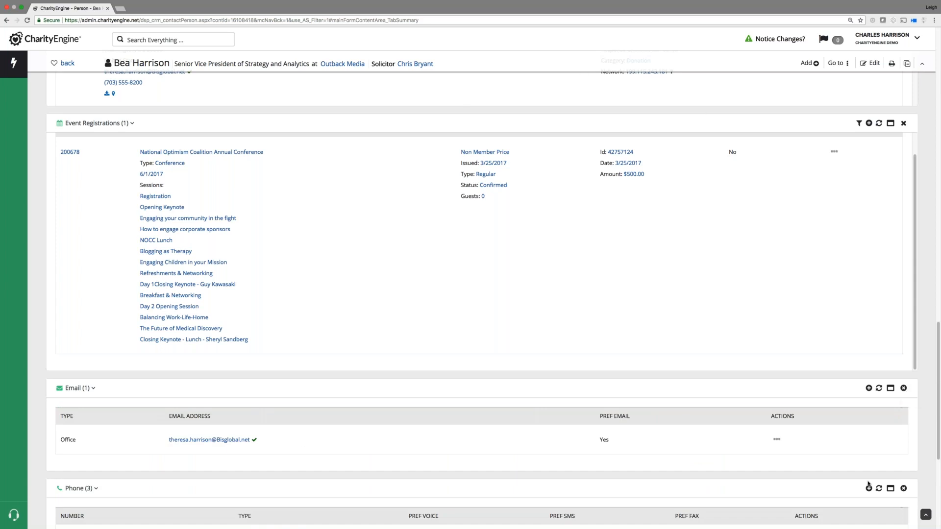
click(903, 388)
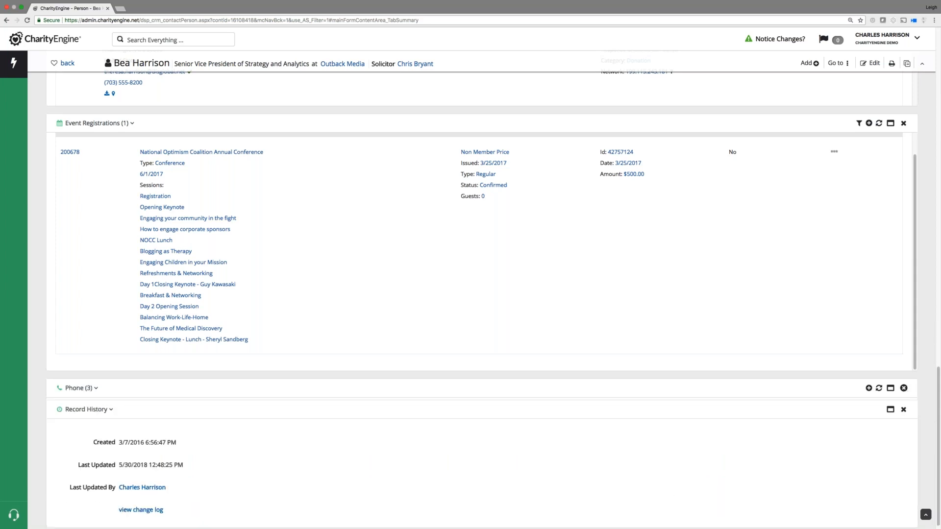
click(904, 388)
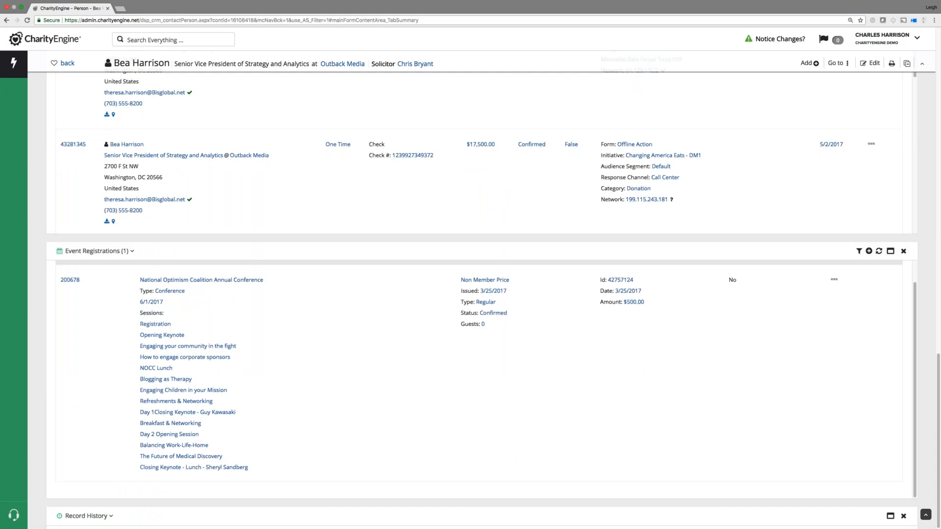
Print the trimmed contact record from the top of the page.
scroll(935, 342, up, 8)
scroll(935, 342, up, 10)
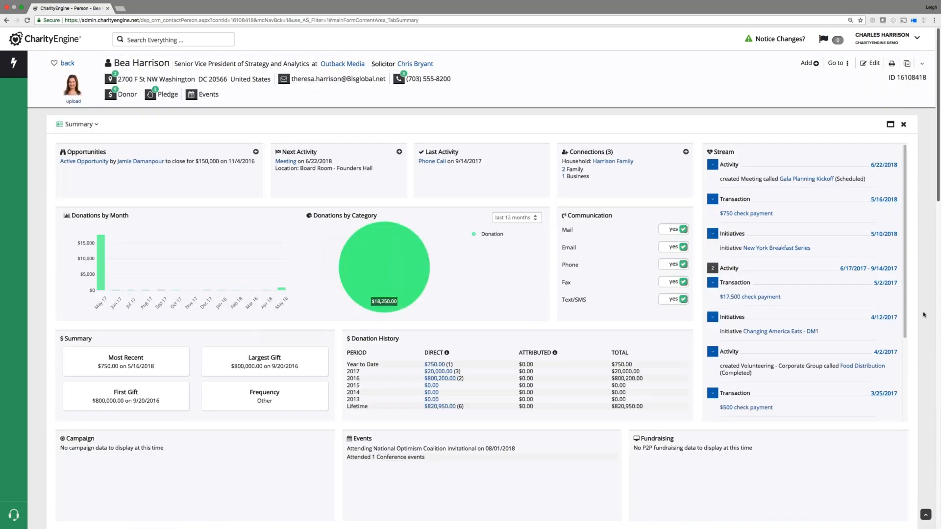
click(892, 64)
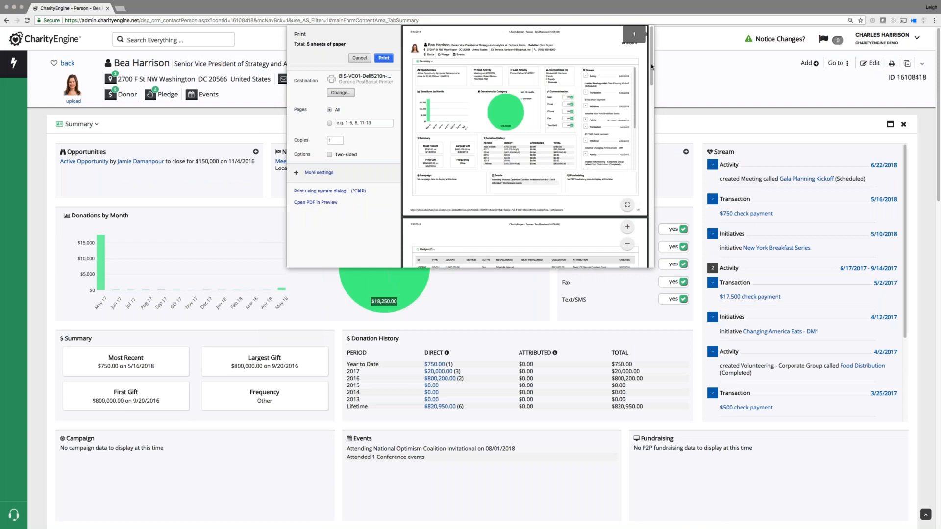
Scroll through the 5-page print preview, then cancel without printing.
scroll(648, 81, down, 2)
mouse_move(647, 81)
mouse_down()
mouse_move(645, 244)
mouse_move(655, 91)
mouse_move(645, 63)
mouse_up()
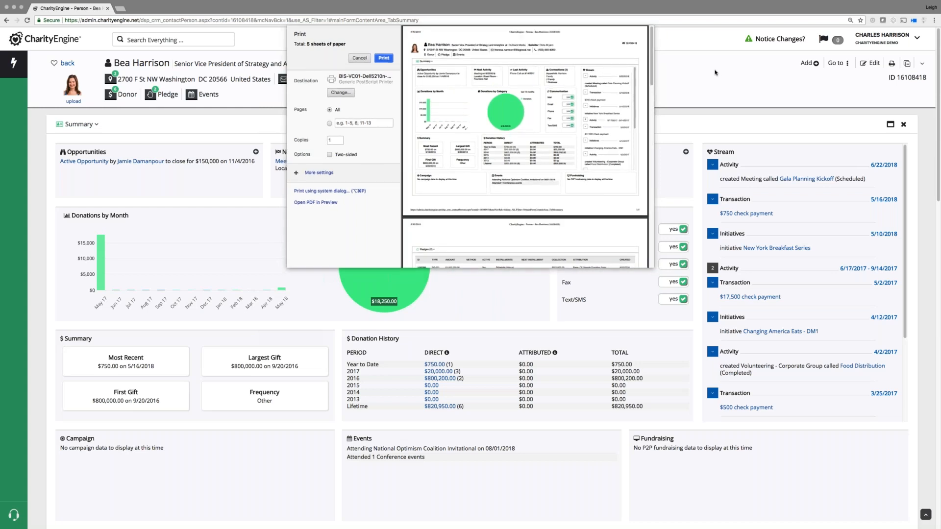
click(359, 59)
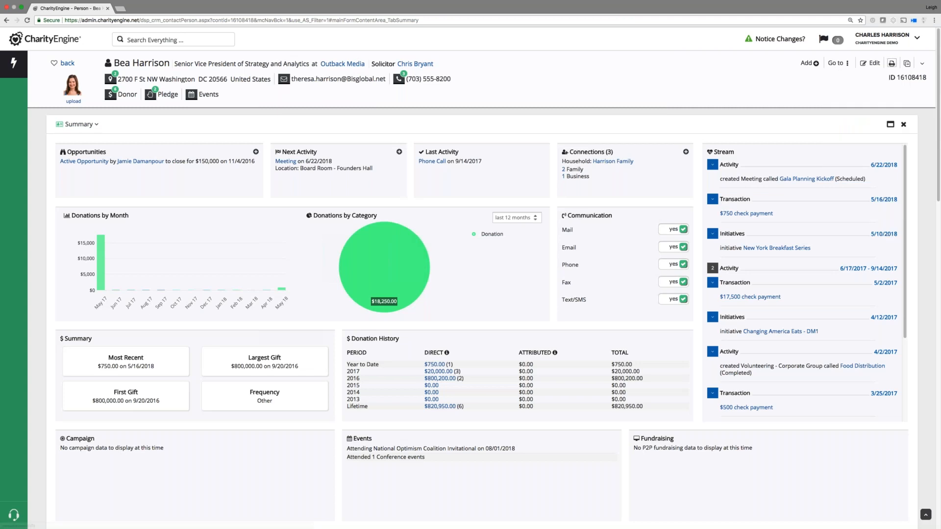
click(838, 63)
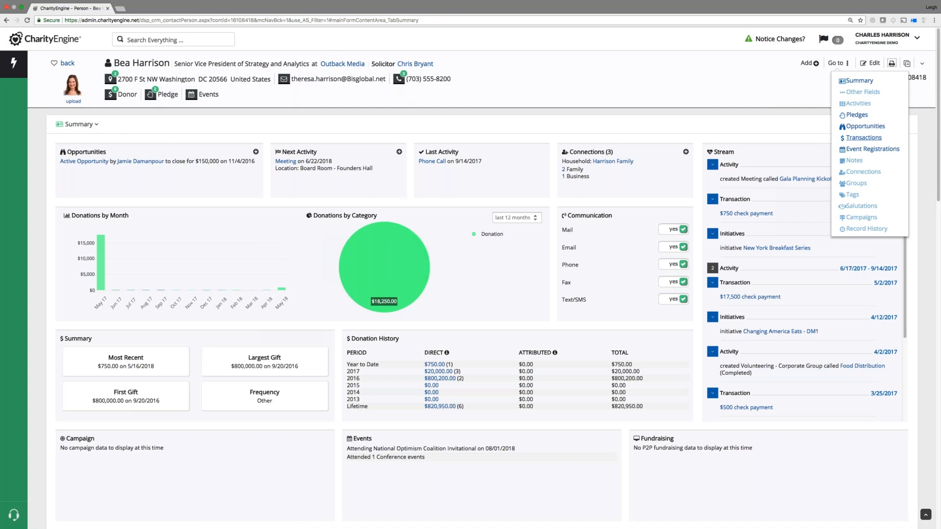
click(863, 138)
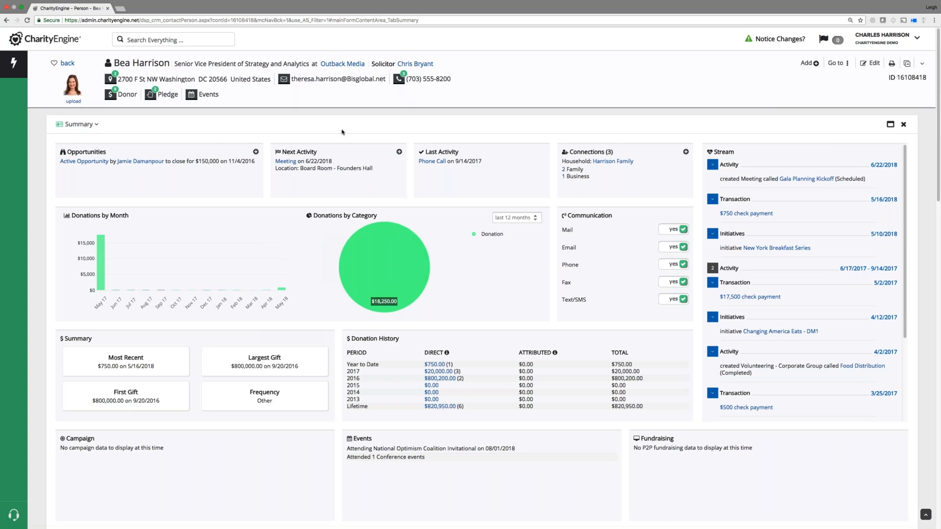
click(839, 64)
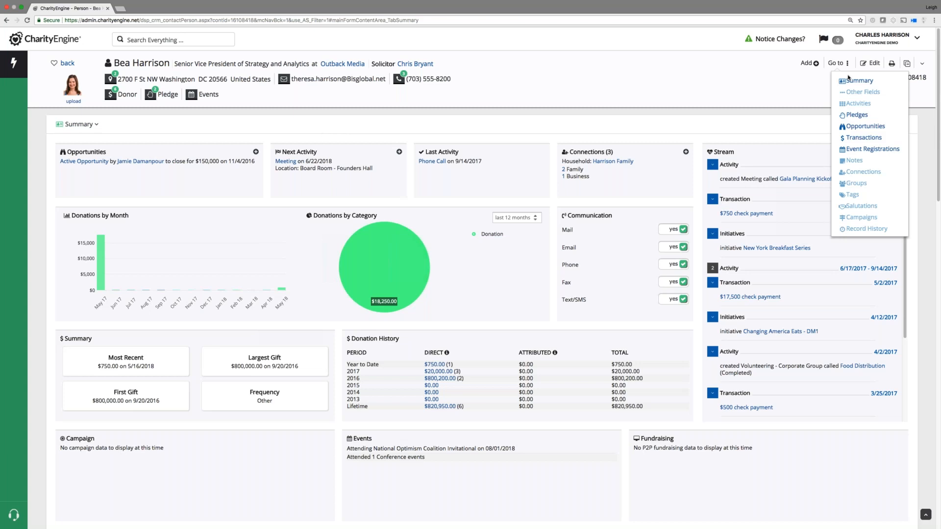
click(850, 79)
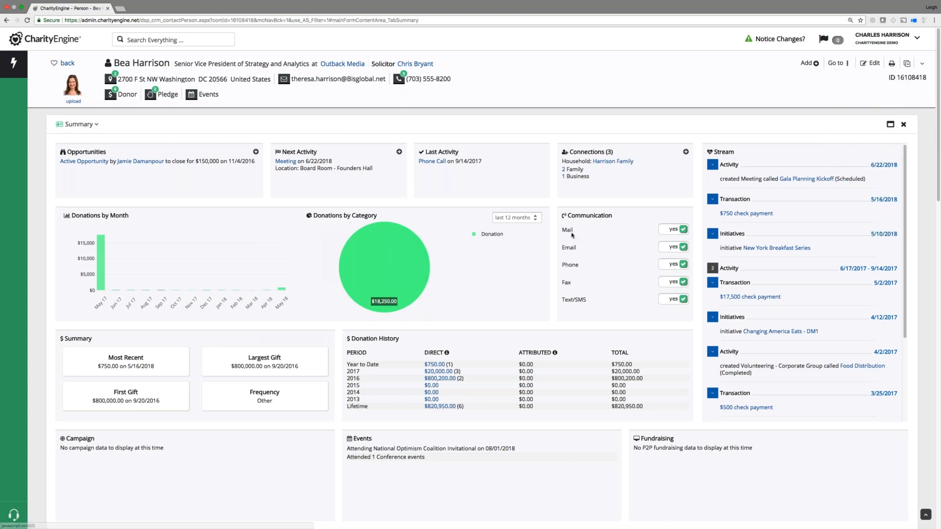
scroll(505, 337, down, 15)
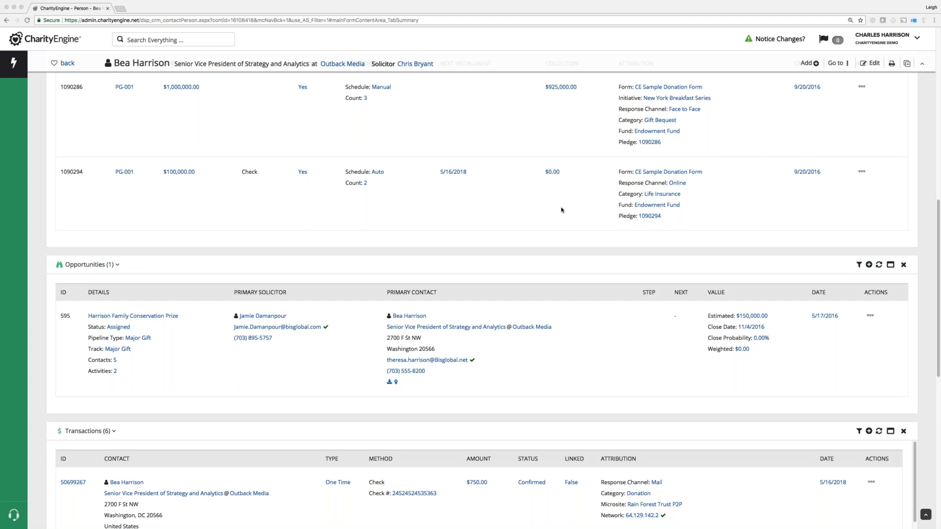
scroll(563, 211, up, 1)
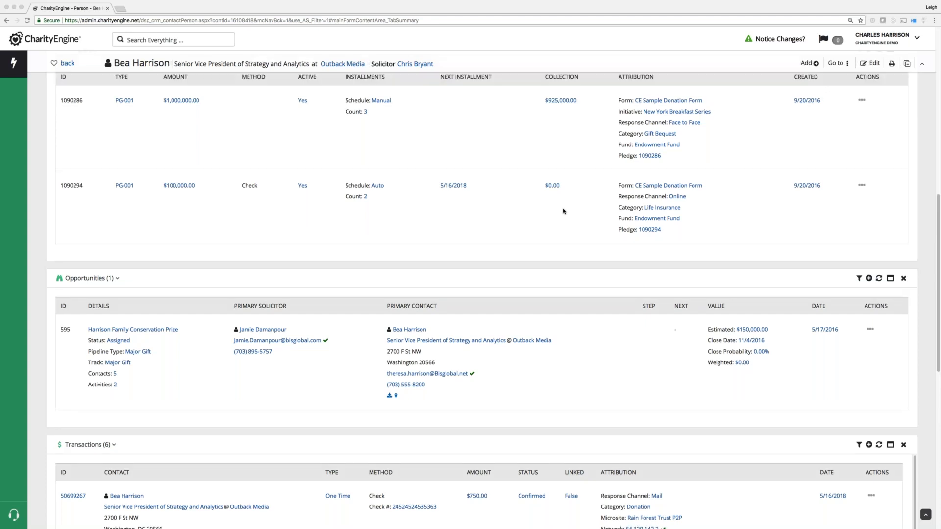
scroll(563, 211, up, 15)
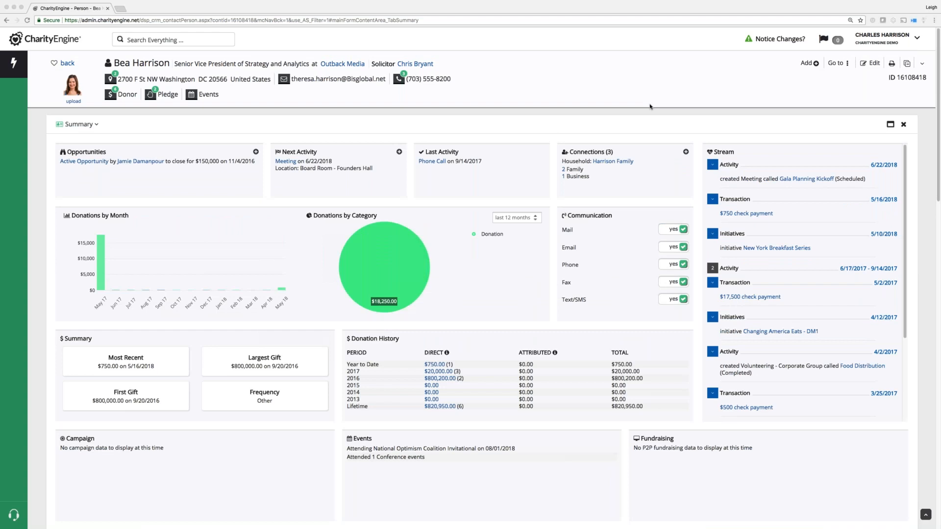
In the sidebar's Quick Links, browse the Apps list, then launch Import Data from Actions.
click(13, 65)
click(93, 68)
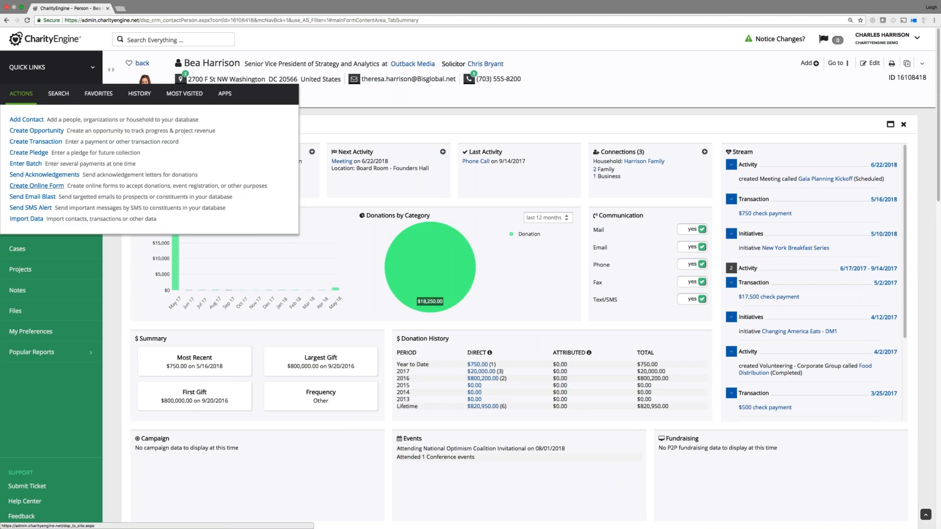
click(224, 94)
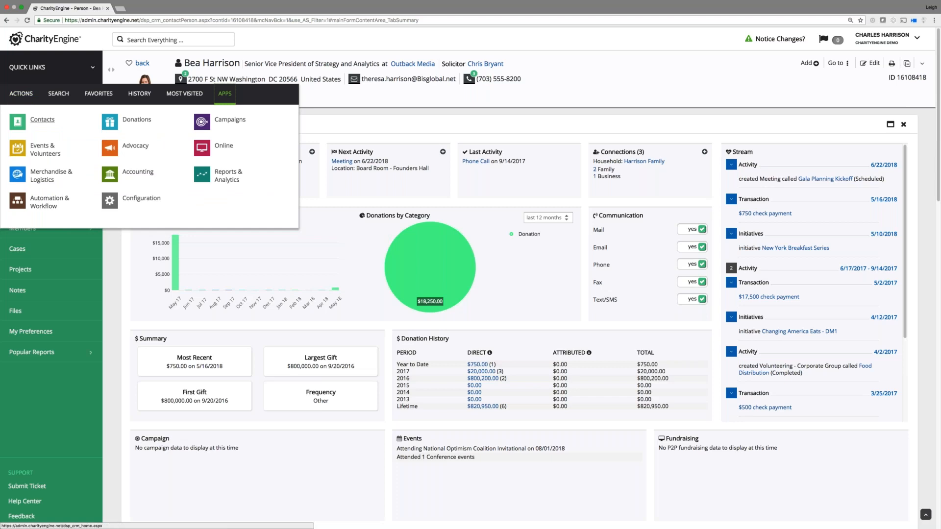
click(32, 94)
click(22, 221)
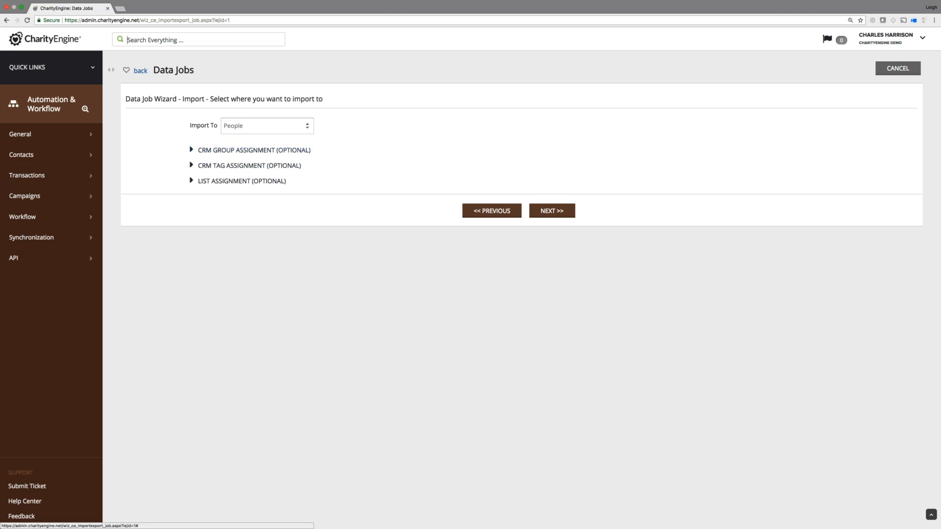
Try Transactions as the import destination, check its payment modes, then switch back to People.
click(261, 127)
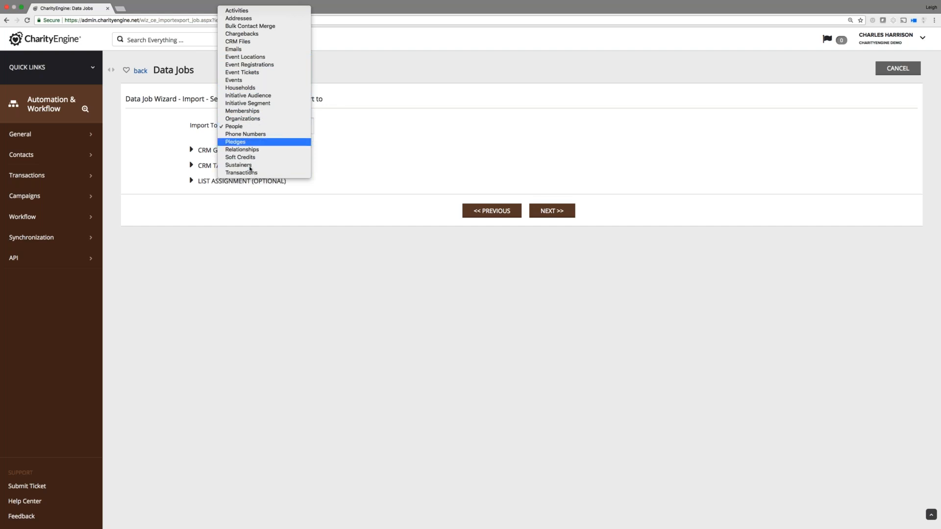
click(250, 172)
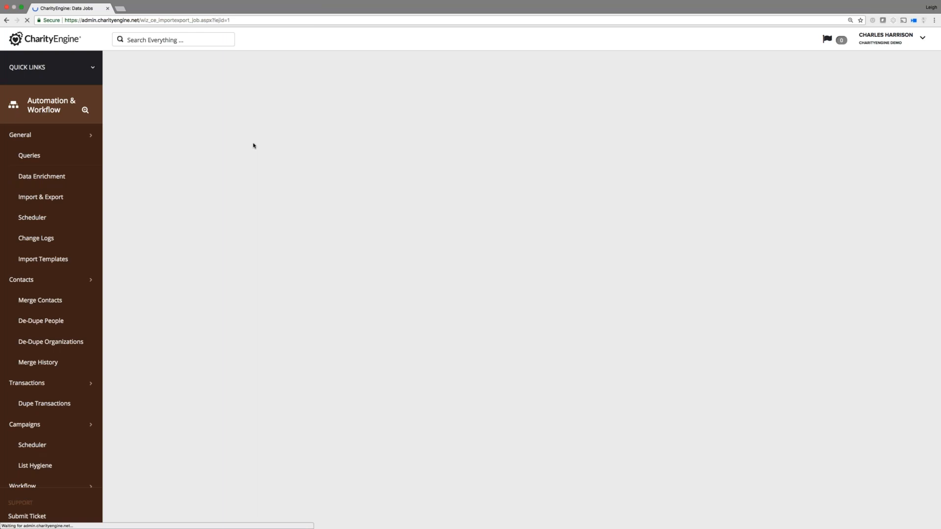
click(272, 147)
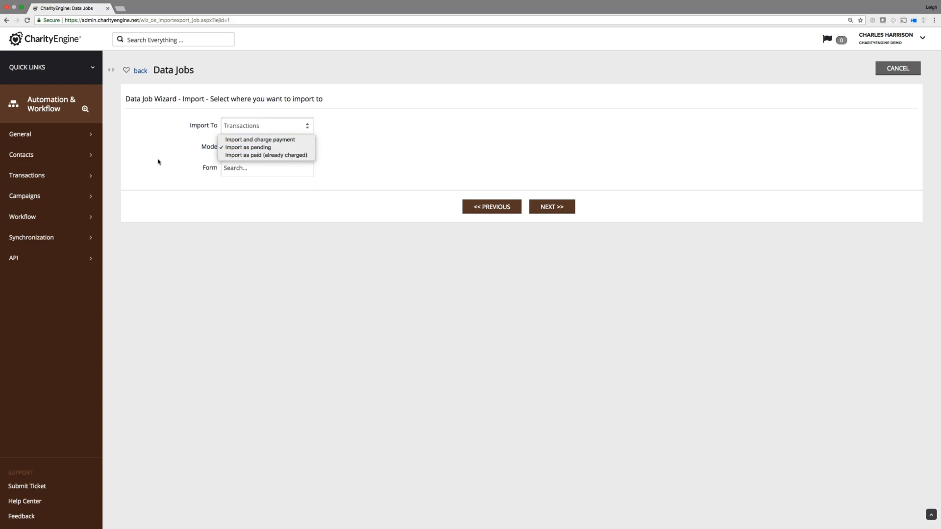
click(242, 128)
click(242, 127)
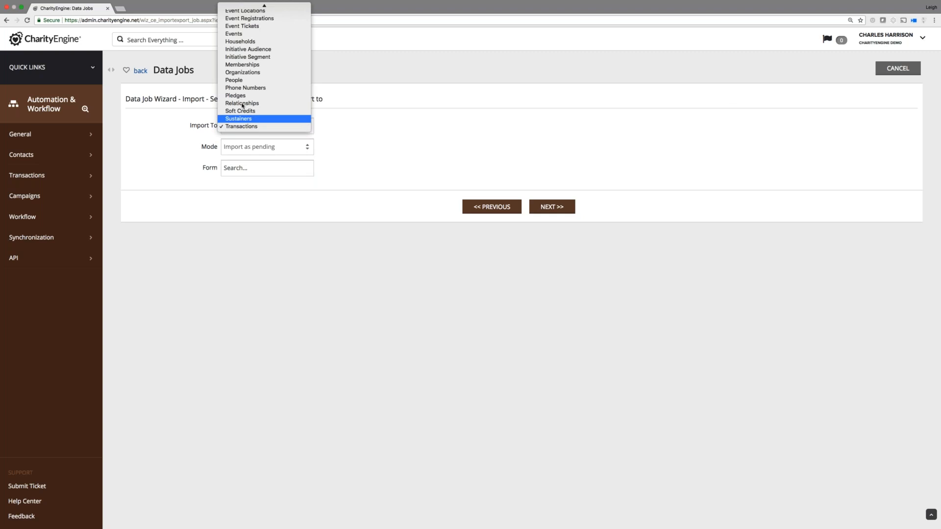
click(244, 80)
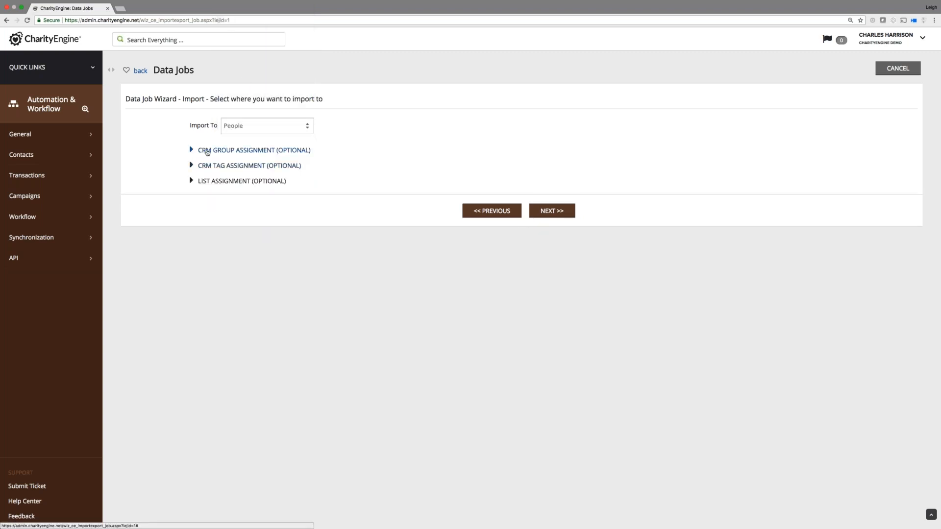
Assign the Media Contacts CRM group to the imported people.
click(191, 149)
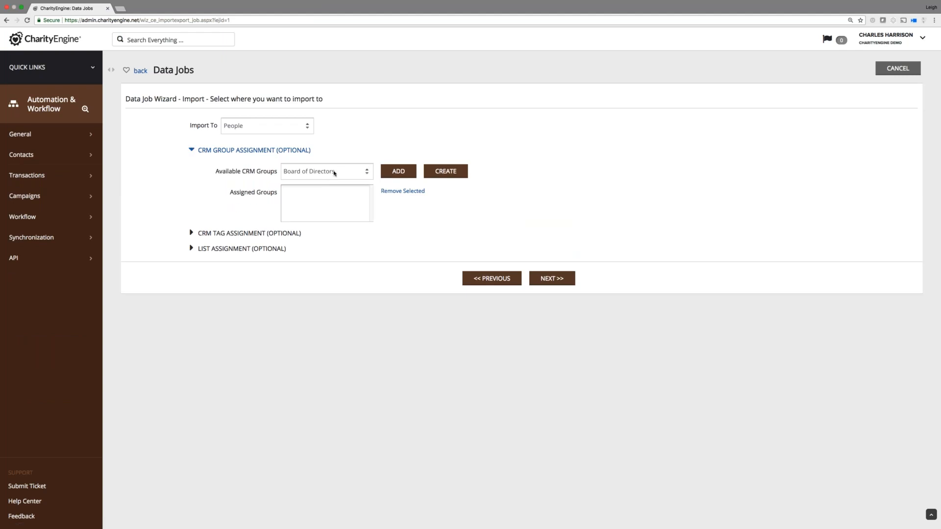
click(335, 172)
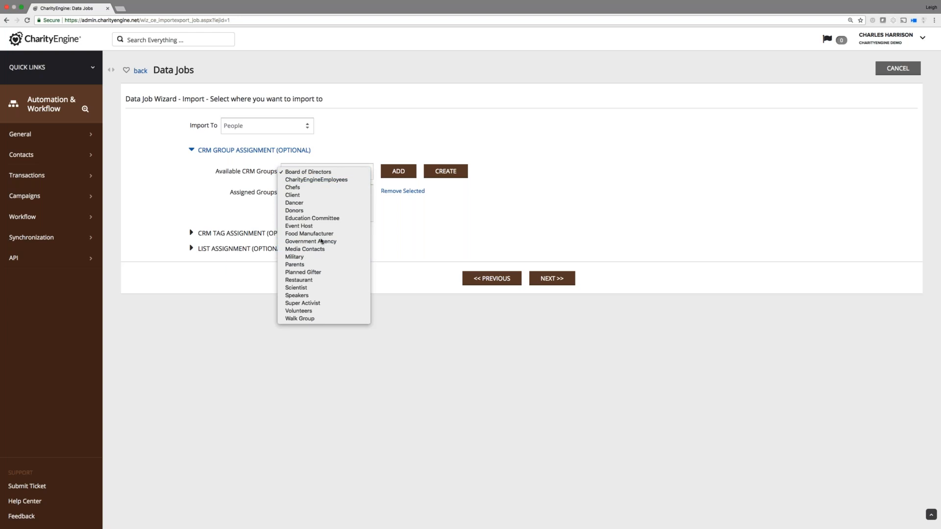
click(304, 250)
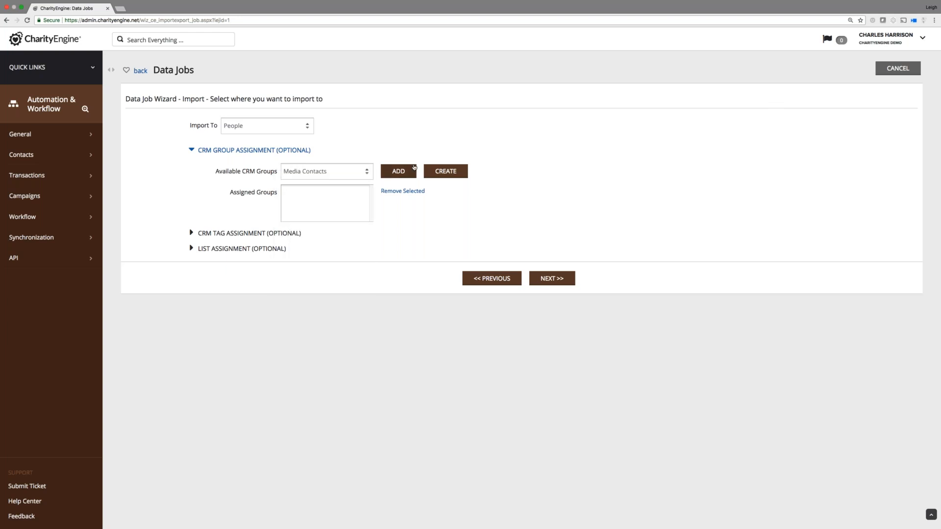
click(402, 173)
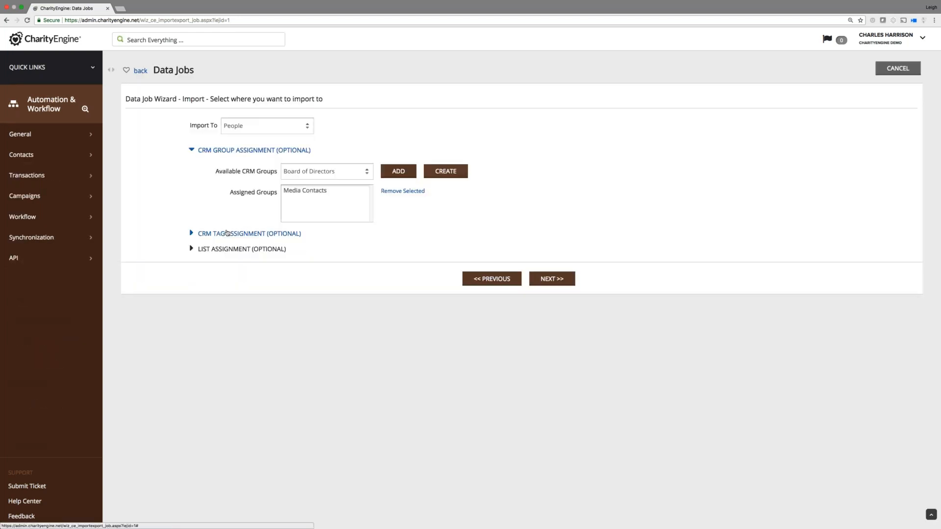
Add the Newsletter Recipients opt-in list and continue to field mapping.
click(207, 250)
click(329, 271)
scroll(330, 361, down, 4)
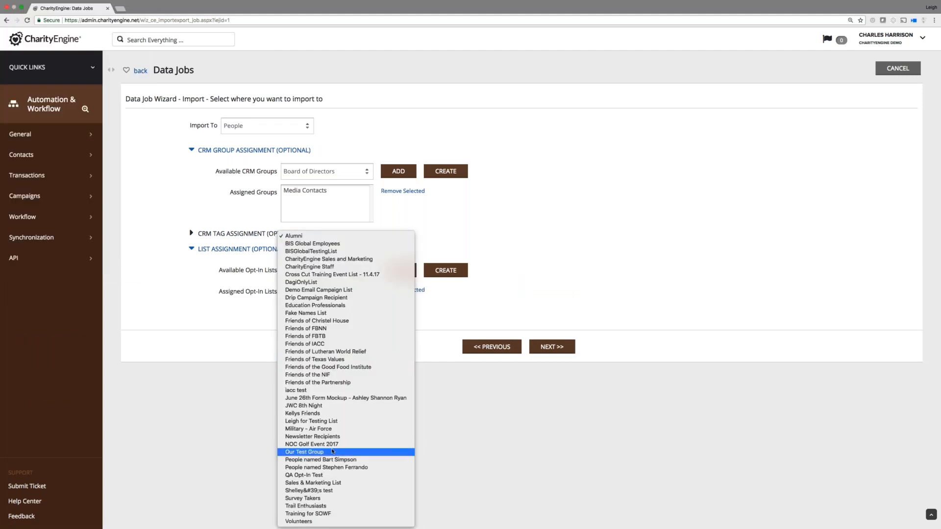
click(338, 436)
click(398, 271)
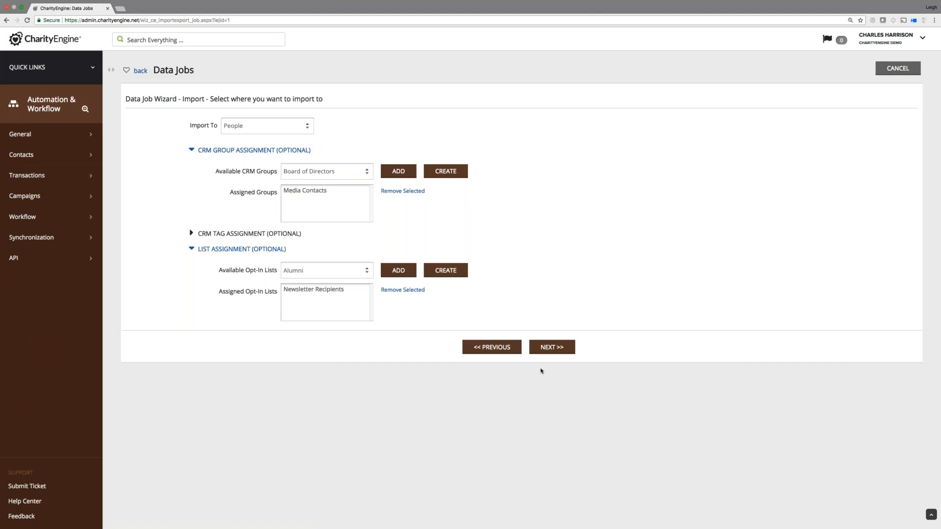
click(552, 347)
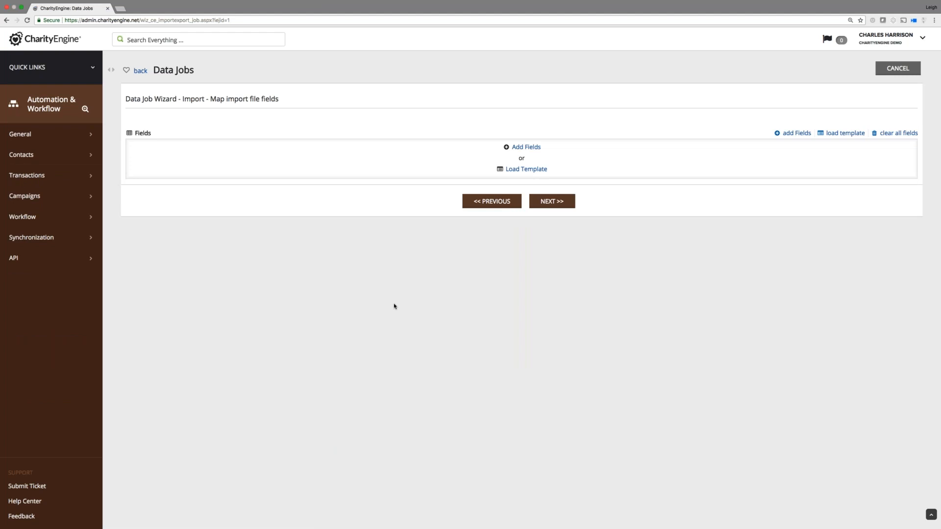
Load a saved mapping template that maps nine columns, First Name through Related Organization Name.
click(522, 170)
click(826, 174)
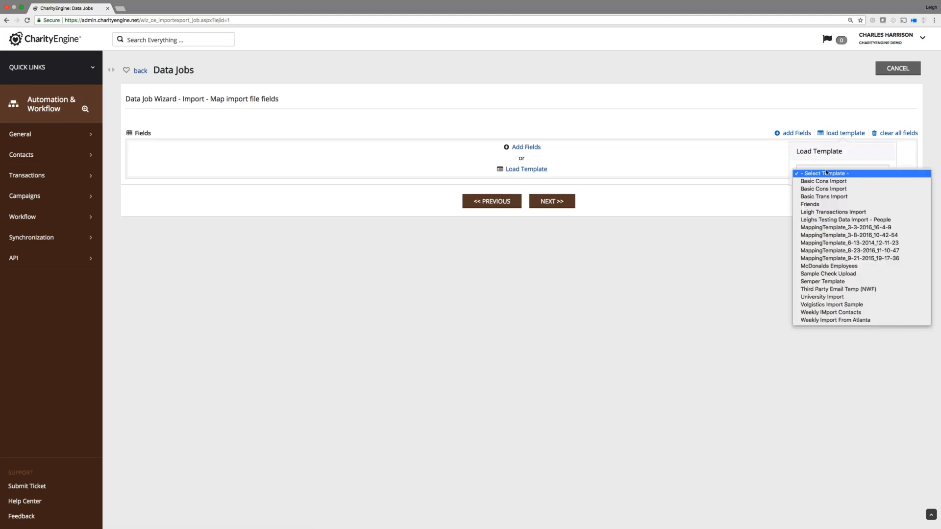
click(828, 234)
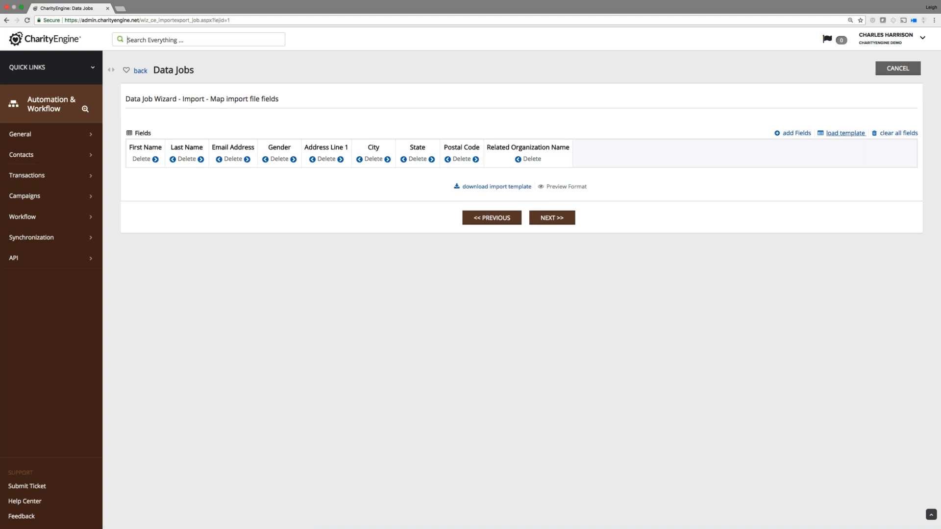
Add Employer Name to the field mapping and remove Related Organization Name.
click(804, 135)
click(784, 114)
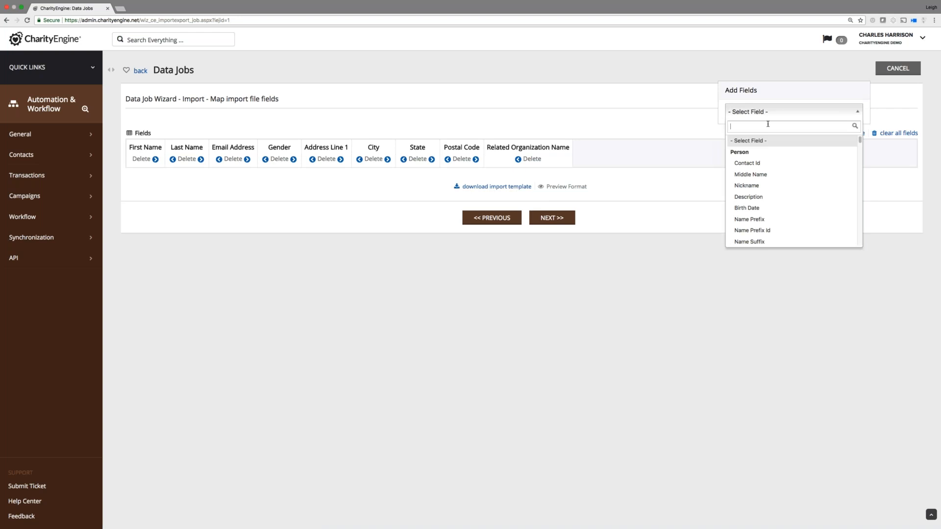
text(Employer)
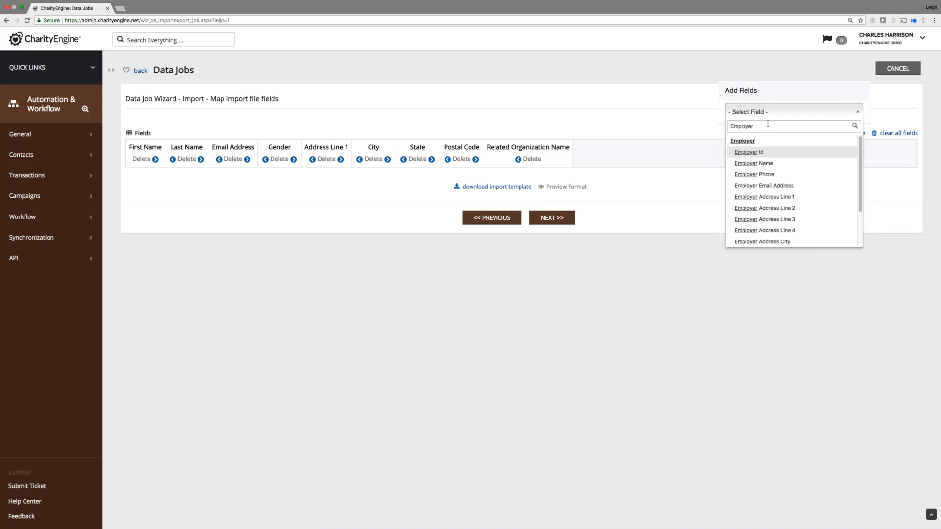
click(755, 163)
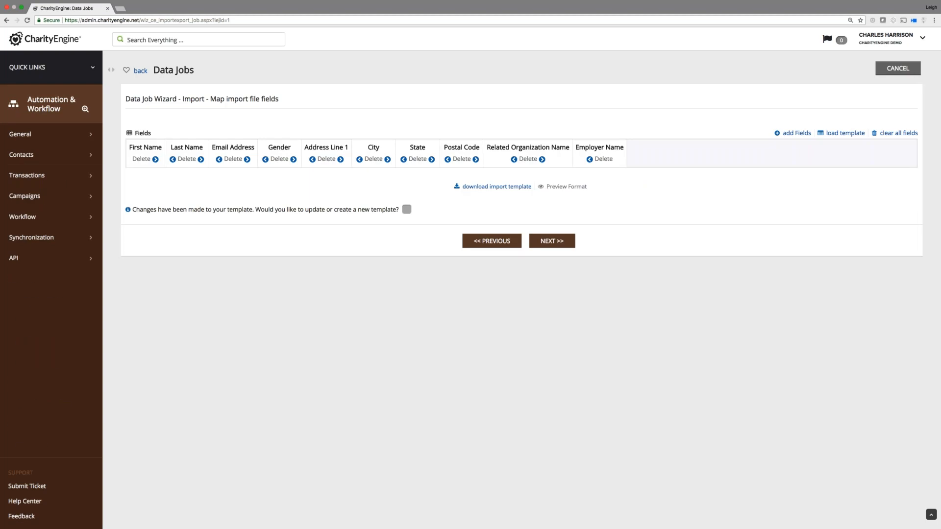
click(523, 159)
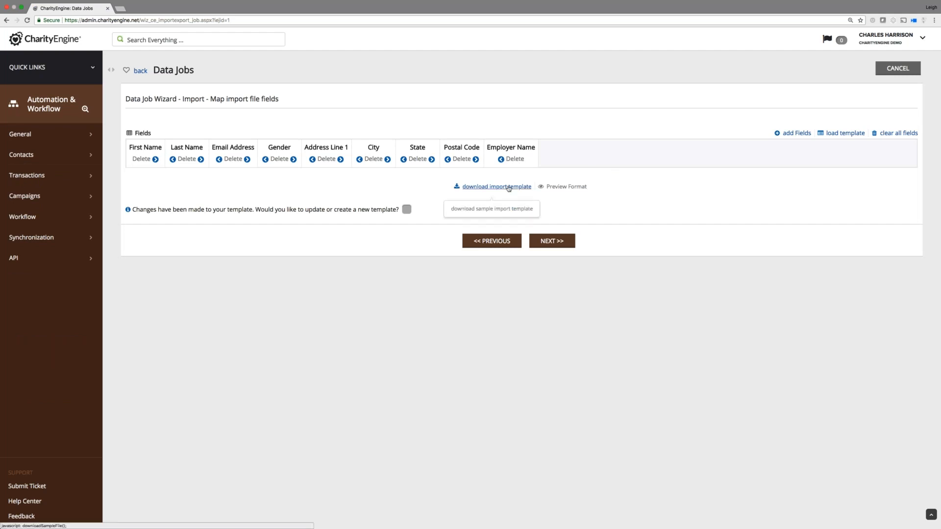
Save the mapping changes as a new template and continue to file retrieval.
click(407, 210)
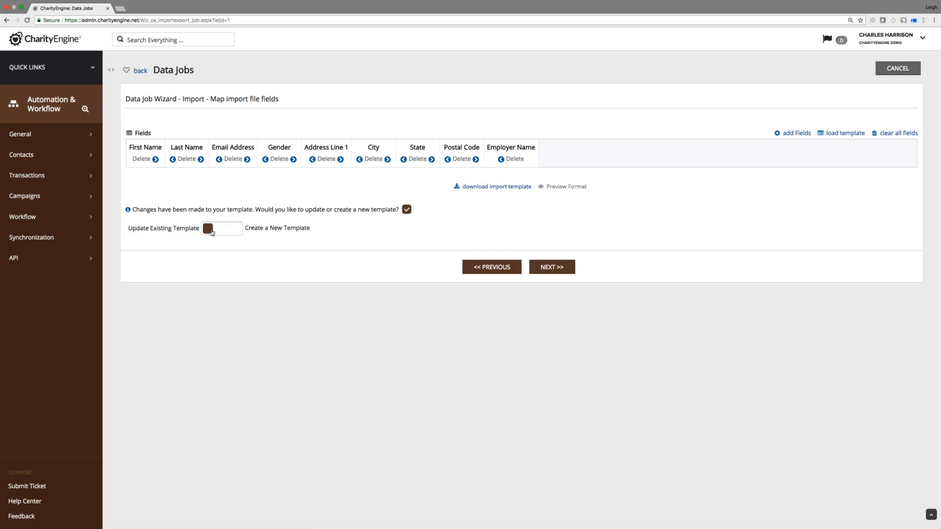
click(212, 232)
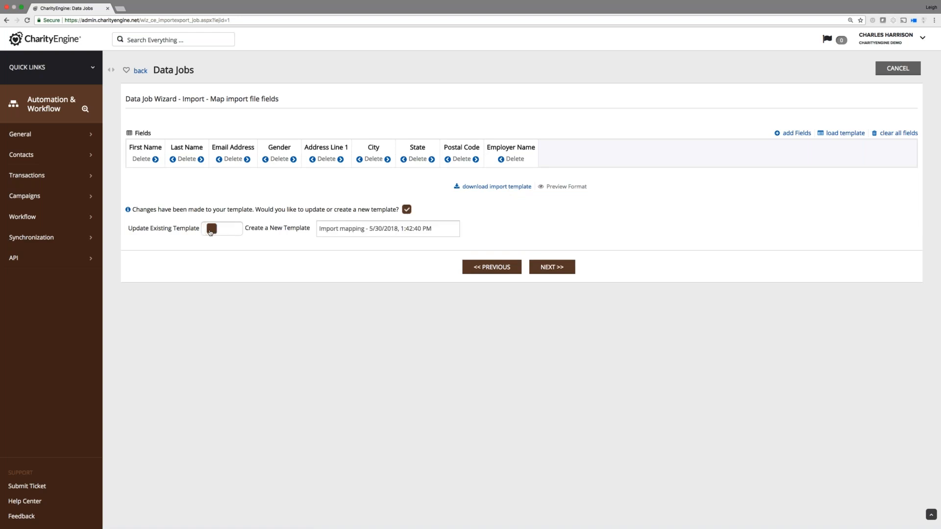
click(210, 232)
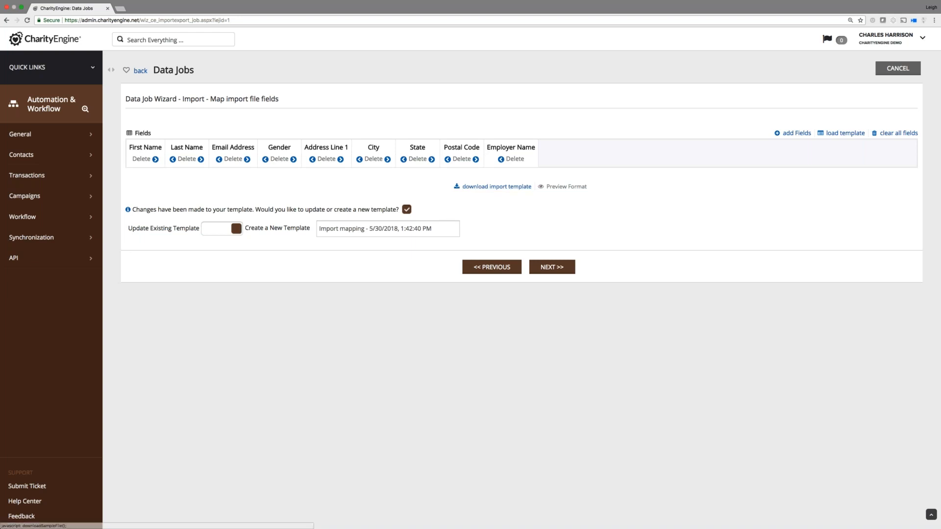
click(555, 270)
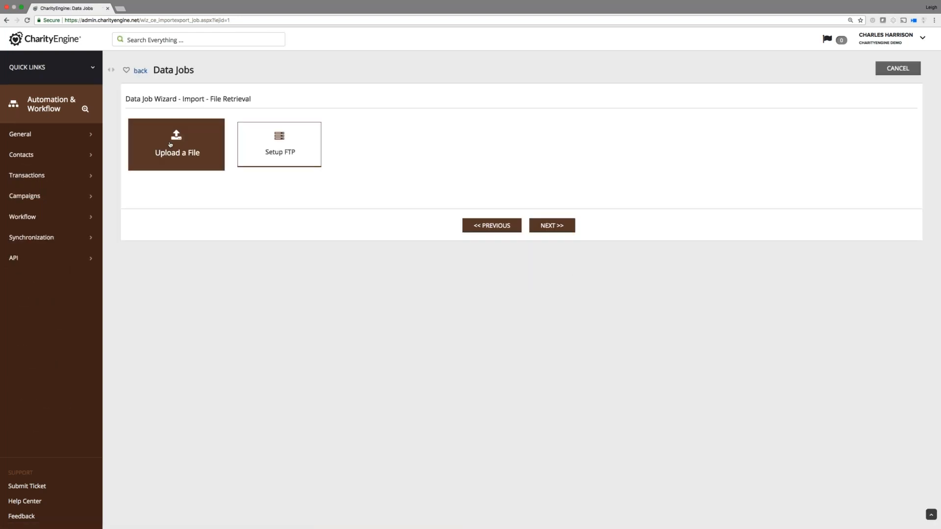
Choose Upload a File and continue with no file, triggering 'Please upload a valid file'.
click(178, 140)
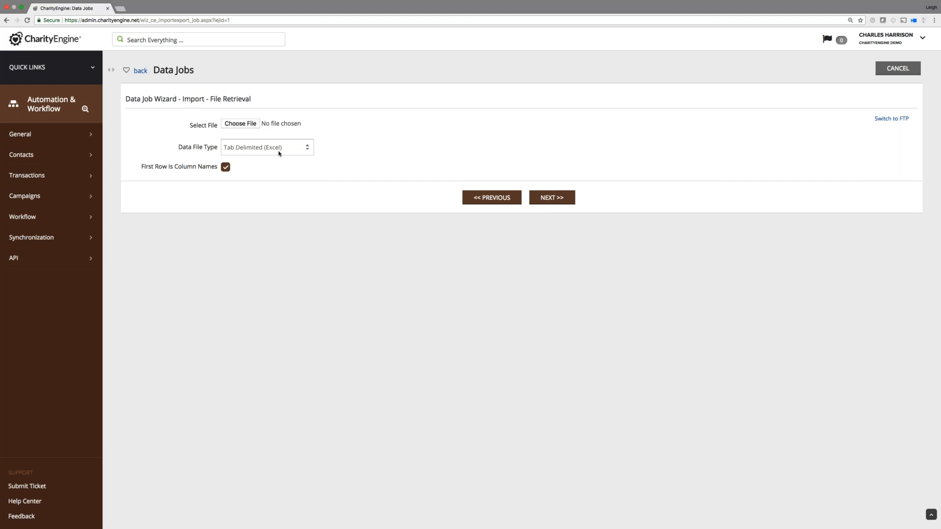
click(127, 40)
click(552, 199)
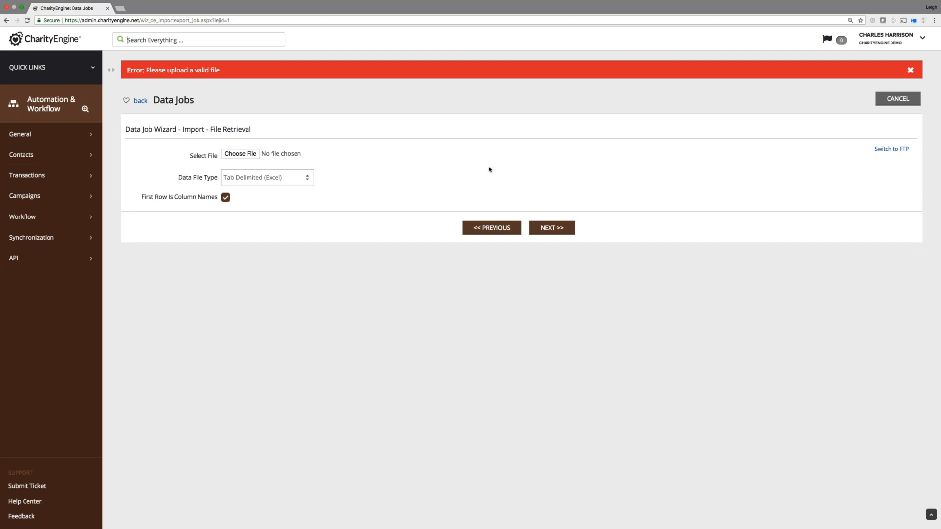
click(93, 68)
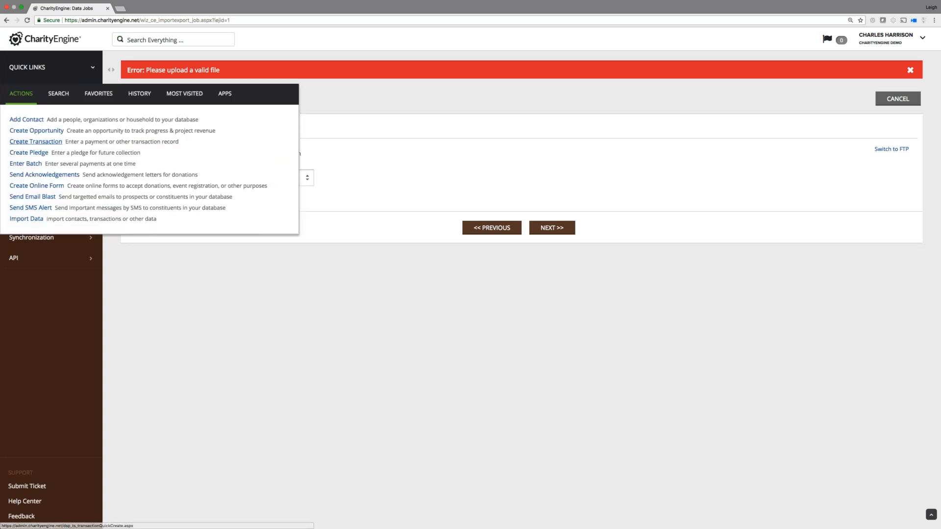
Open the declined $25.00 sustainer credit card donation dated 5/30/2018 from the Transactions list.
click(59, 93)
click(31, 134)
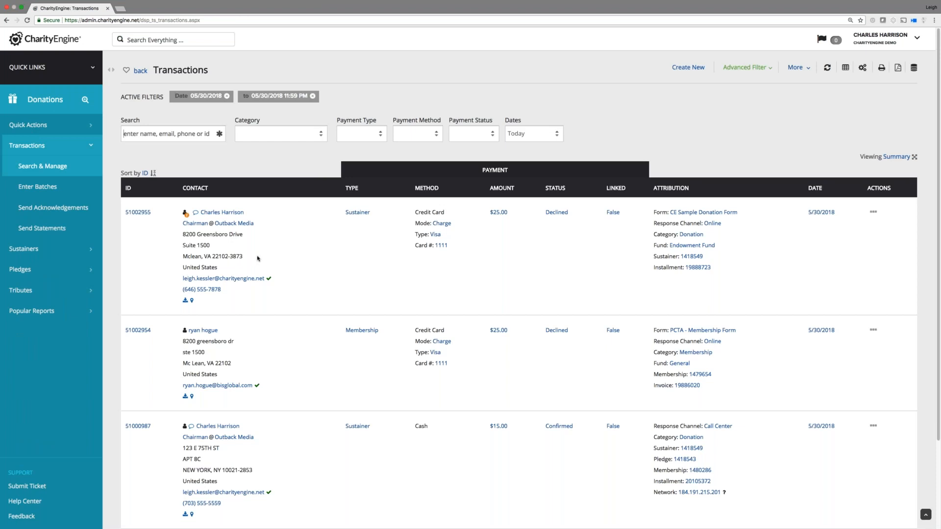
click(873, 212)
click(852, 237)
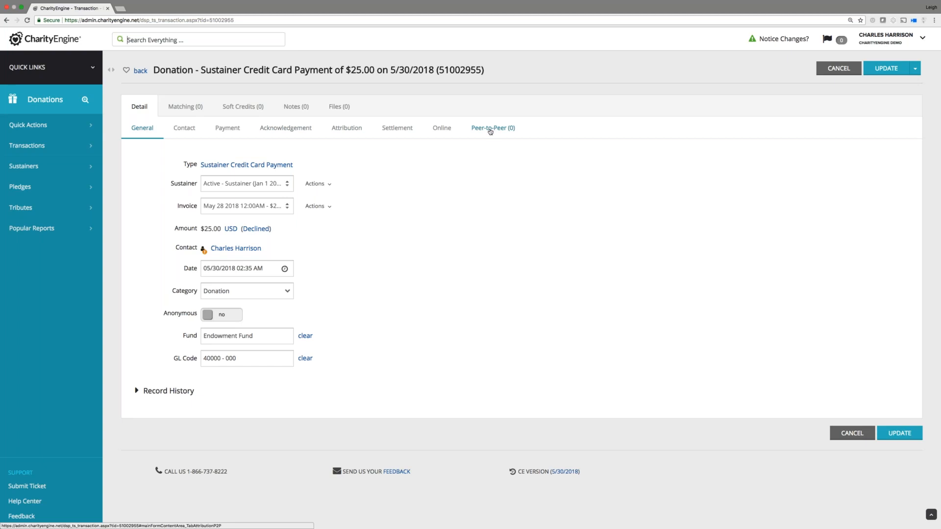
Attribute $10.00 to the Jacques' Ride peer-to-peer page, then view the empty Soft Credits tab.
click(490, 129)
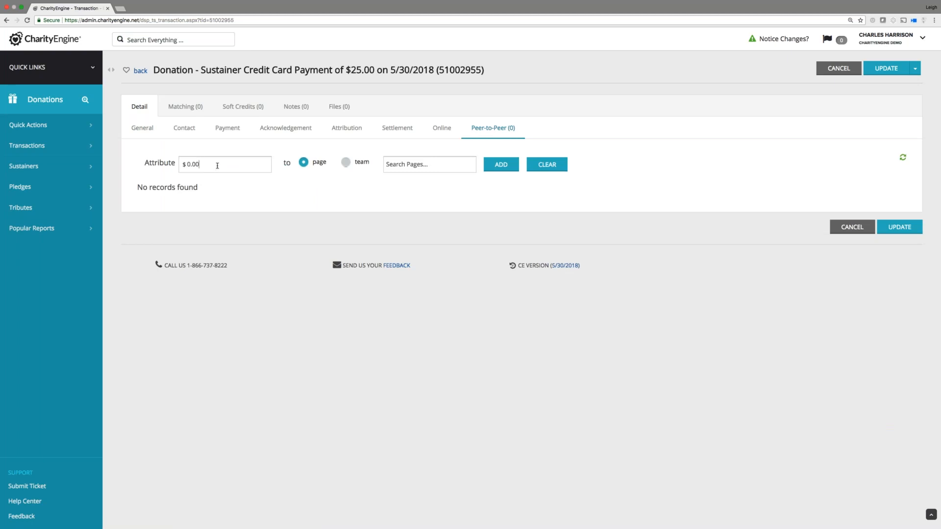
click(189, 164)
text(1)
click(417, 166)
text(jacq)
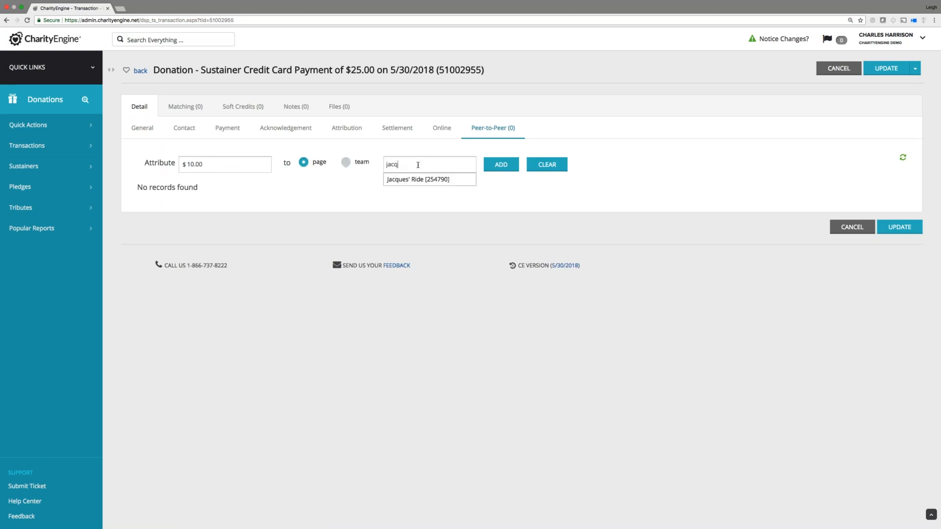
click(418, 180)
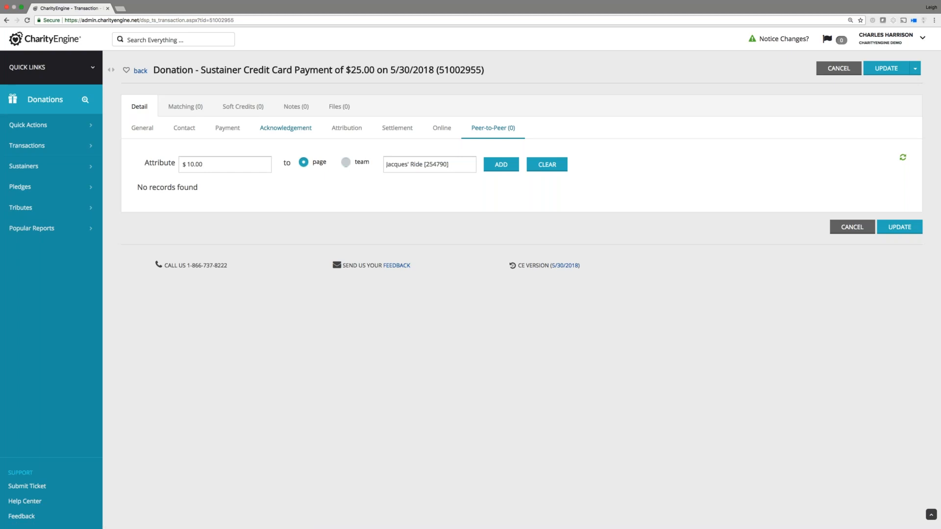
click(243, 106)
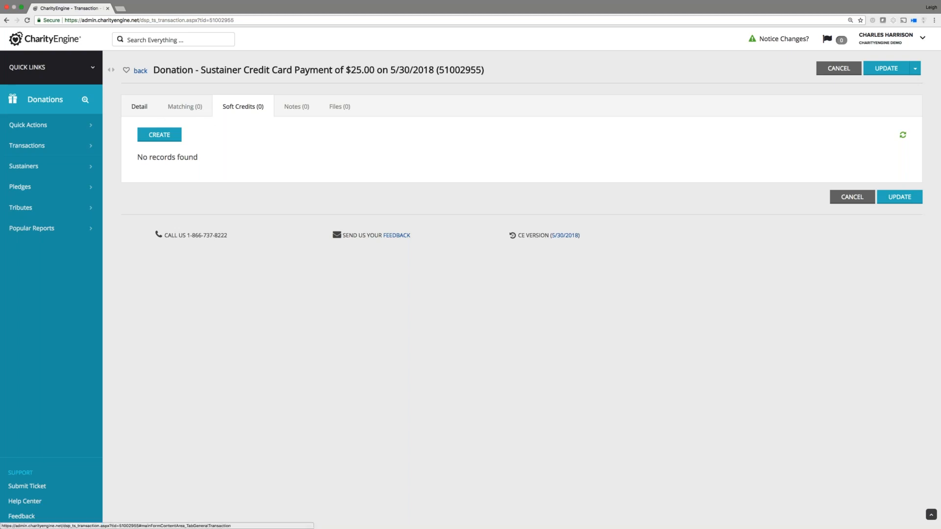
click(144, 107)
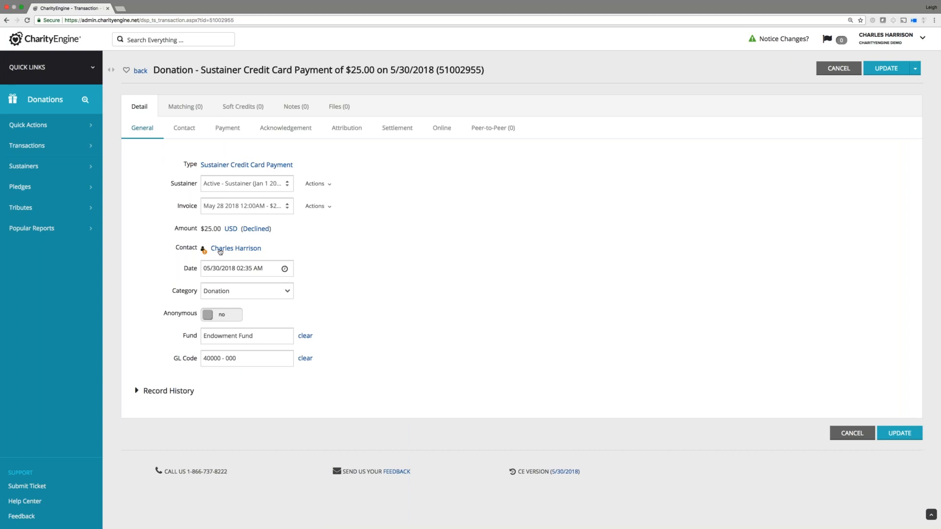
click(204, 253)
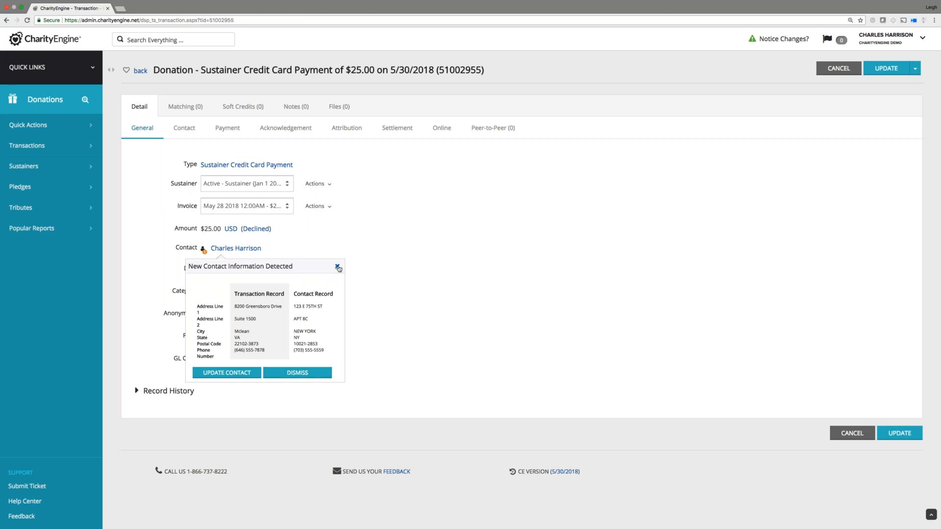
click(338, 267)
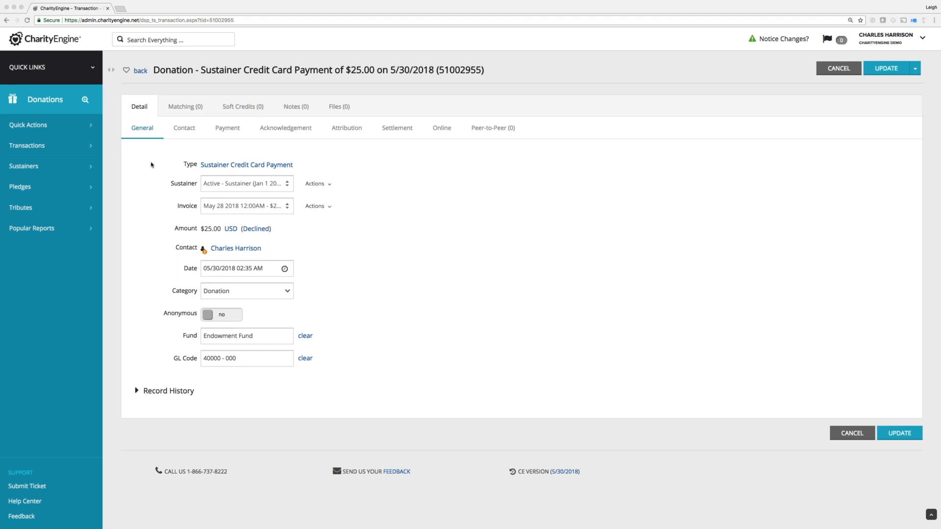
Start a New Pledge and browse its Contact, Billing and Attribution tabs, ending on General.
click(54, 133)
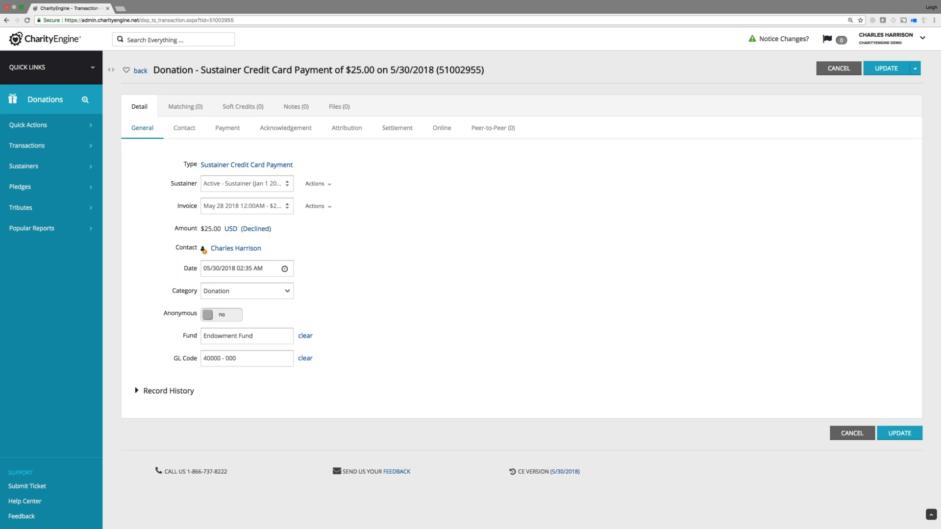
click(70, 129)
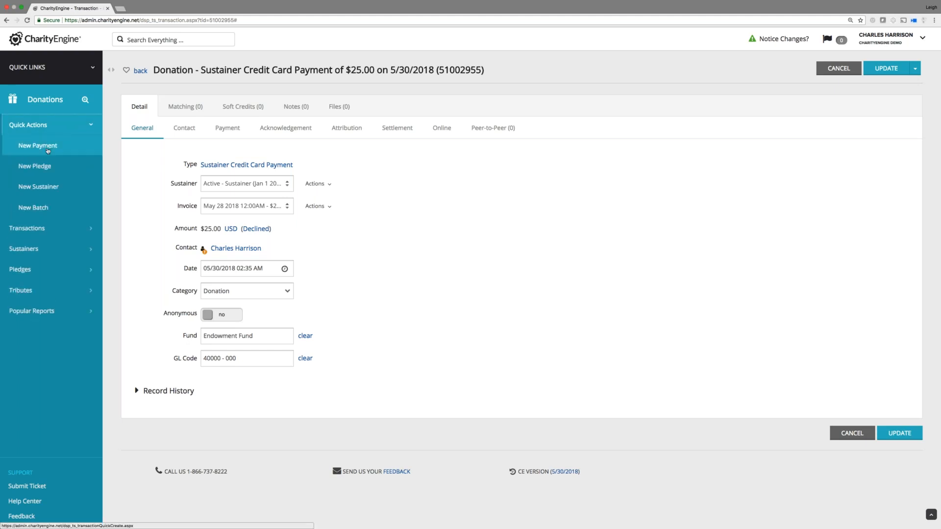
click(46, 169)
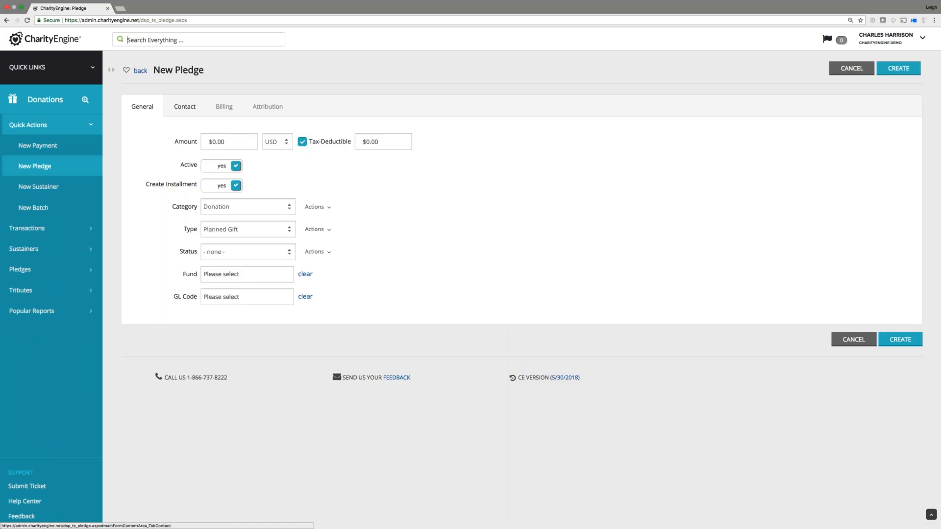
click(187, 107)
click(224, 107)
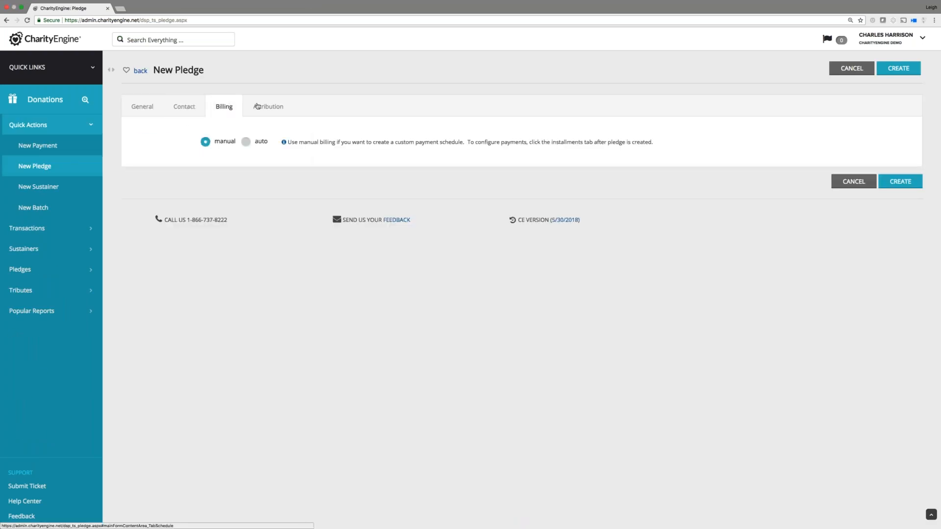
click(267, 106)
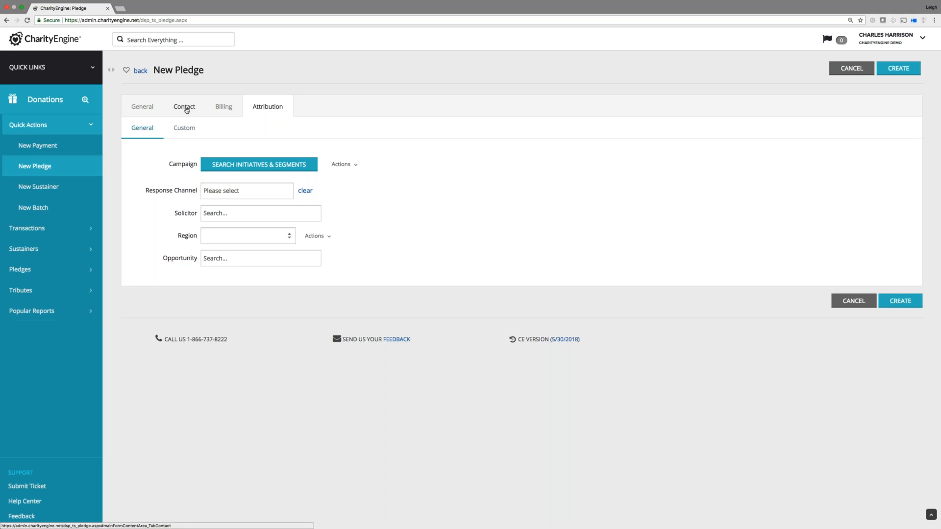
click(186, 110)
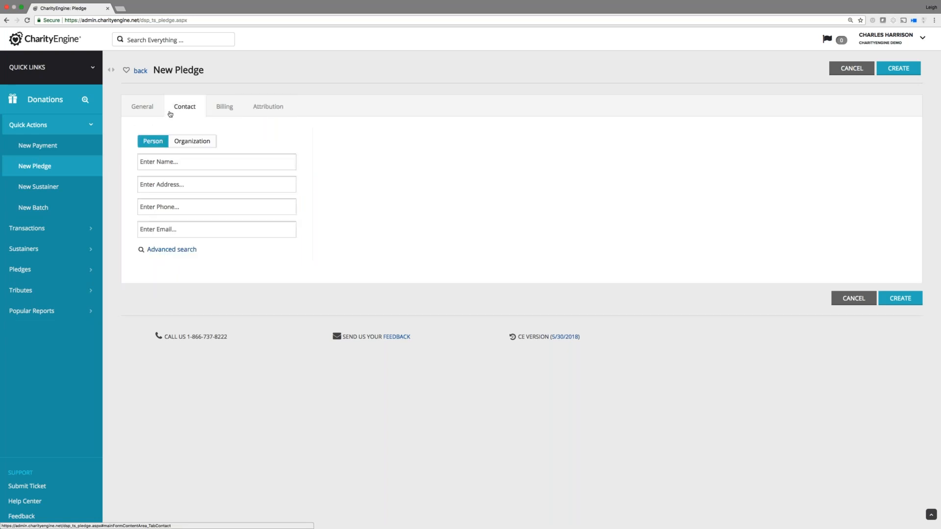
click(140, 106)
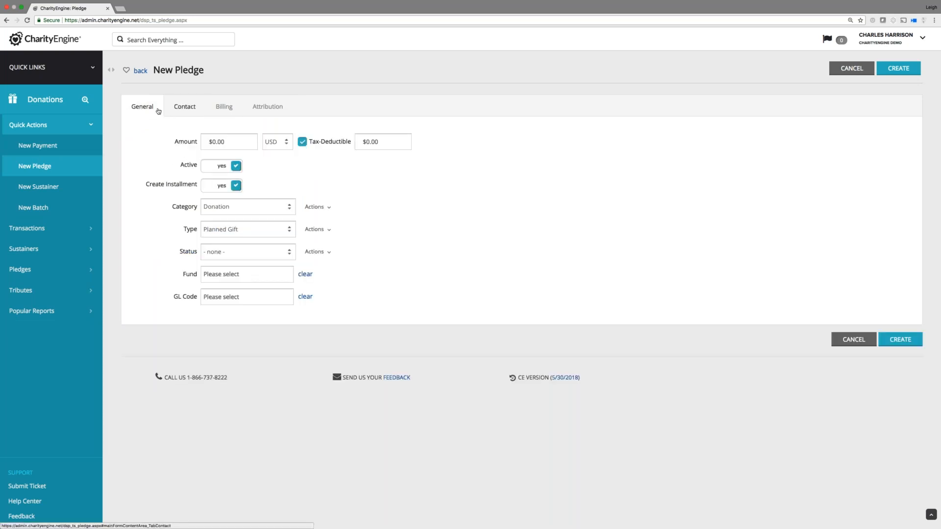
Check the pledge's manual versus auto billing options, then switch to creating a New Payment.
click(223, 106)
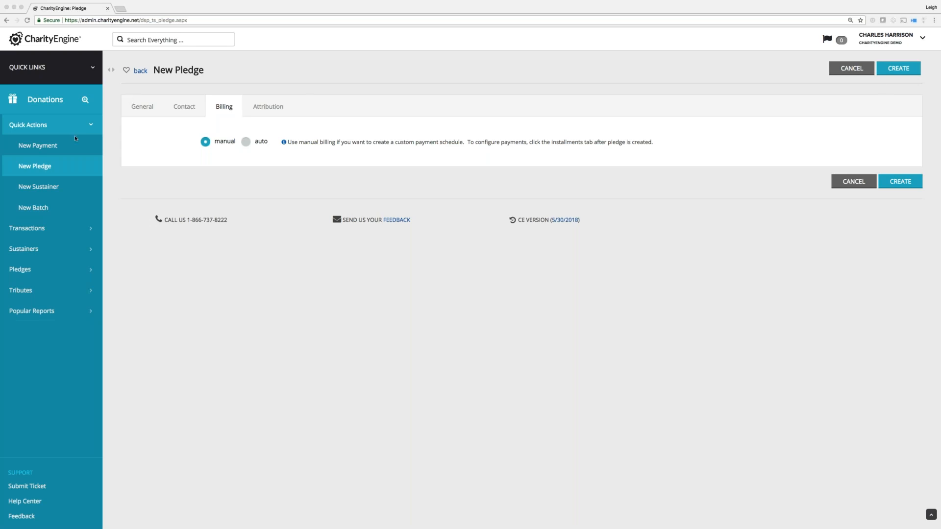
click(52, 148)
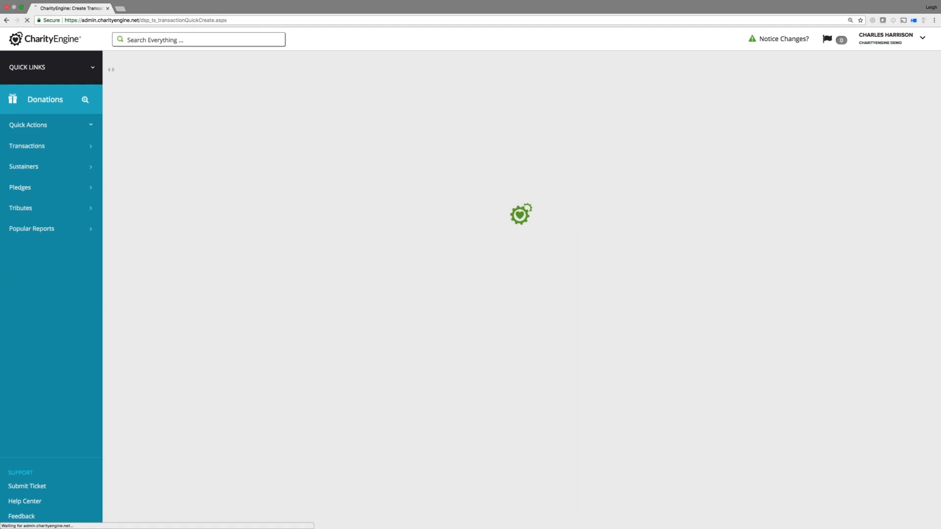
Look up the contact by full name and select the first matching record.
click(158, 159)
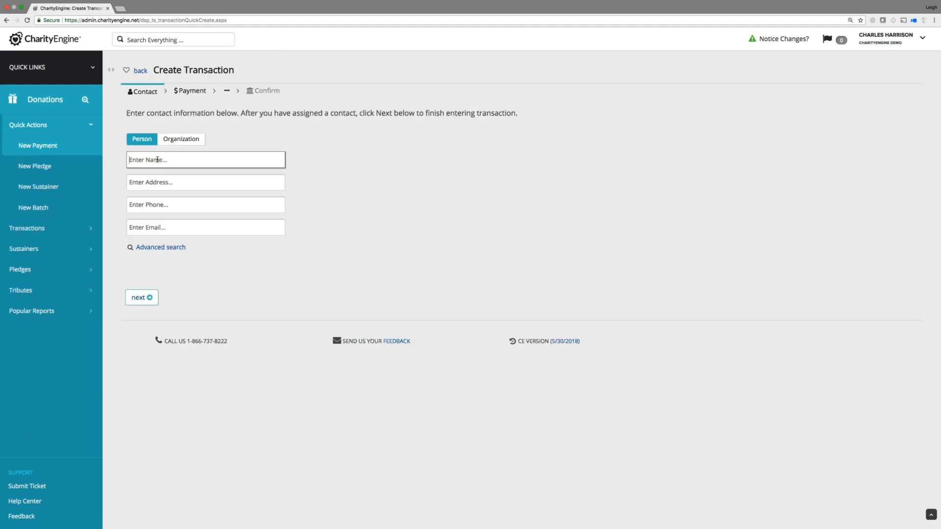
click(307, 197)
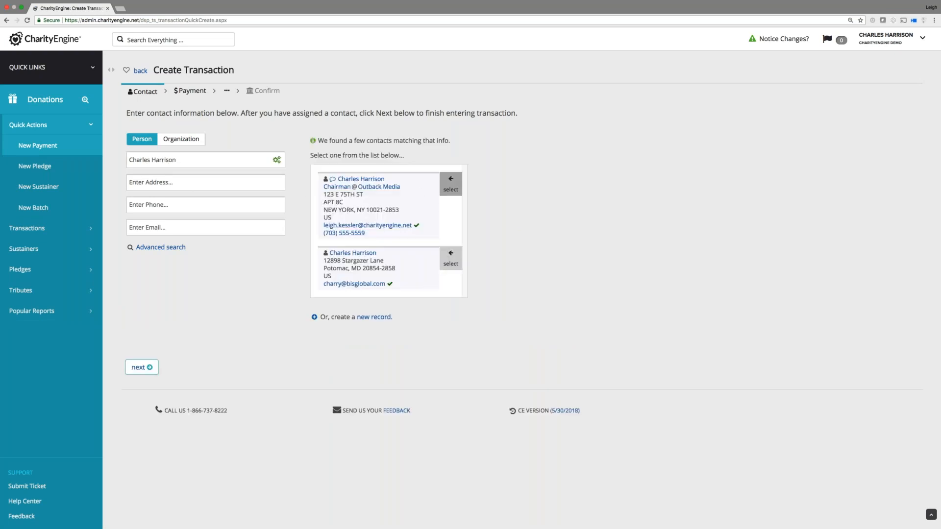
click(452, 183)
click(140, 307)
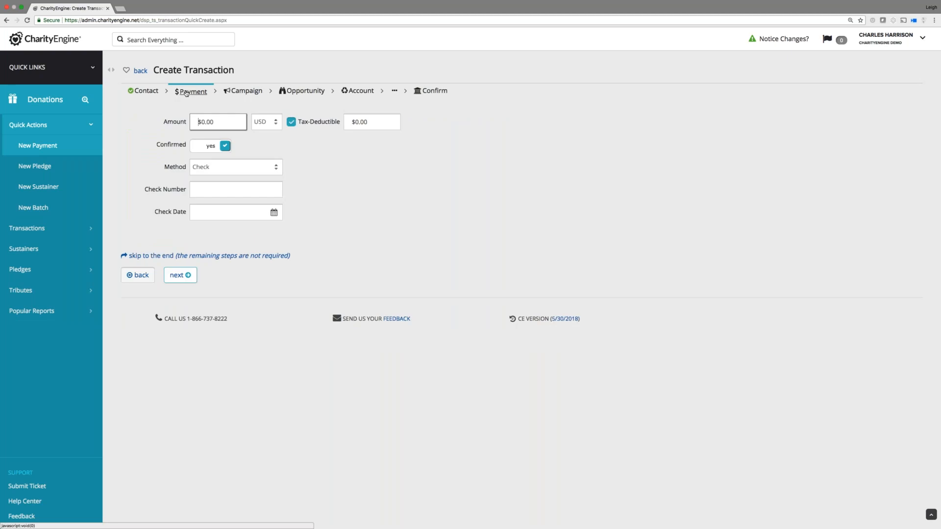
Enter a $25 payment with Cash as the method and move to the Campaign step.
text(25)
click(209, 167)
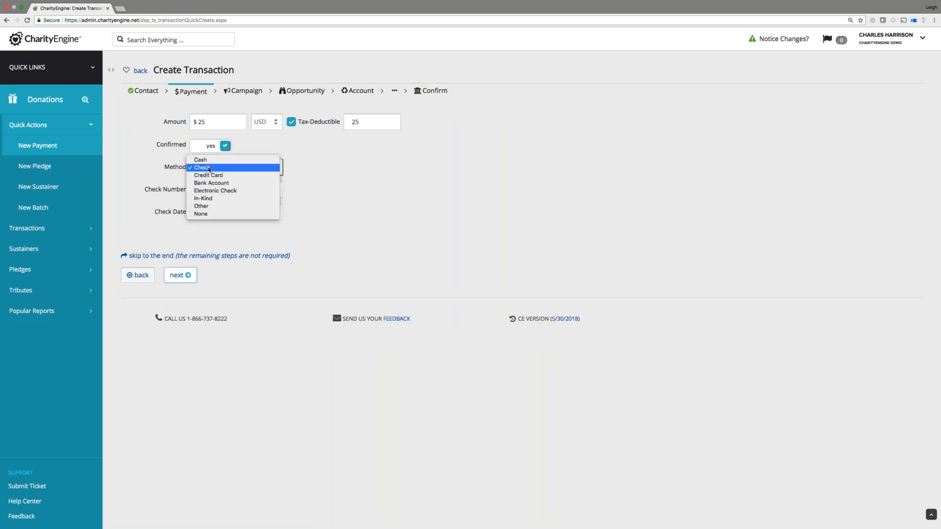
click(201, 160)
click(256, 92)
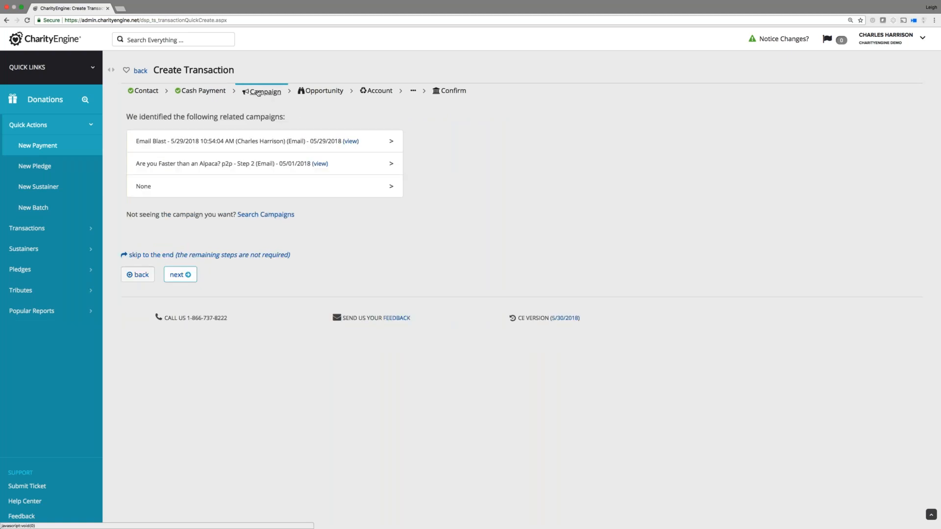
click(260, 92)
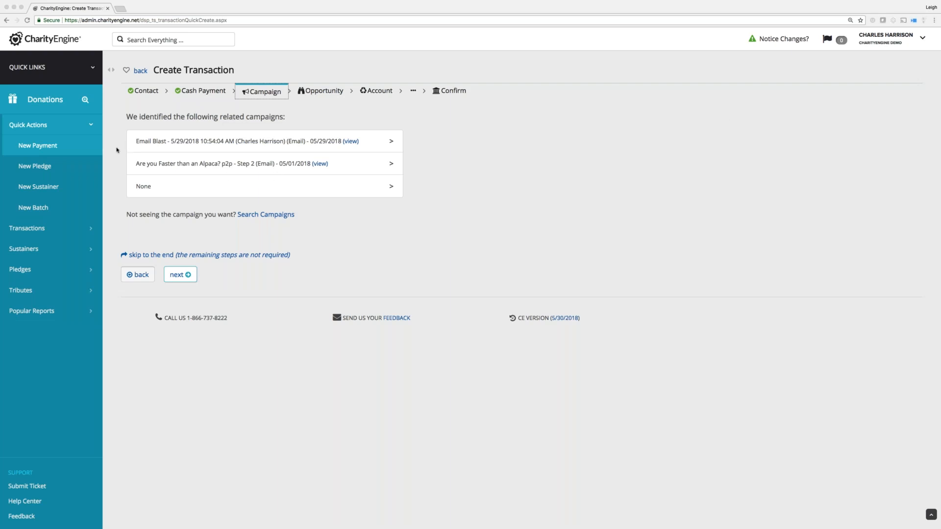
Find the contact via the Contacts search, open their record and begin editing it.
click(92, 68)
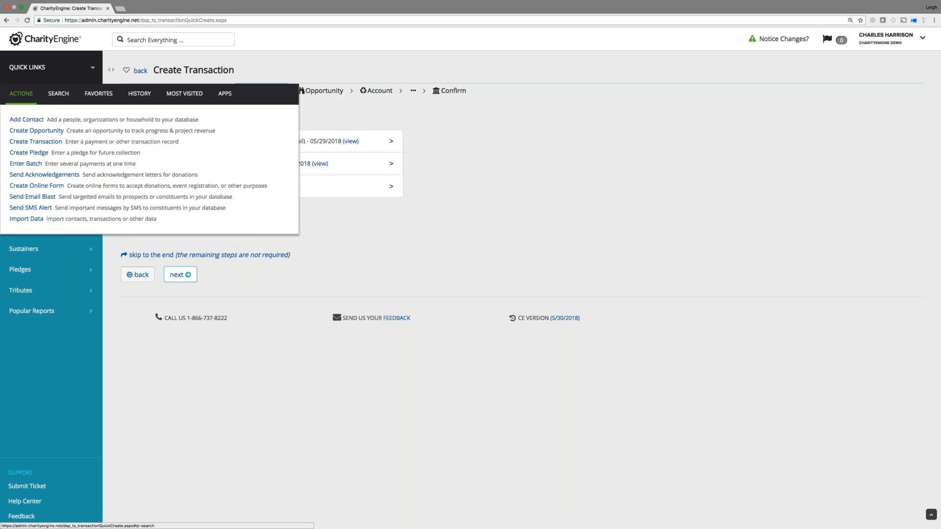
click(58, 94)
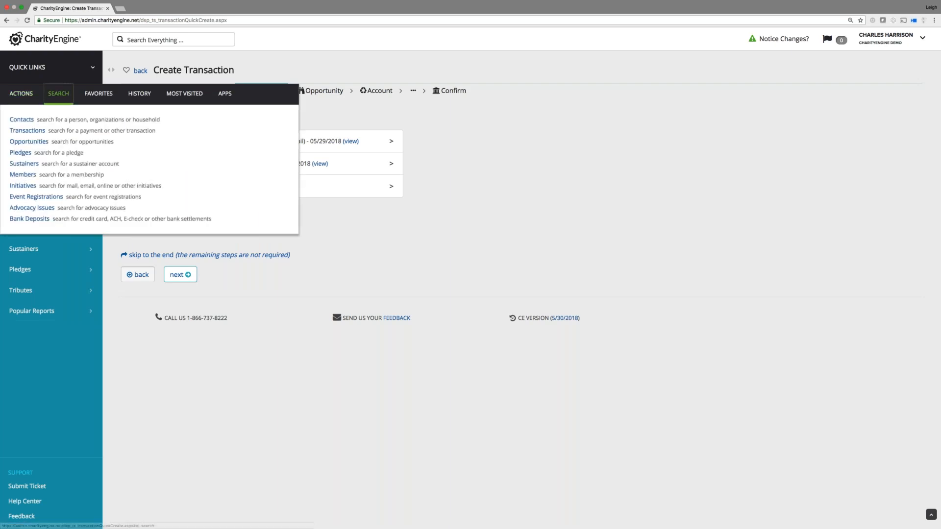
click(24, 121)
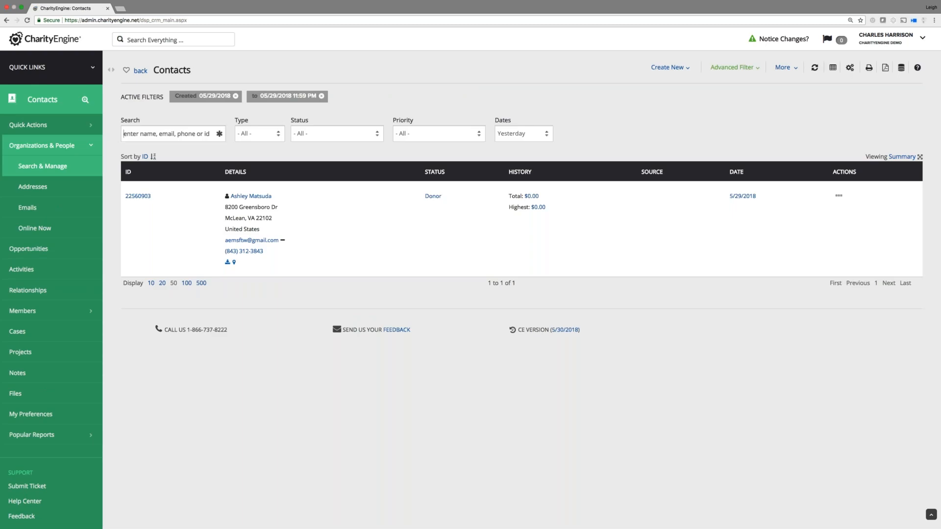
click(251, 196)
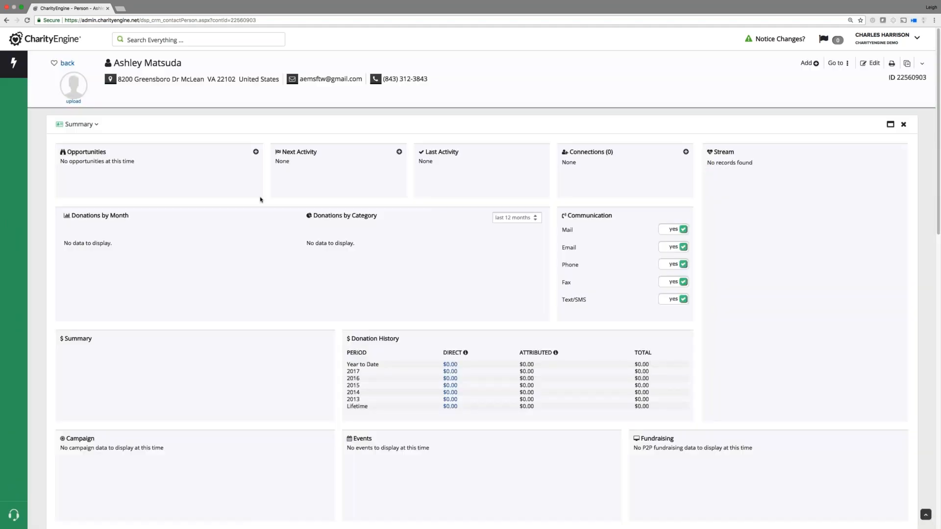
click(873, 63)
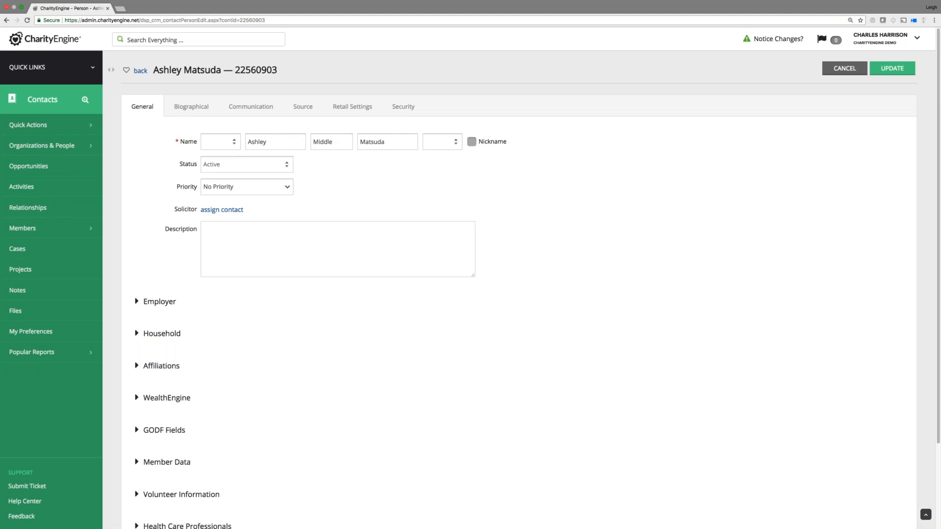
Return from the edit form to the contact summary and open the Go to section list.
click(139, 72)
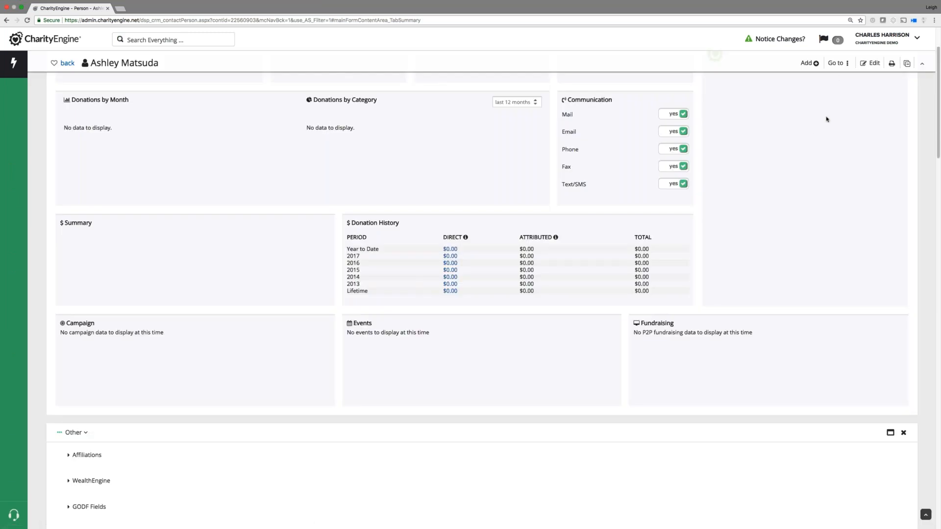
click(837, 64)
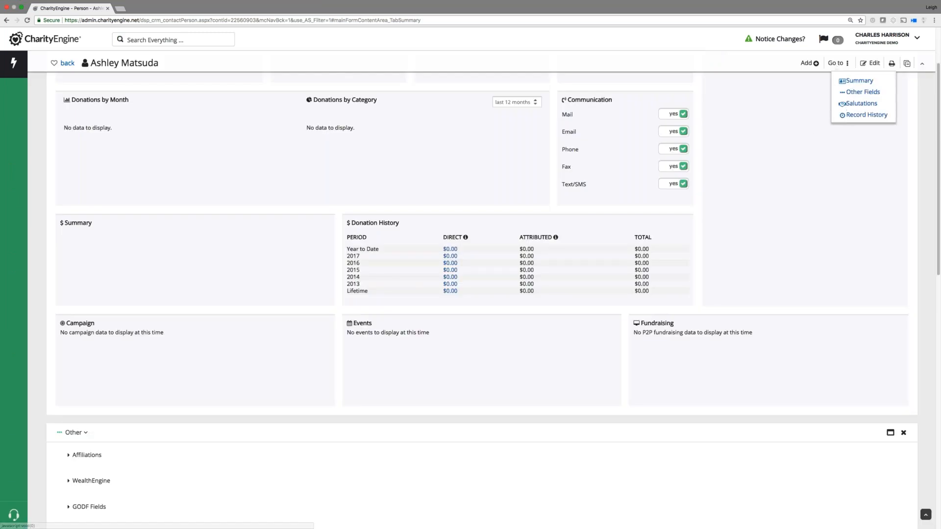
click(849, 105)
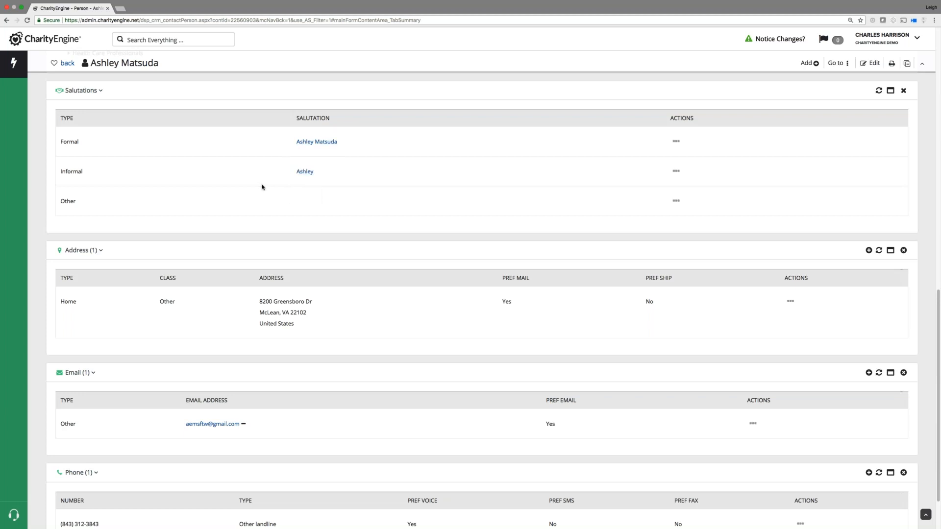
click(677, 202)
mouse_move(678, 175)
click(748, 424)
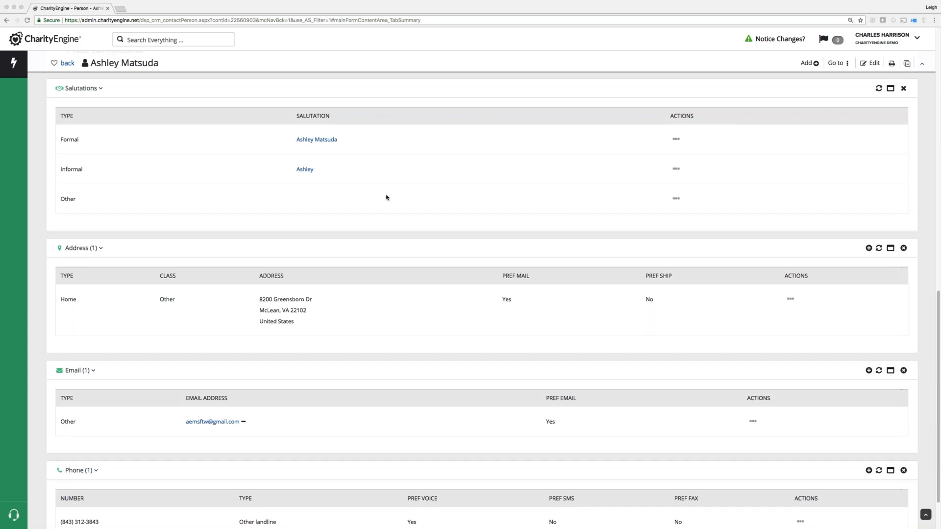
scroll(386, 197, up, 8)
scroll(387, 197, up, 6)
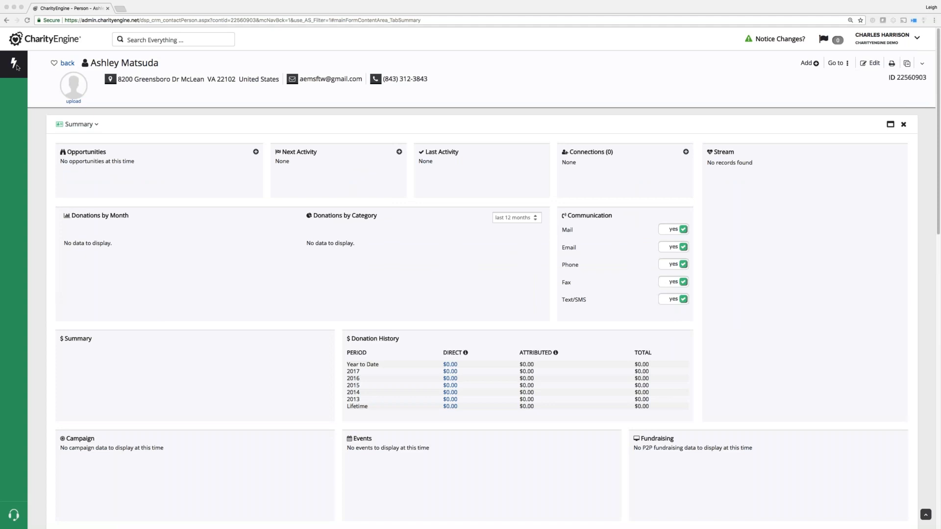
Go to the Members Search & Manage list from the sidebar's Organizations & People section.
click(14, 69)
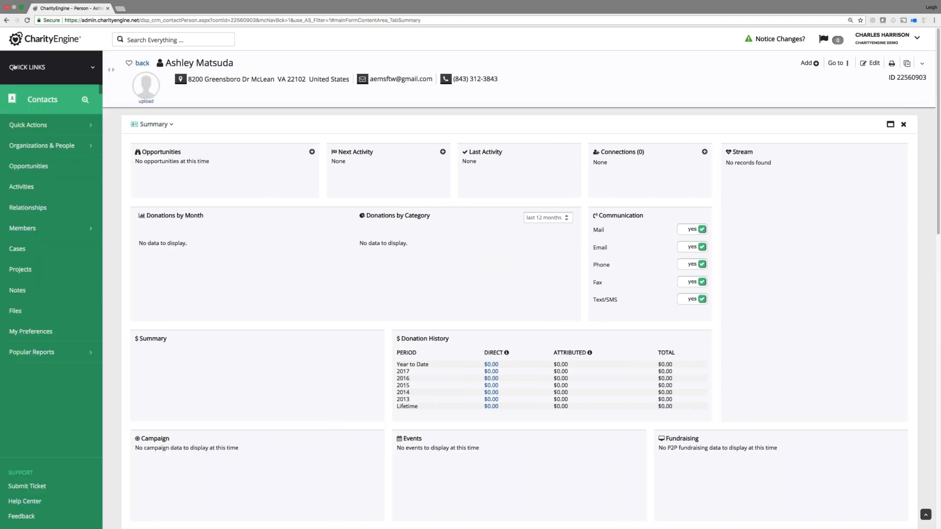
click(57, 147)
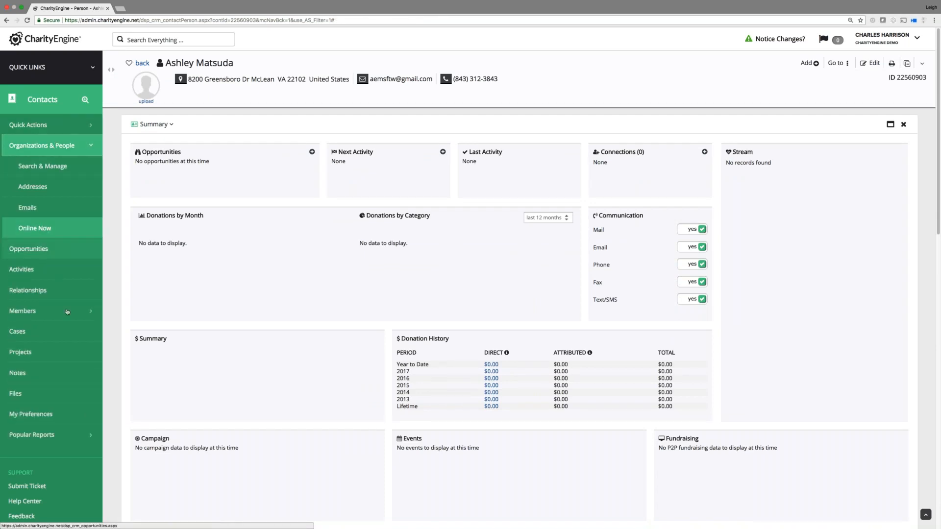
click(44, 314)
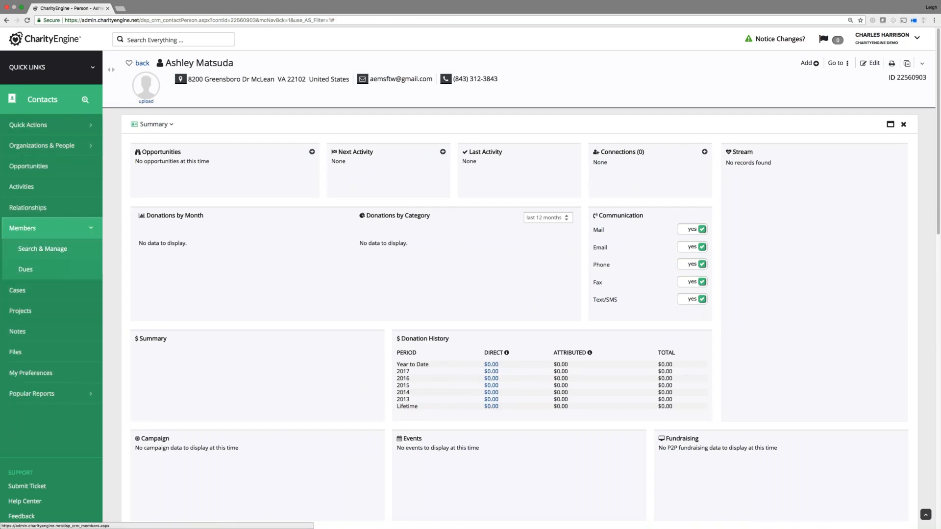
click(42, 248)
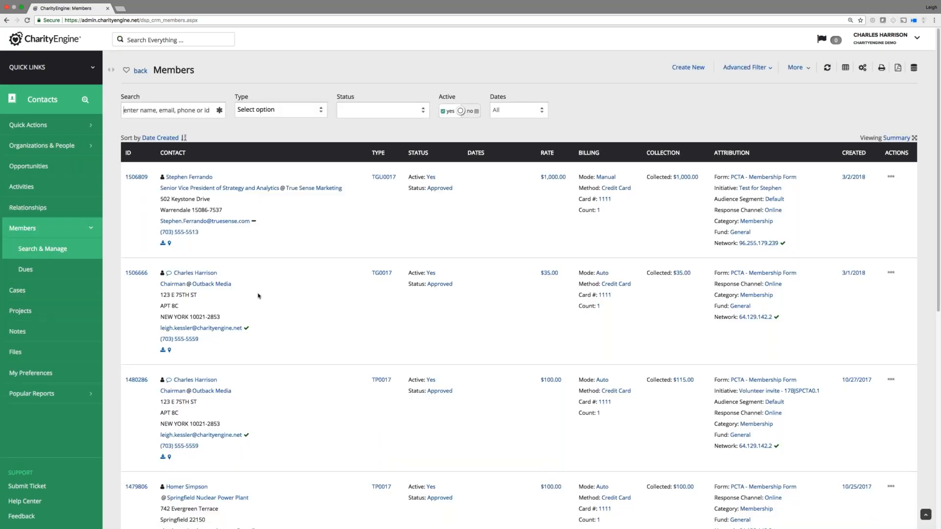
scroll(259, 296, down, 1)
mouse_move(755, 266)
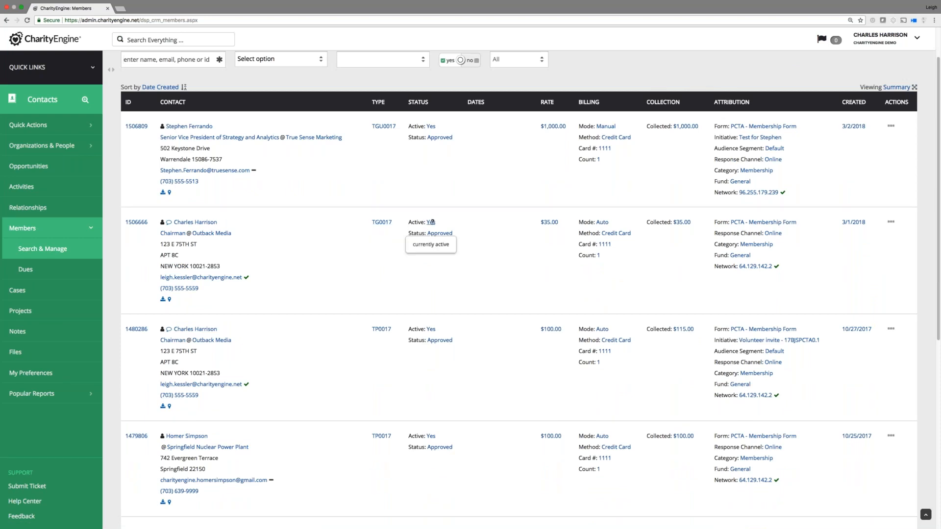
mouse_move(891, 222)
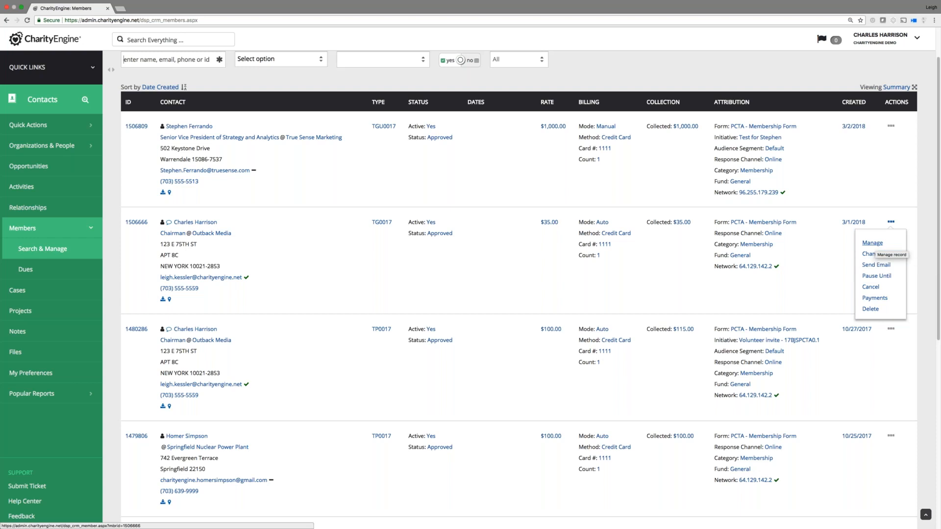
click(874, 254)
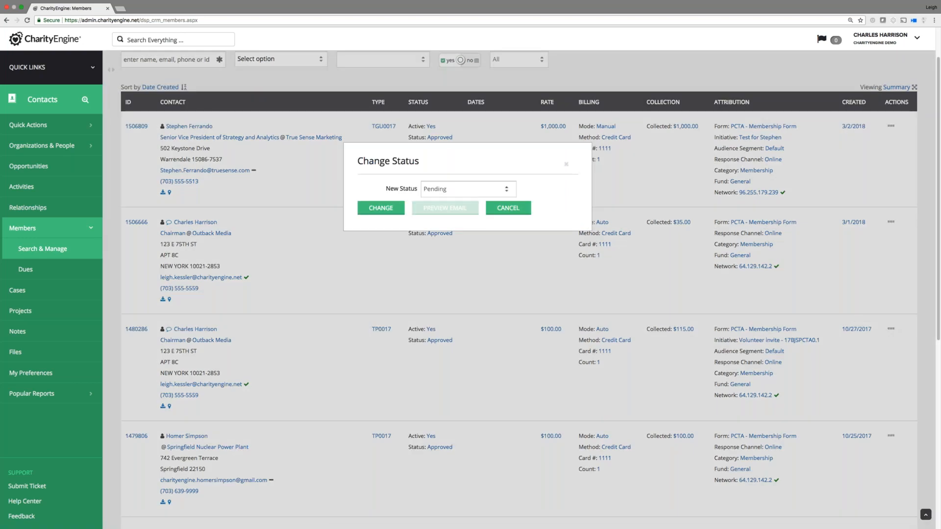
click(468, 189)
click(459, 191)
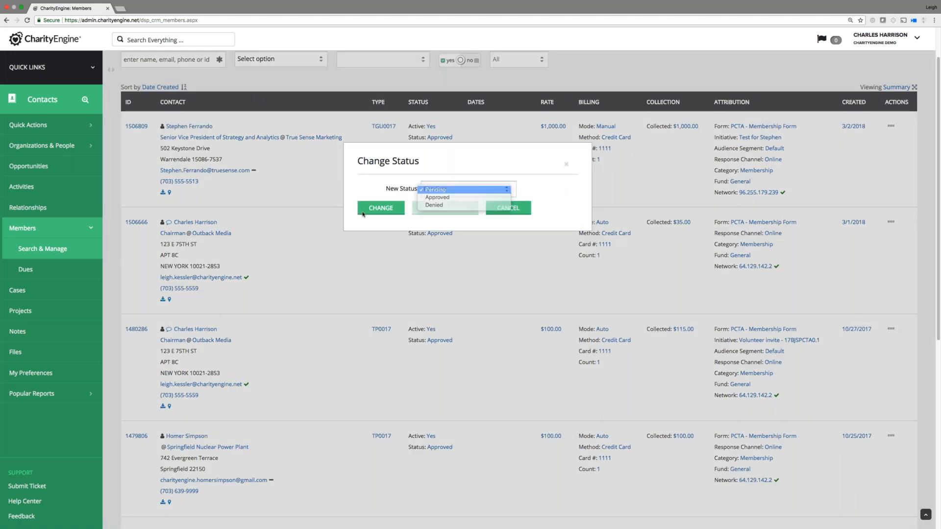
click(509, 208)
click(891, 223)
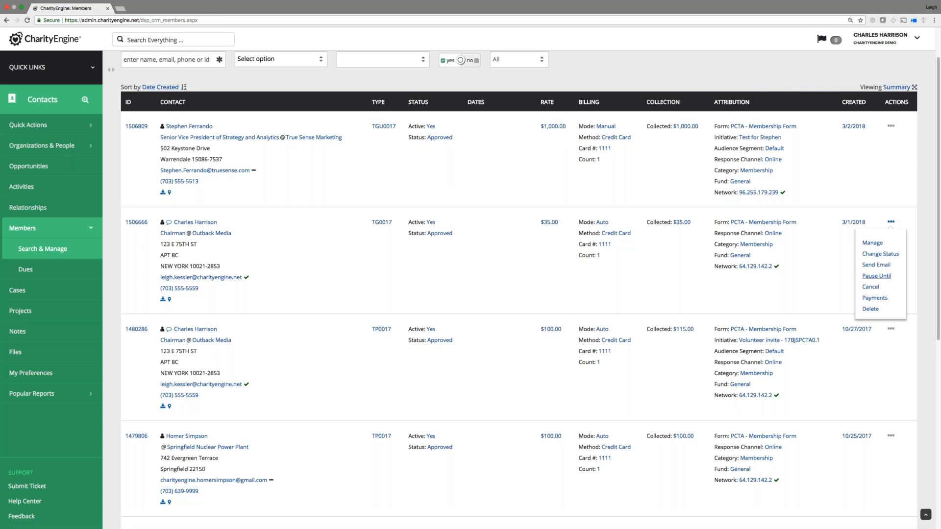
click(870, 287)
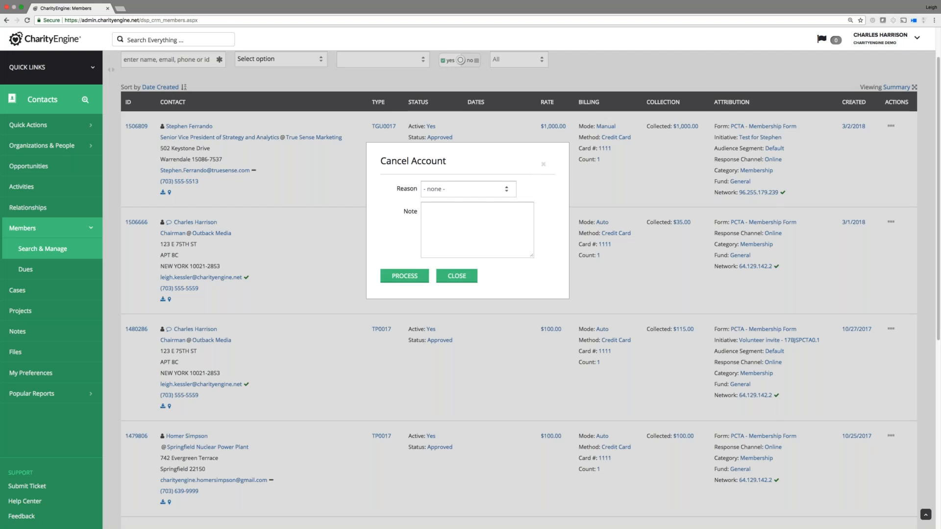
click(469, 190)
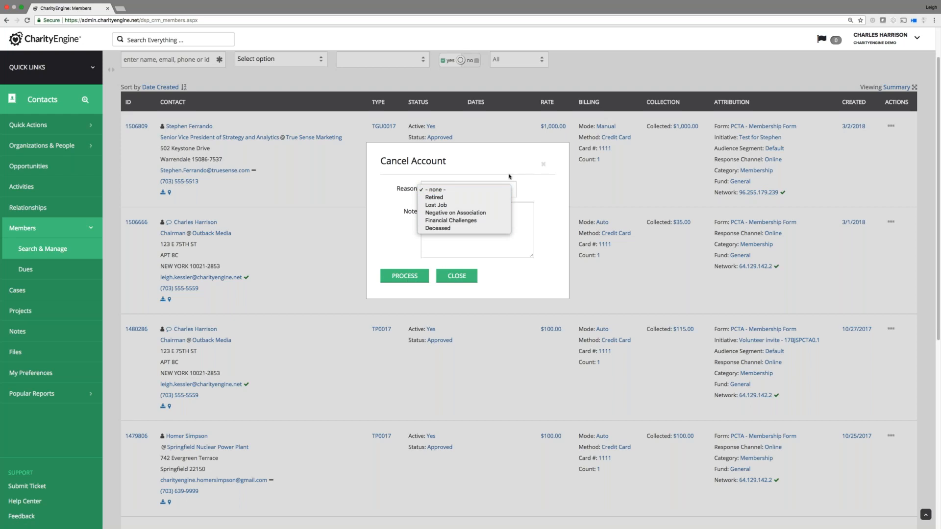
click(544, 166)
click(463, 275)
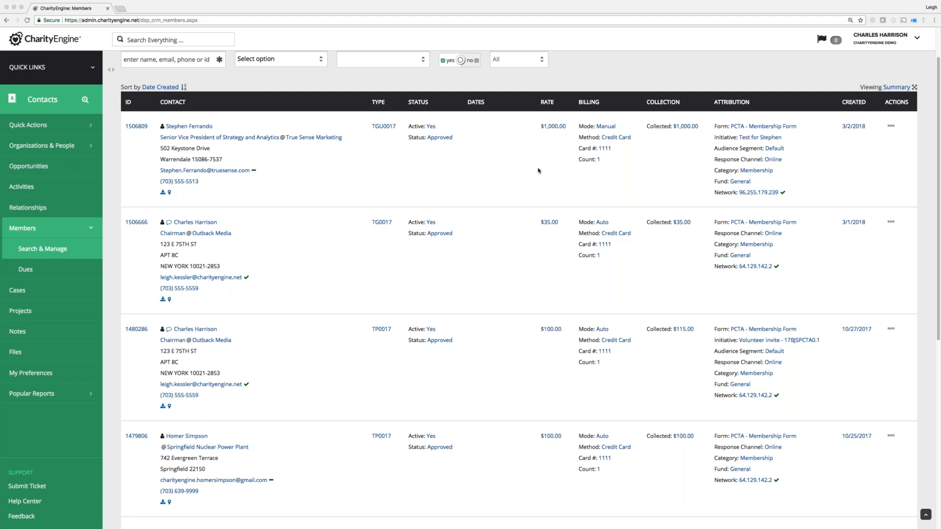
Return to the Home dashboard and open 'Watch our YouTube Channel' under What's New.
scroll(538, 170, up, 2)
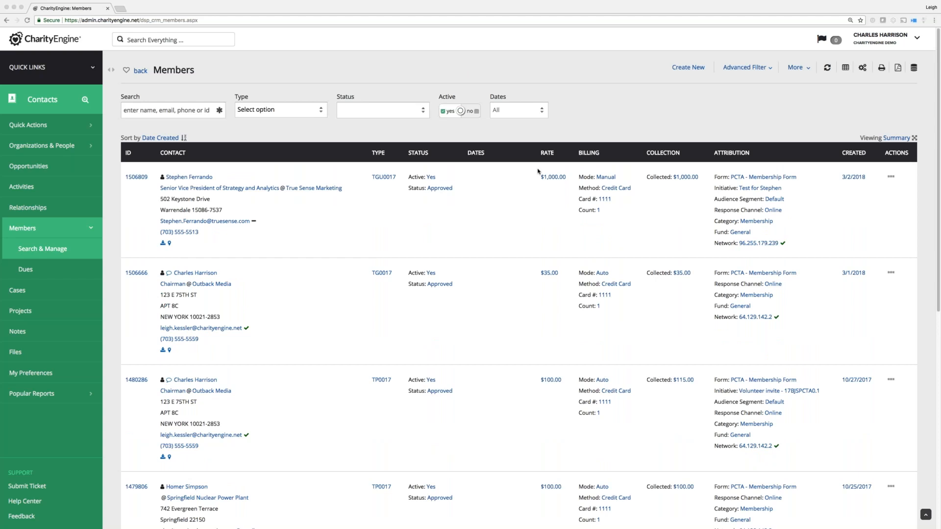
scroll(529, 170, down, 10)
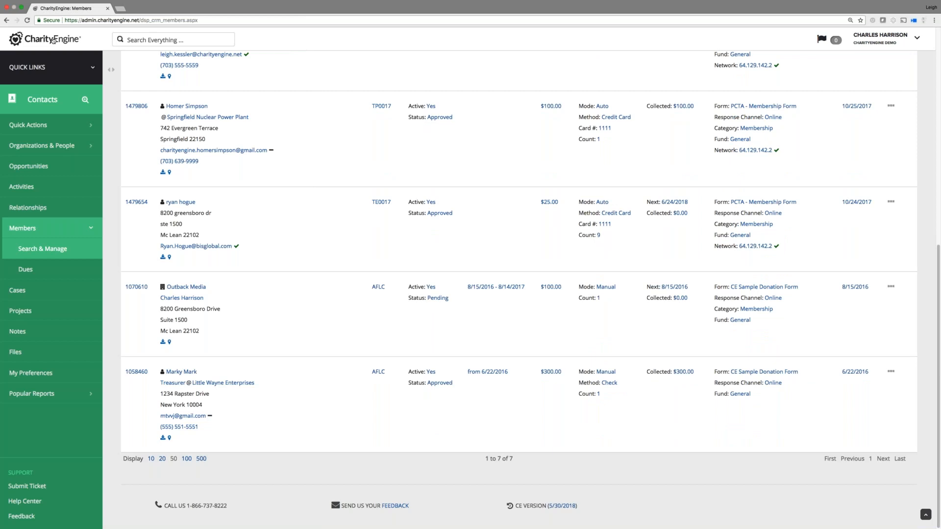
click(54, 38)
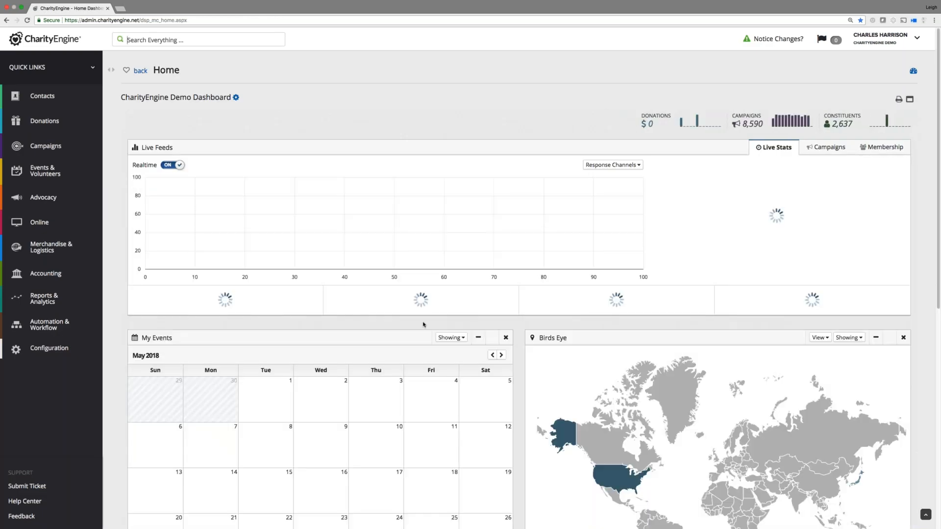
scroll(534, 290, down, 8)
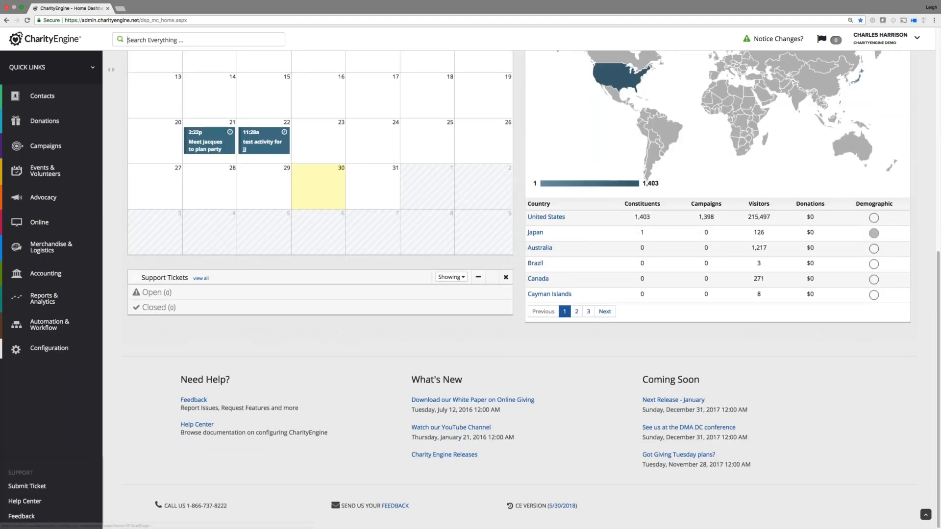
click(432, 426)
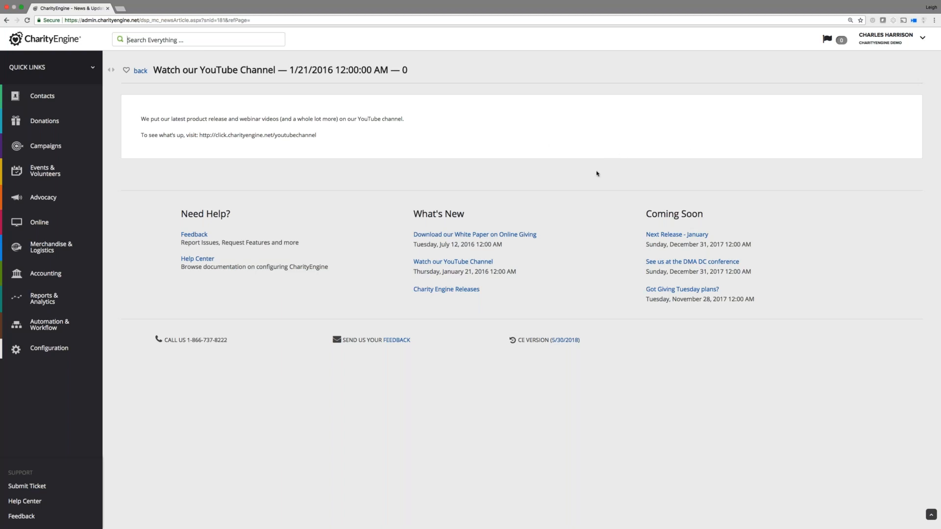
Open the New Contact Screen UI 'learn more' PDF from the 'See What's New in Q2!' notification.
click(828, 39)
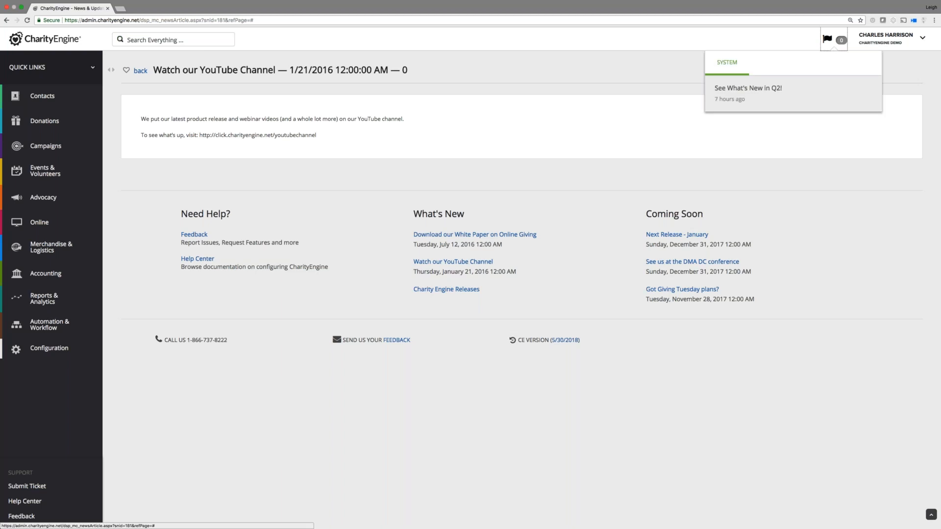
click(748, 88)
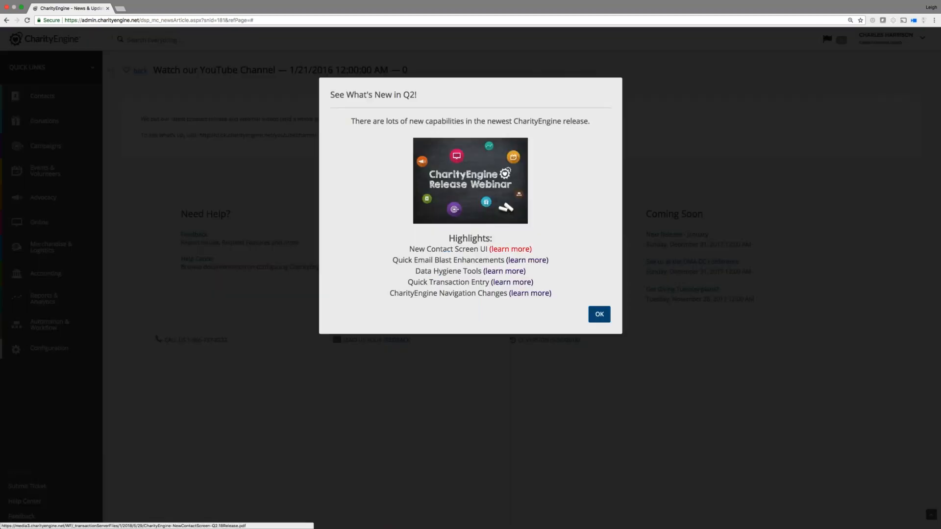
click(510, 248)
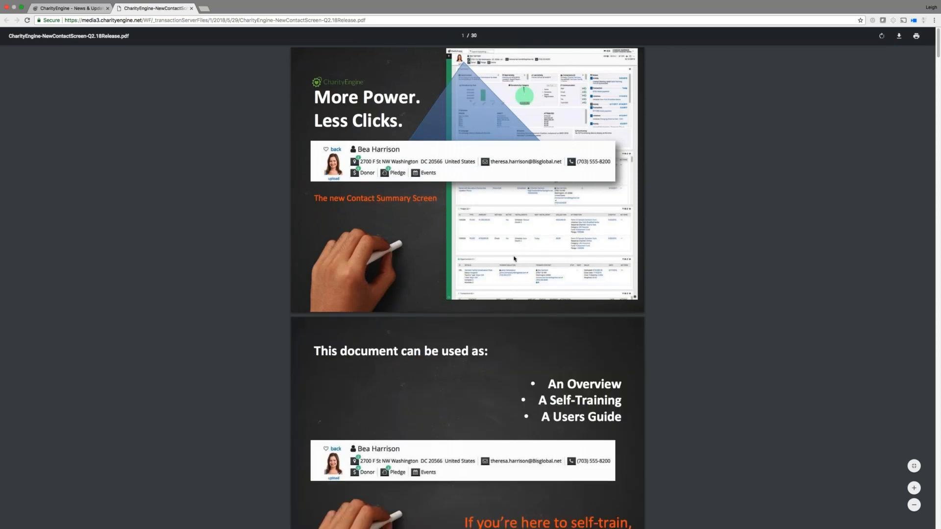
Scroll the release PDF past the introduction to the User Guide contents page.
scroll(517, 258, down, 4)
scroll(514, 258, down, 5)
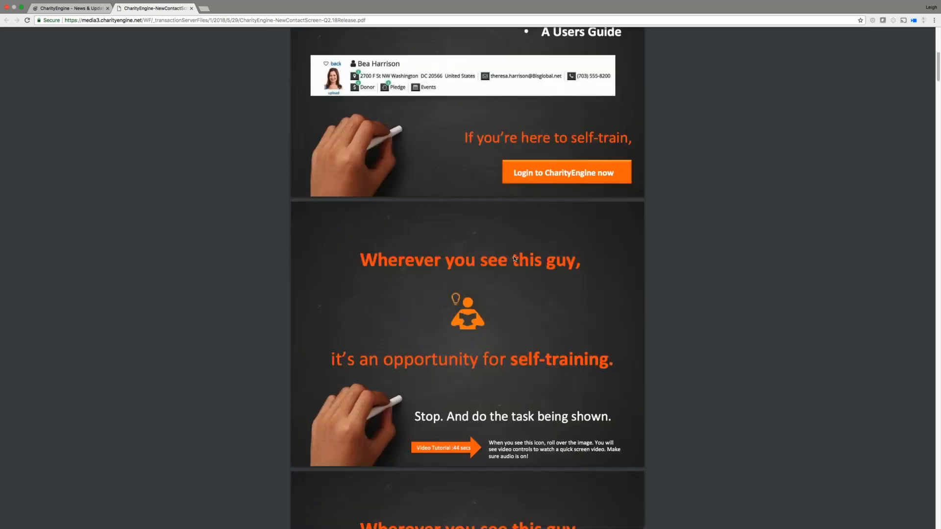
scroll(514, 259, down, 1)
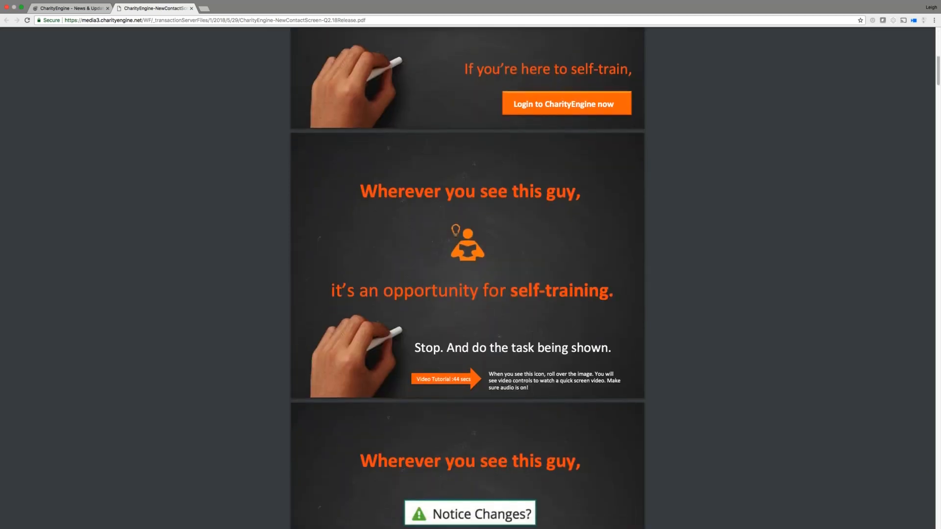
scroll(490, 278, down, 5)
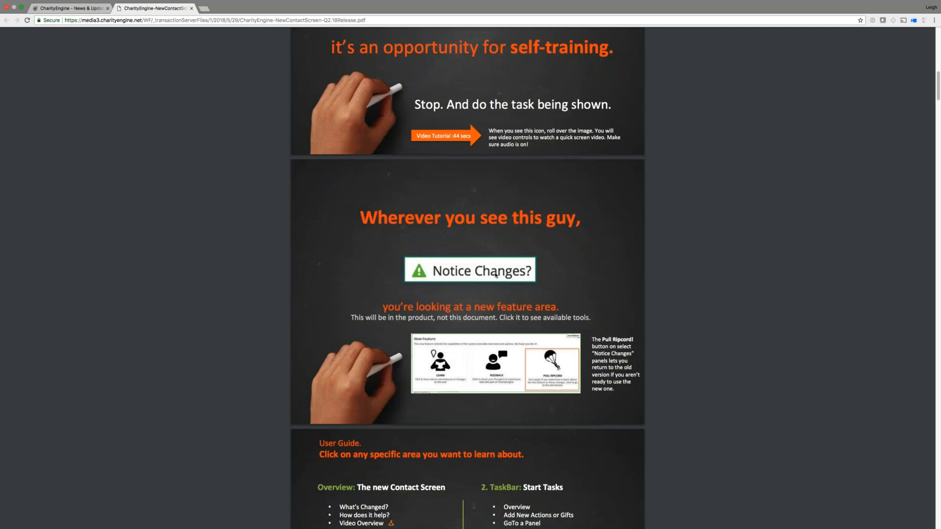
scroll(494, 276, down, 1)
scroll(496, 276, down, 2)
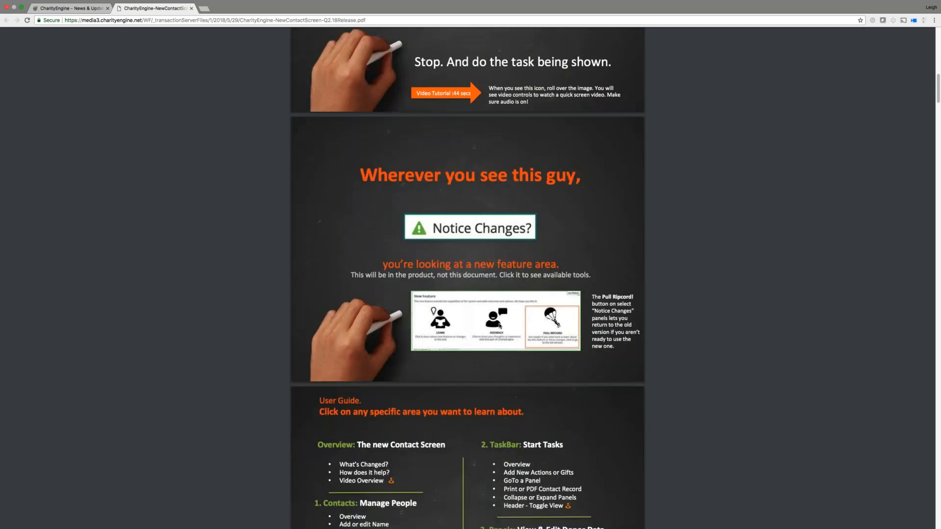
scroll(499, 325, down, 3)
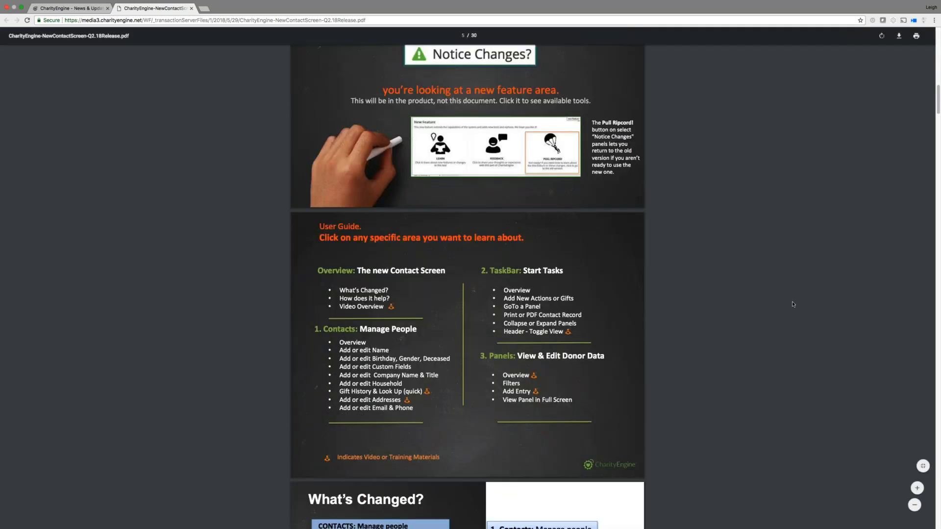